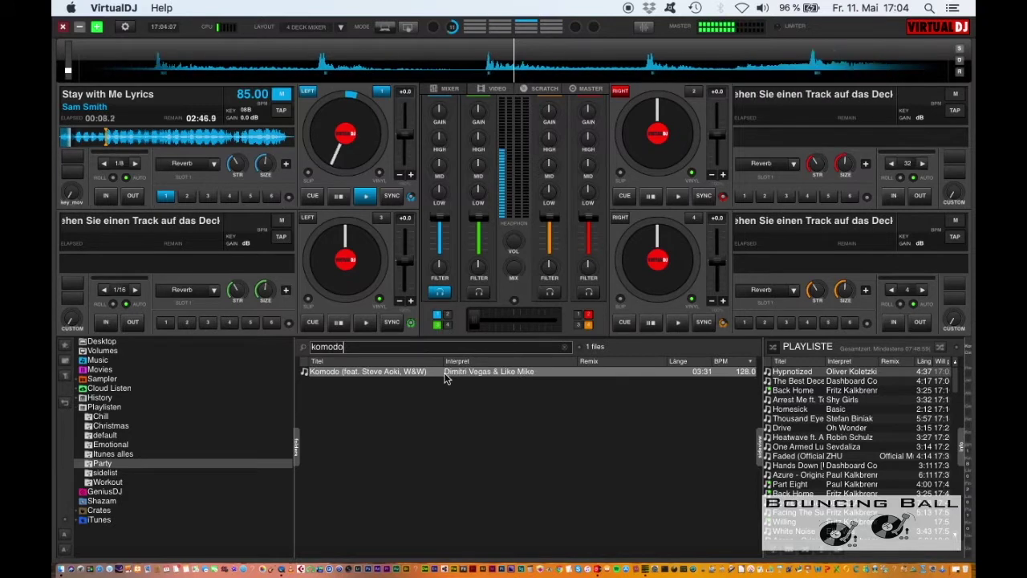
Load Komodo onto deck 2 and sync it with deck 1, starting playback from its first hot cue
{"action": "left_click_drag", "start_coordinate": [465, 373], "coordinate": [690, 149]}
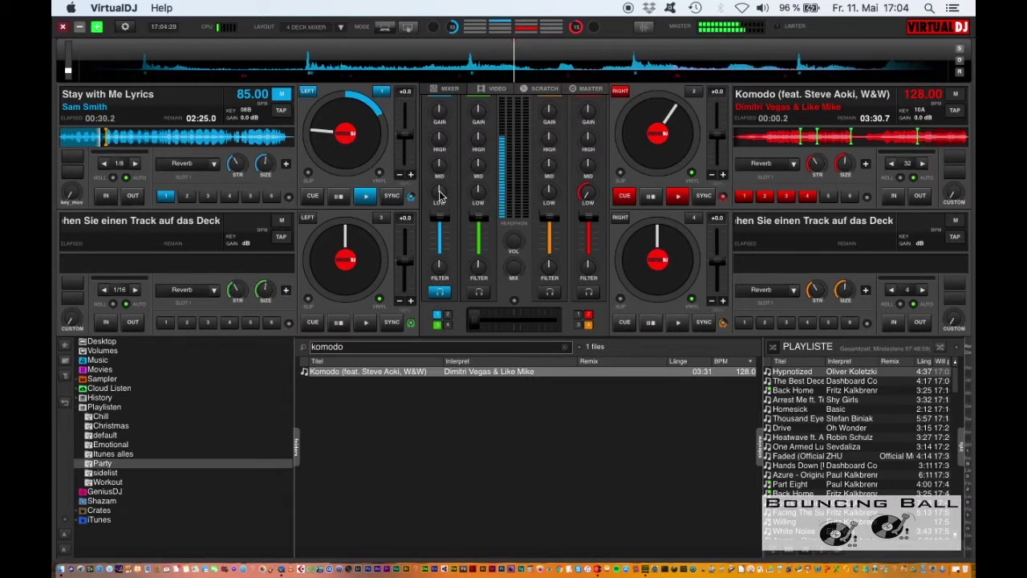
{"action": "mouse_move", "coordinate": [439, 196]}
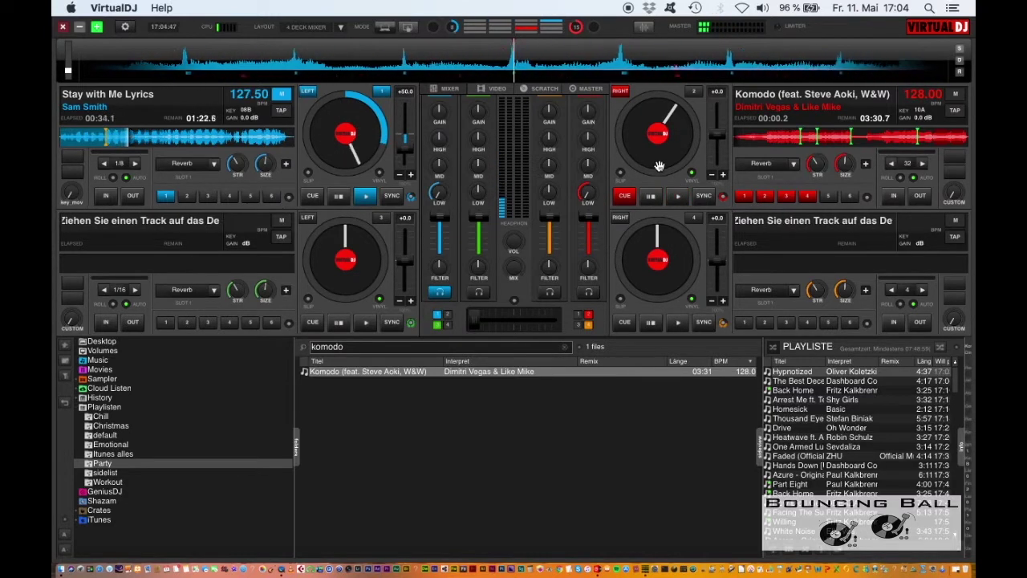
{"action": "left_click", "coordinate": [704, 197]}
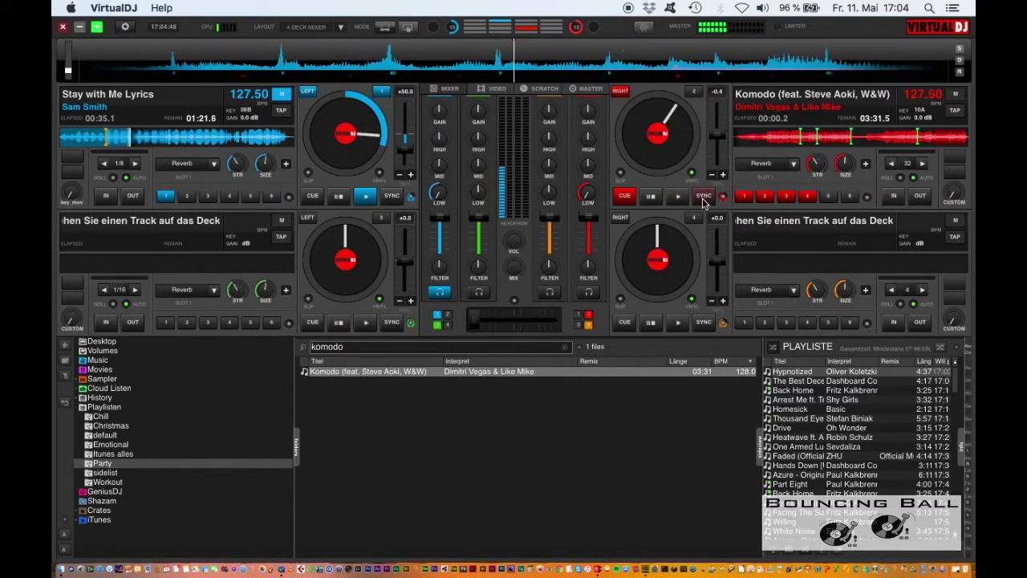
{"action": "left_click", "coordinate": [743, 198]}
Bring Komodo in by moving the crossfader to about 40% towards deck 2, raising deck 1's mid EQ slightly
{"action": "scroll", "coordinate": [531, 328], "scroll_direction": "up", "scroll_amount": 6}
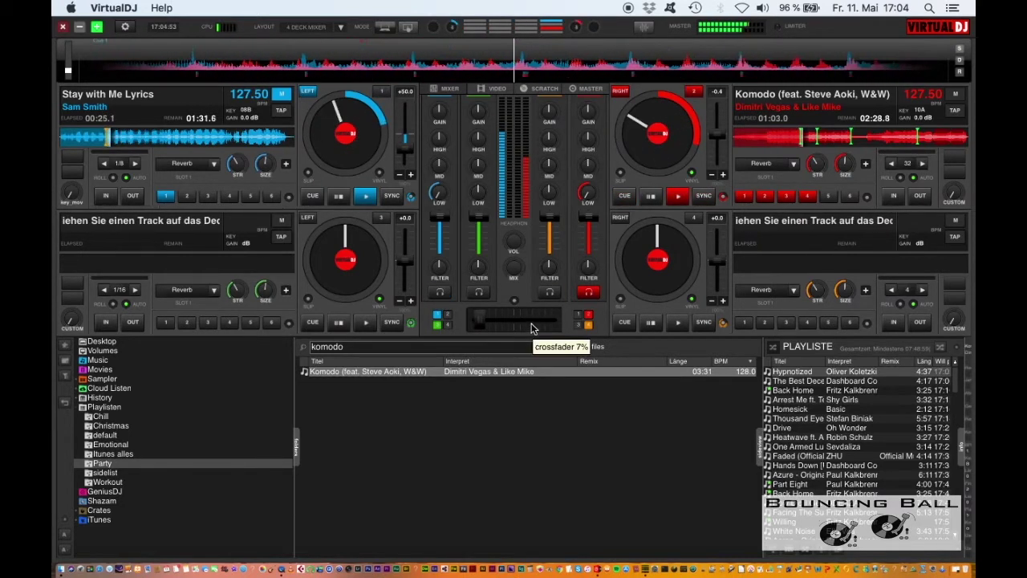
{"action": "scroll", "coordinate": [532, 328], "scroll_direction": "up", "scroll_amount": 5}
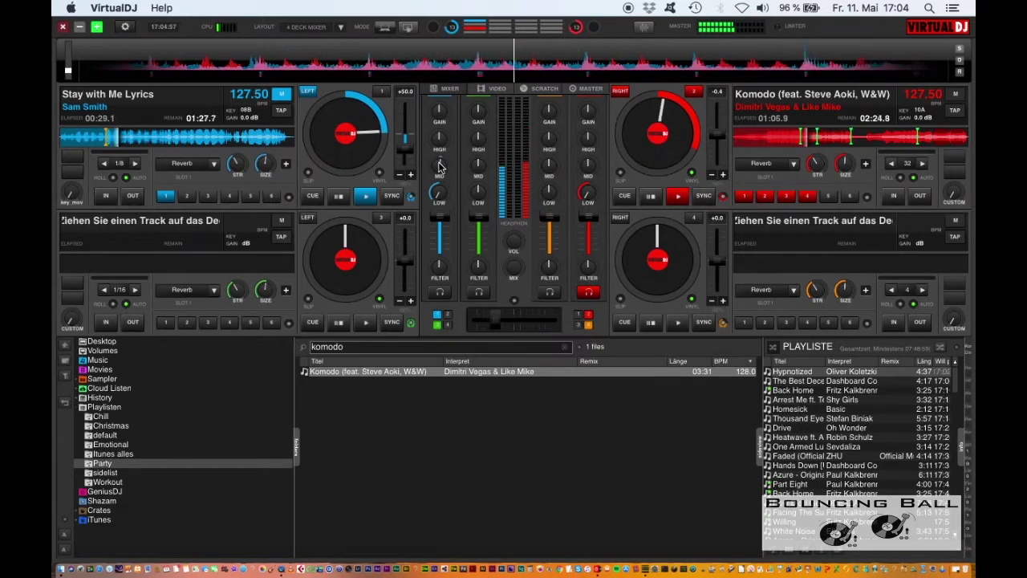
{"action": "scroll", "coordinate": [547, 323], "scroll_direction": "up", "scroll_amount": 3}
{"action": "scroll", "coordinate": [549, 323], "scroll_direction": "up", "scroll_amount": 3}
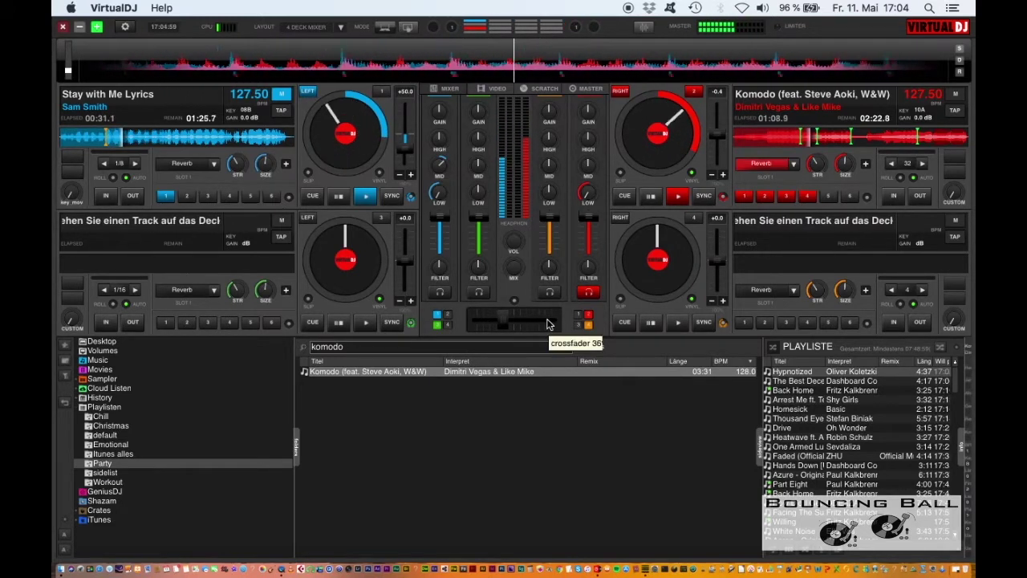
{"action": "scroll", "coordinate": [589, 269], "scroll_direction": "up", "scroll_amount": 1}
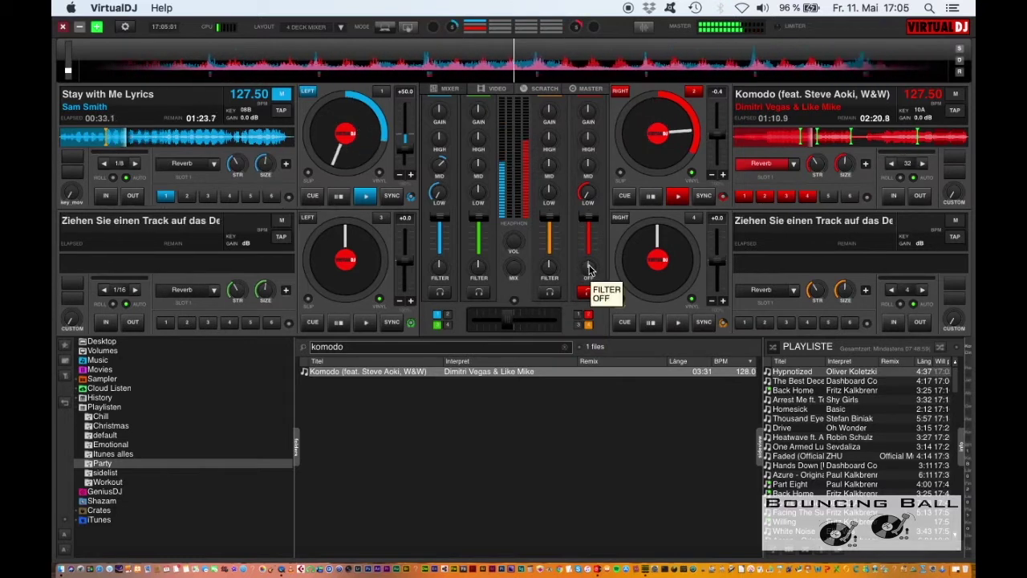
Return deck 2's low EQ to neutral and sweep its filter up to >580hz
{"action": "scroll", "coordinate": [589, 269], "scroll_direction": "down", "scroll_amount": 2}
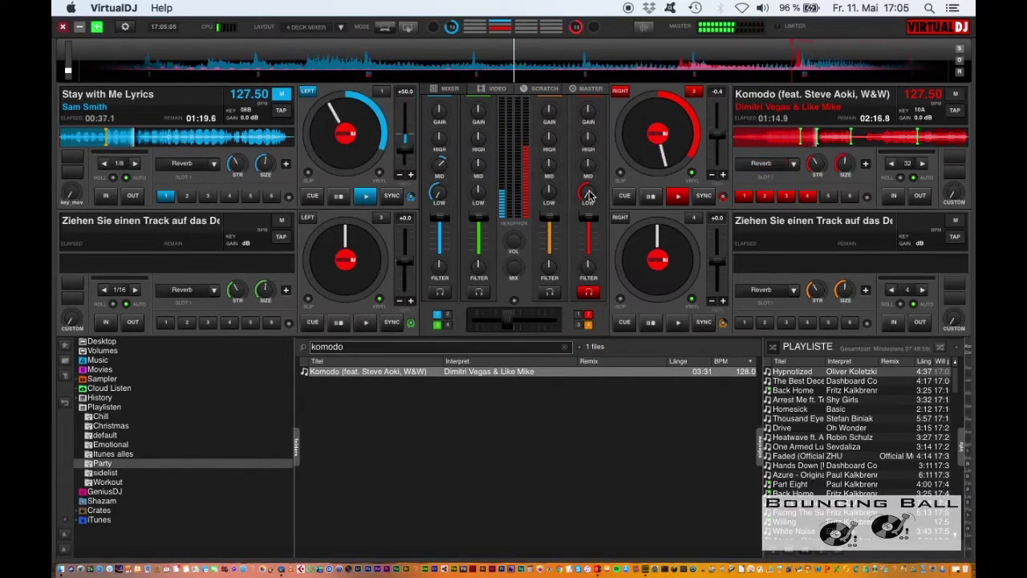
{"action": "scroll", "coordinate": [540, 321], "scroll_direction": "up", "scroll_amount": 5}
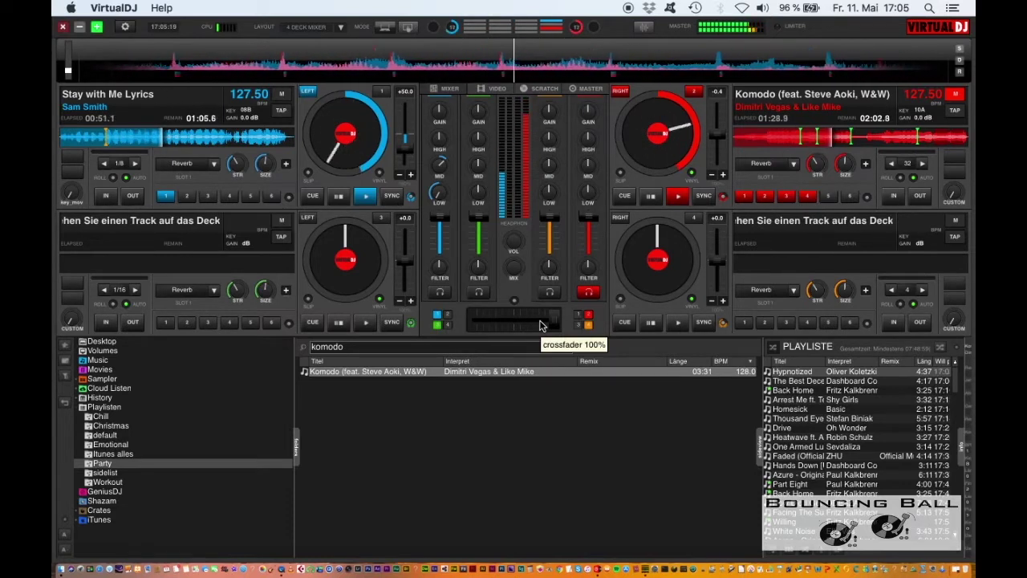
{"action": "left_click_drag", "start_coordinate": [590, 257], "coordinate": [588, 266]}
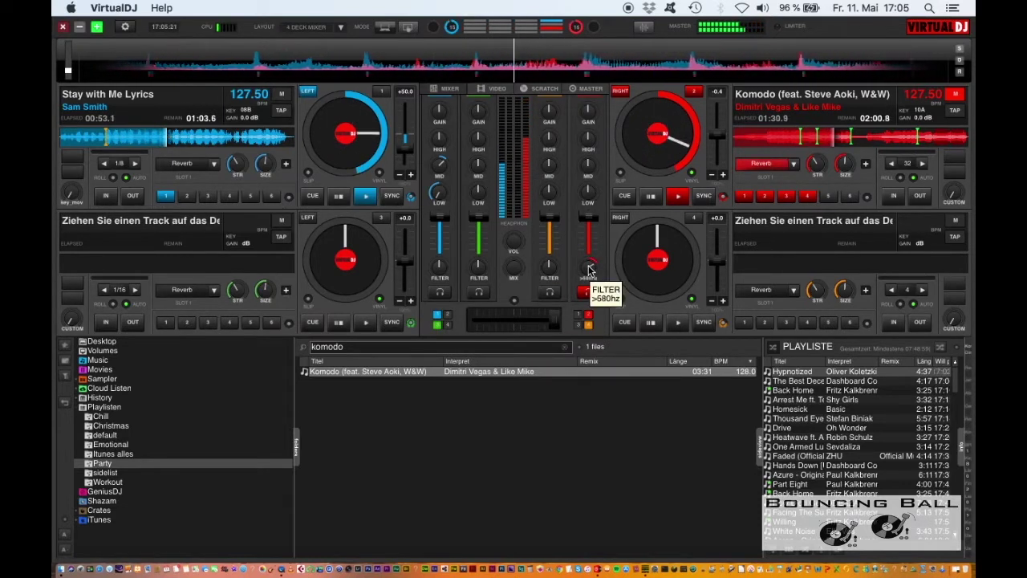
Switch headphone monitoring to deck 1 and bring the crossfader back from deck 2 to near the centre
{"action": "key", "text": "Tab"}
{"action": "key", "text": "Tab"}
{"action": "key", "text": "Tab"}
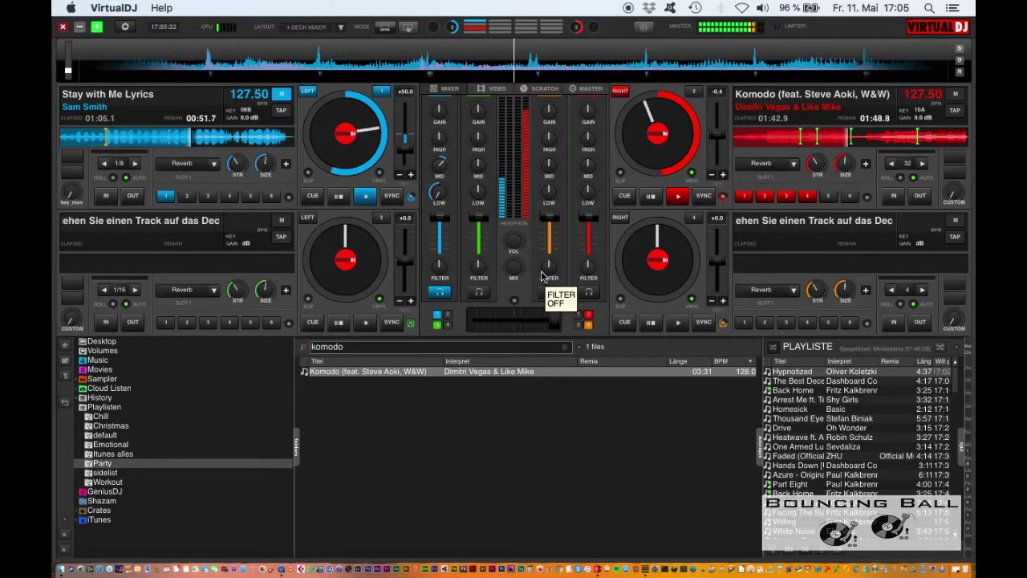
{"action": "mouse_move", "coordinate": [498, 325]}
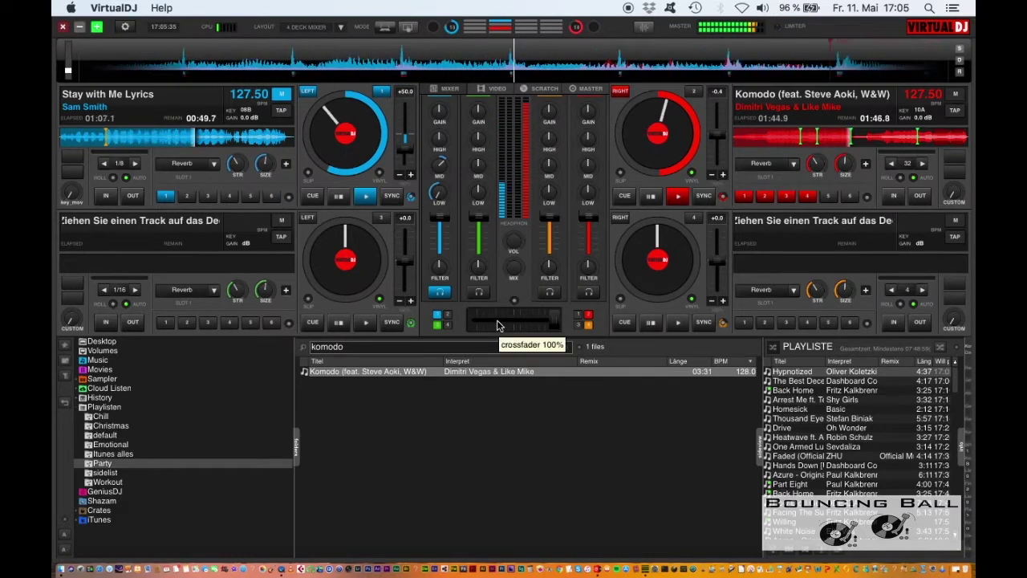
{"action": "scroll", "coordinate": [498, 325], "scroll_direction": "down", "scroll_amount": 8}
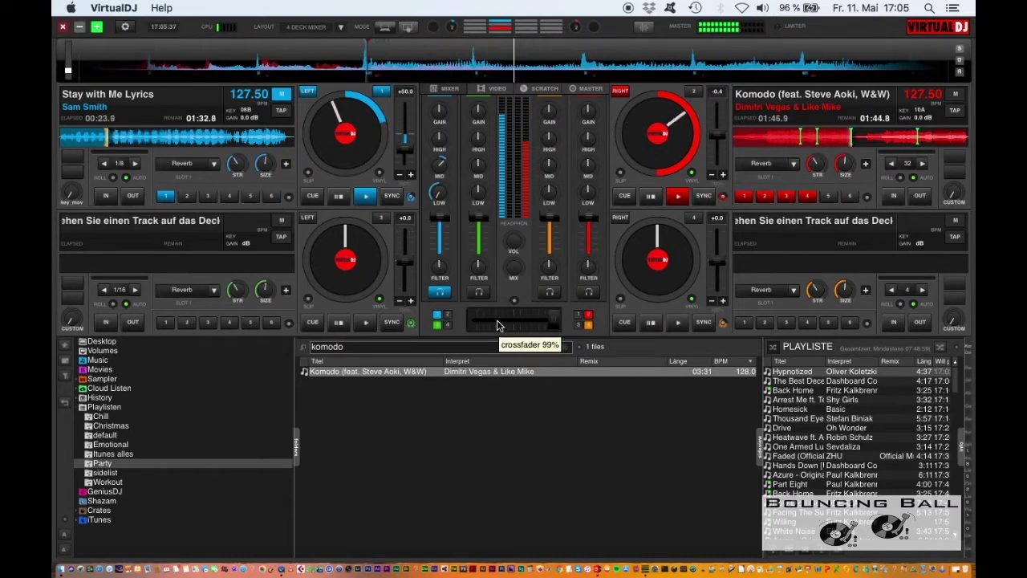
{"action": "scroll", "coordinate": [499, 323], "scroll_direction": "down", "scroll_amount": 12}
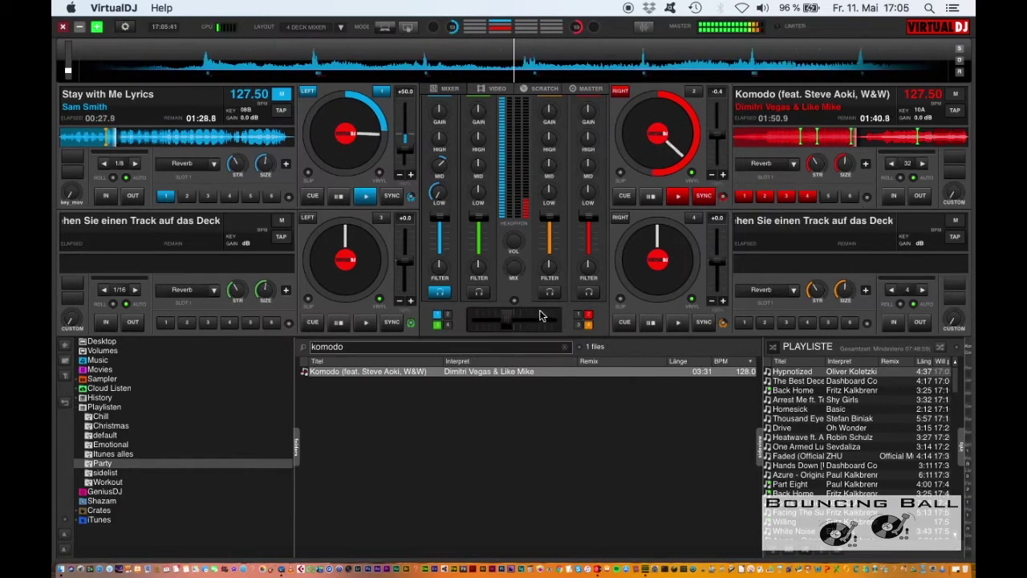
{"action": "scroll", "coordinate": [540, 313], "scroll_direction": "up", "scroll_amount": 2}
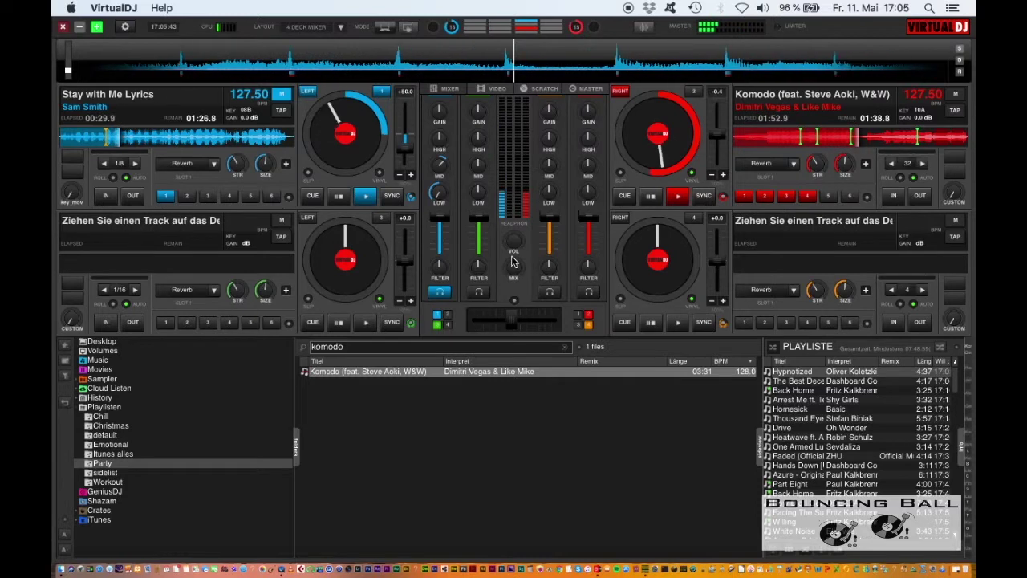
Sweep deck 1's filter up to >2.0kHz and return it to off
{"action": "mouse_move", "coordinate": [514, 261]}
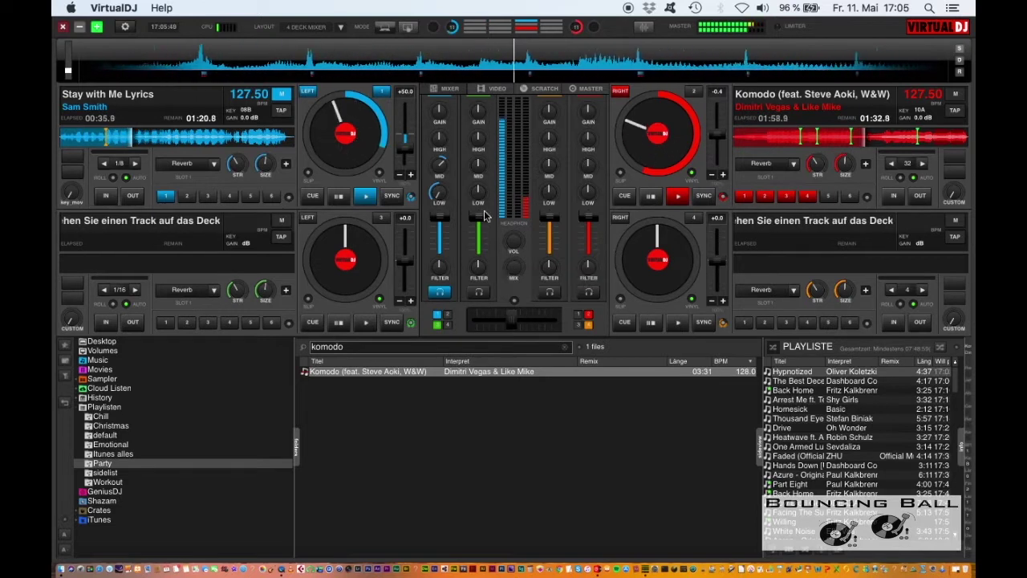
{"action": "mouse_move", "coordinate": [439, 269]}
{"action": "scroll", "coordinate": [439, 269], "scroll_direction": "up", "scroll_amount": 5}
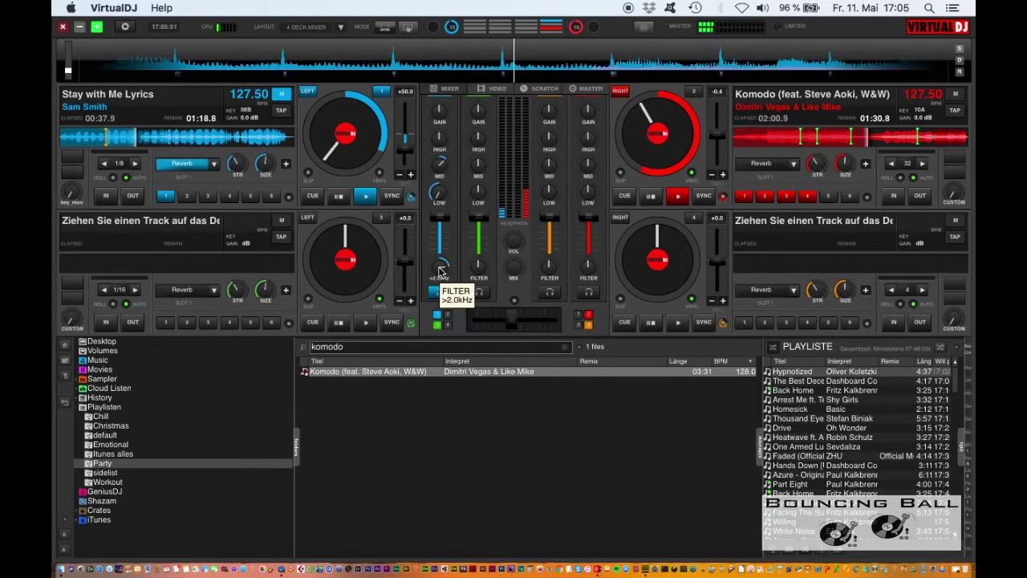
{"action": "scroll", "coordinate": [439, 269], "scroll_direction": "down", "scroll_amount": 10}
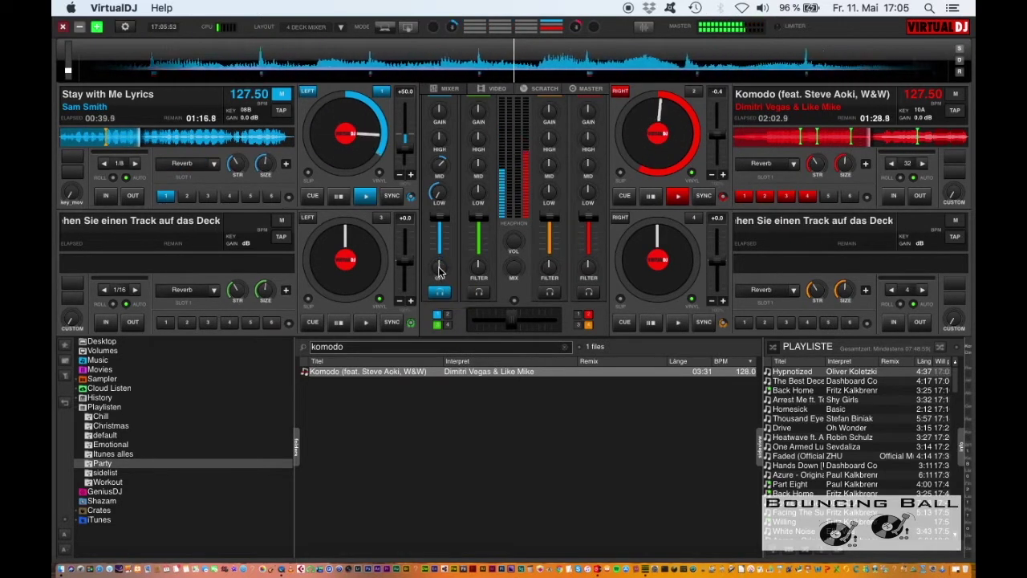
Search the library for "bonkers" and load Bonkers (Drop) by Dizzee Rascal onto deck 3
{"action": "left_click", "coordinate": [490, 346]}
{"action": "key", "text": "BackSpace"}
{"action": "key", "text": "BackSpace"}
{"action": "key", "text": "BackSpace"}
{"action": "key", "text": "BackSpace"}
{"action": "key", "text": "BackSpace"}
{"action": "key", "text": "BackSpace"}
{"action": "type", "text": "bok"}
{"action": "key", "text": "BackSpace"}
{"action": "type", "text": "nkers"}
{"action": "double_click", "coordinate": [390, 369]}
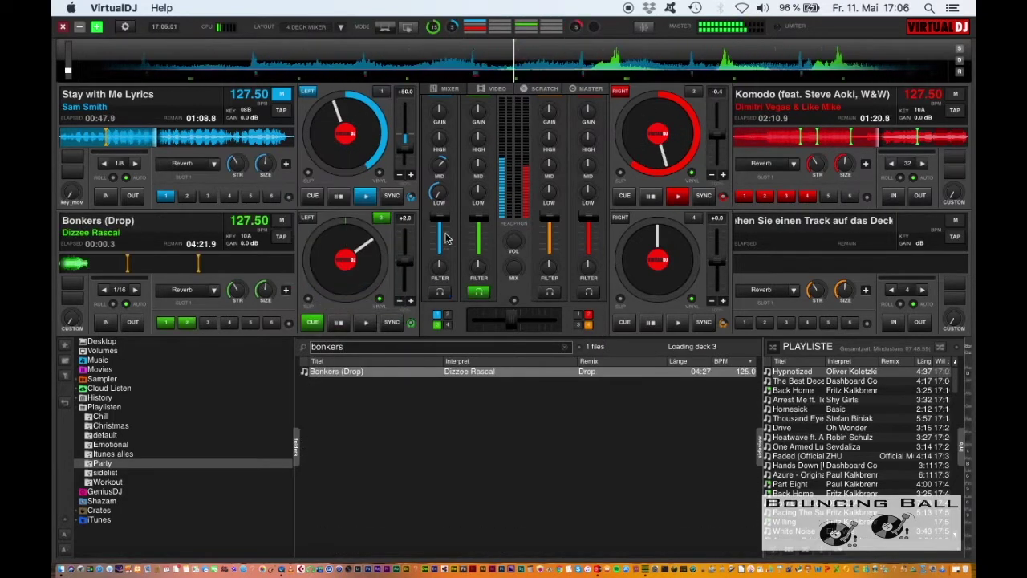
Lower deck 3's volume fader, and sweep deck 1's filter up to >454hz and back to off
{"action": "left_click_drag", "start_coordinate": [480, 218], "coordinate": [480, 243]}
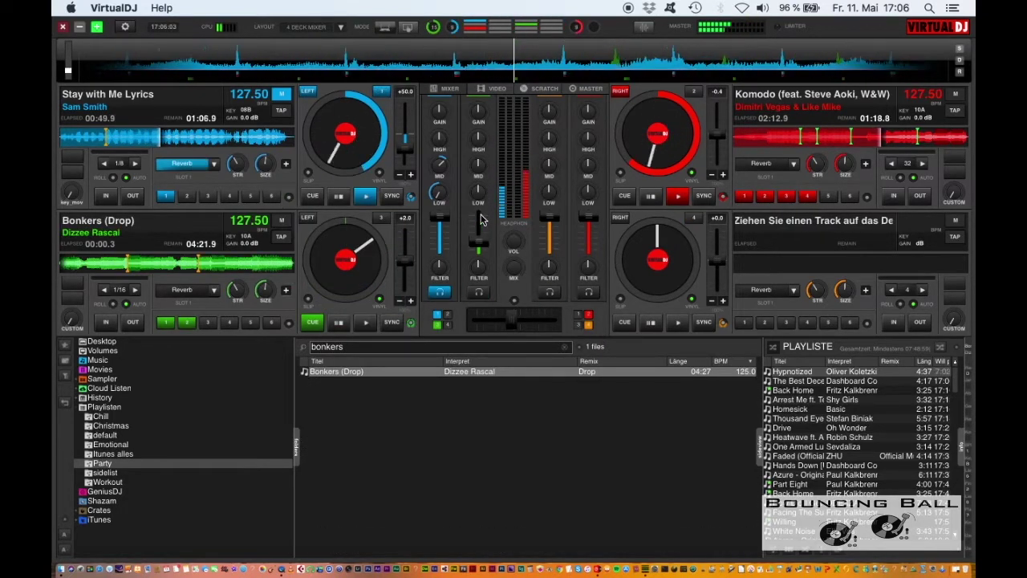
{"action": "scroll", "coordinate": [441, 267], "scroll_direction": "up", "scroll_amount": 3}
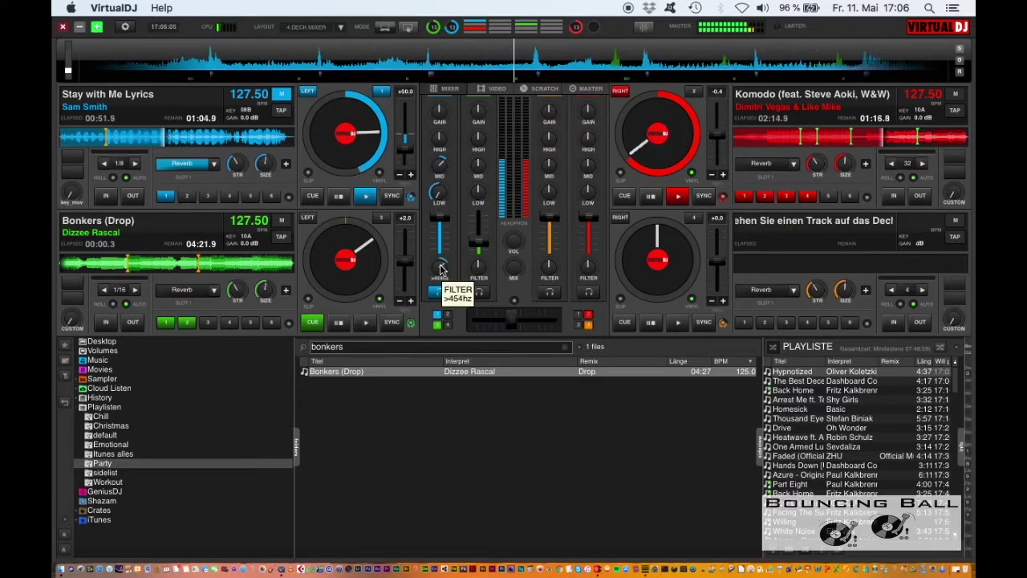
{"action": "scroll", "coordinate": [440, 270], "scroll_direction": "down", "scroll_amount": 2}
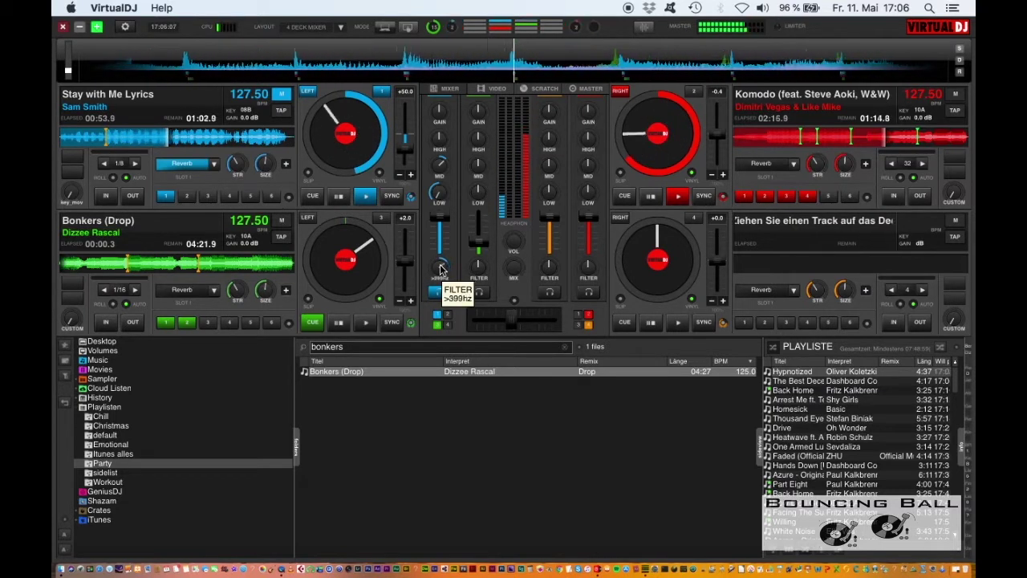
{"action": "scroll", "coordinate": [589, 189], "scroll_direction": "down", "scroll_amount": 5}
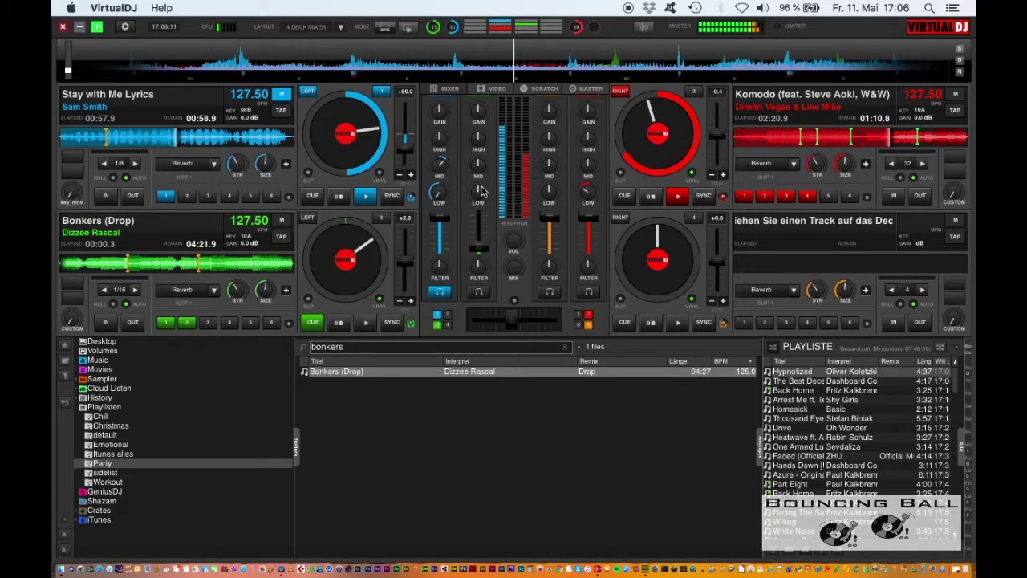
Cut deck 3's low EQ and set the filters to <20hz on deck 3 and >162hz on deck 1
{"action": "scroll", "coordinate": [480, 191], "scroll_direction": "down", "scroll_amount": 3}
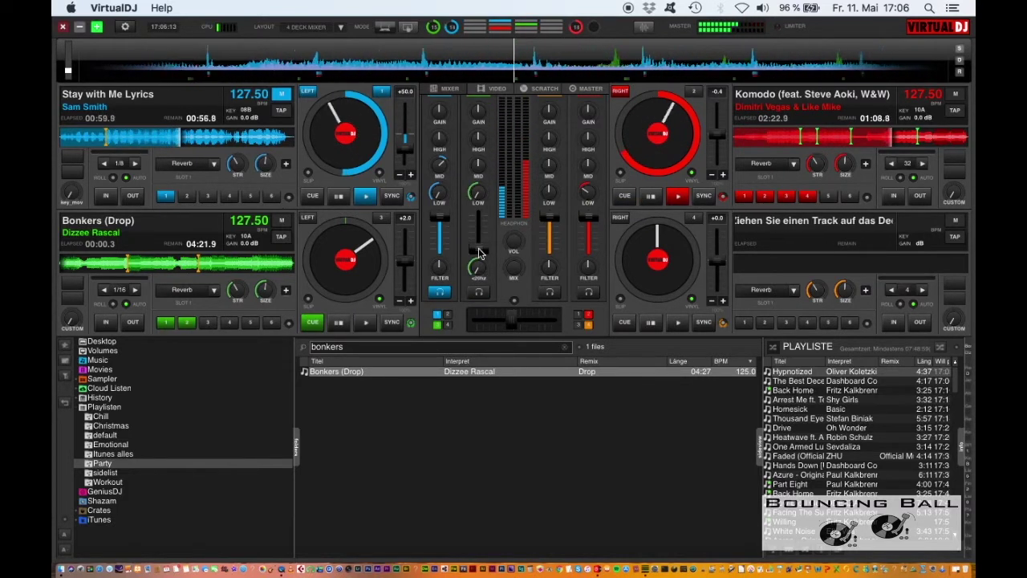
{"action": "scroll", "coordinate": [481, 268], "scroll_direction": "down", "scroll_amount": 3}
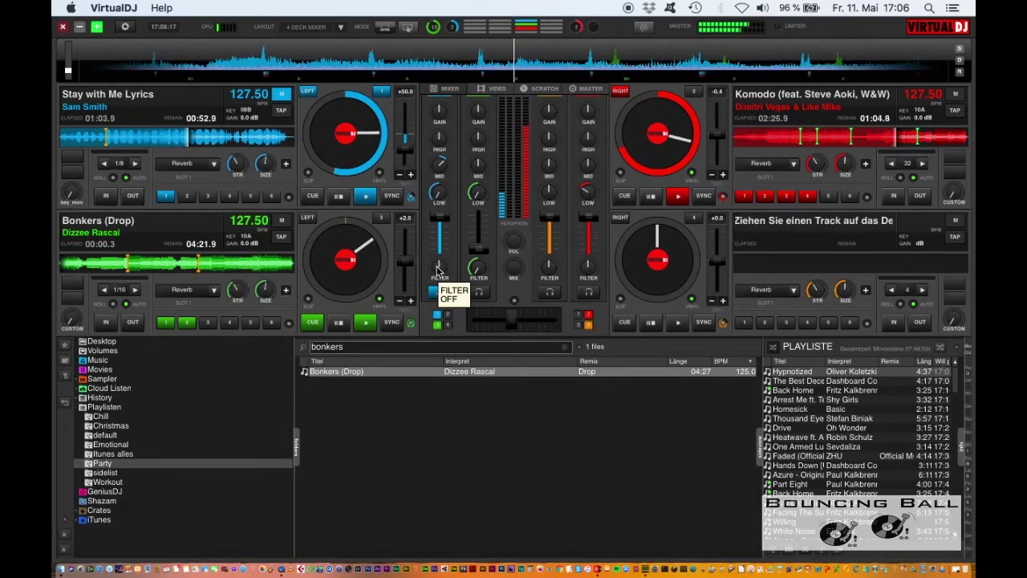
{"action": "scroll", "coordinate": [438, 269], "scroll_direction": "up", "scroll_amount": 2}
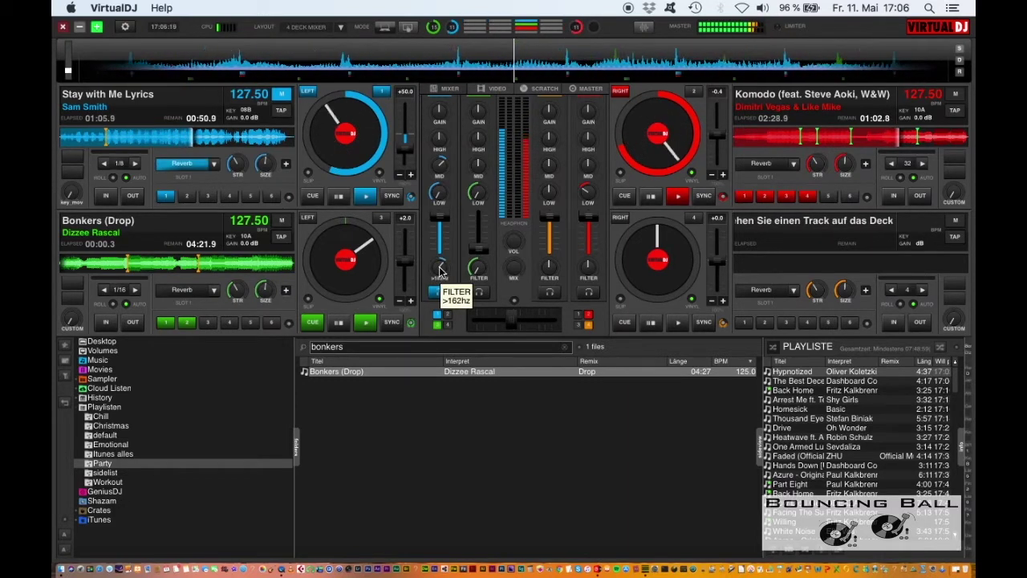
Move the crossfader to 100% on deck 2's side and jump deck 1 back to its first hot cue
{"action": "scroll", "coordinate": [441, 272], "scroll_direction": "up", "scroll_amount": 6}
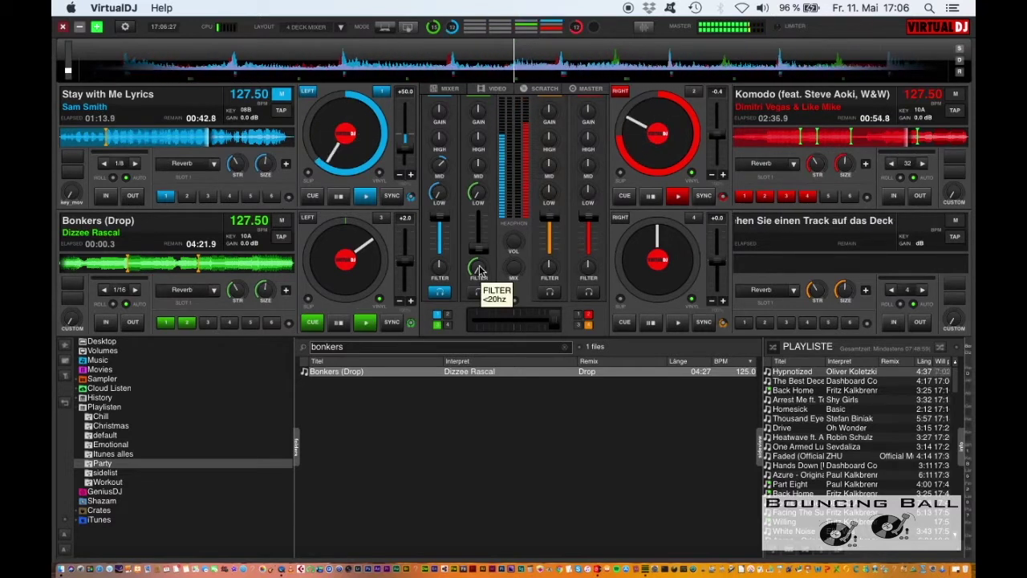
{"action": "key", "text": "1"}
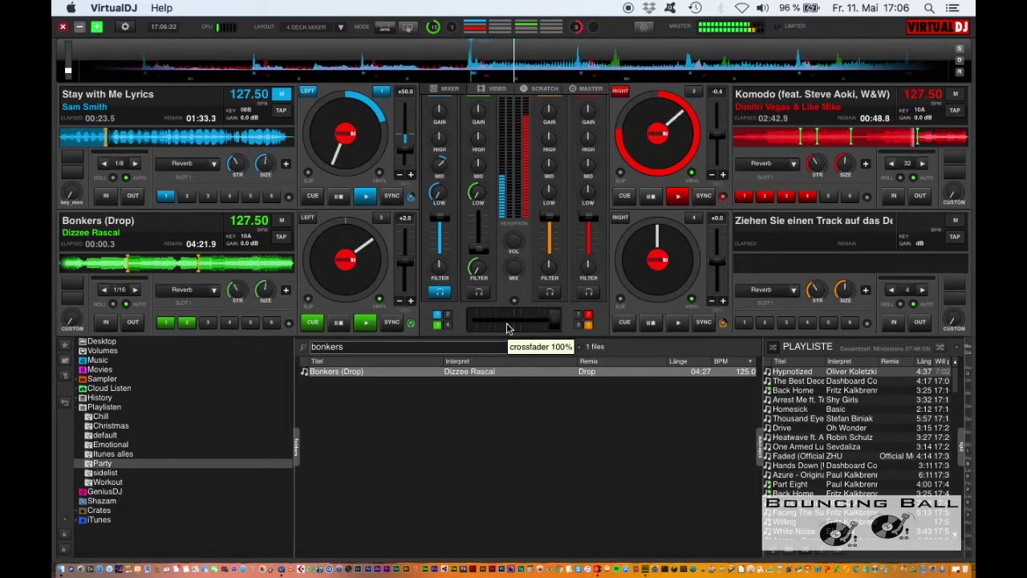
Cut deck 2's low EQ and bring the crossfader back to 46%
{"action": "left_click_drag", "start_coordinate": [588, 200], "coordinate": [589, 212]}
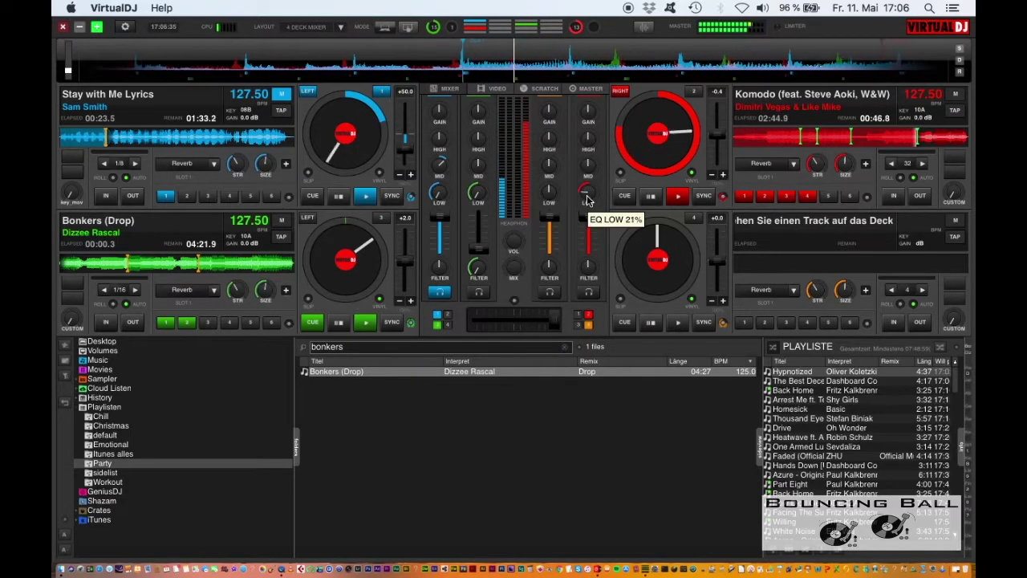
{"action": "left_click_drag", "start_coordinate": [512, 323], "coordinate": [531, 319]}
{"action": "scroll", "coordinate": [536, 318], "scroll_direction": "down", "scroll_amount": 6}
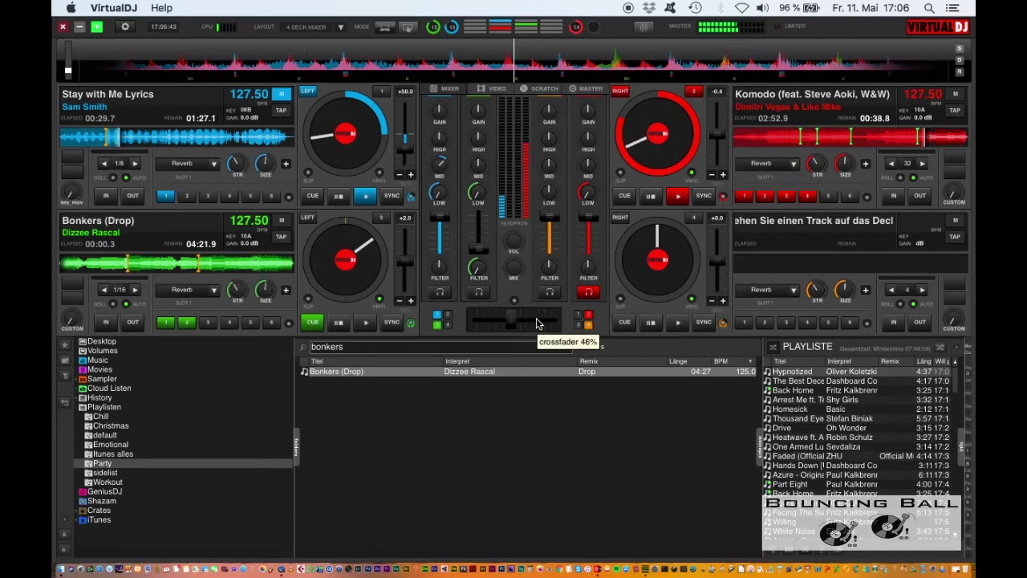
Sweep deck 2's filter up to >33hz and return it to off
{"action": "scroll", "coordinate": [589, 271], "scroll_direction": "up", "scroll_amount": 8}
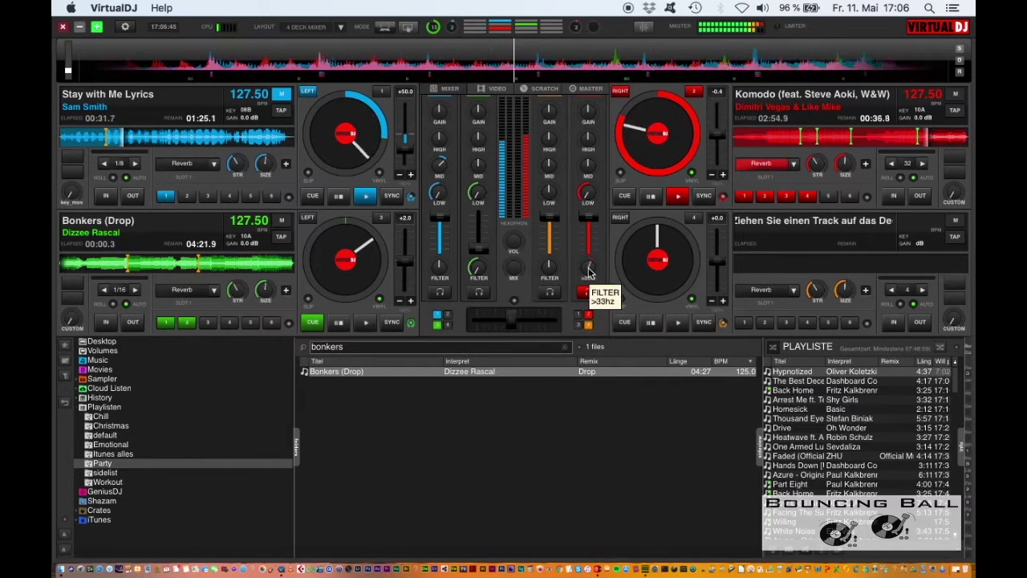
{"action": "scroll", "coordinate": [590, 269], "scroll_direction": "down", "scroll_amount": 3}
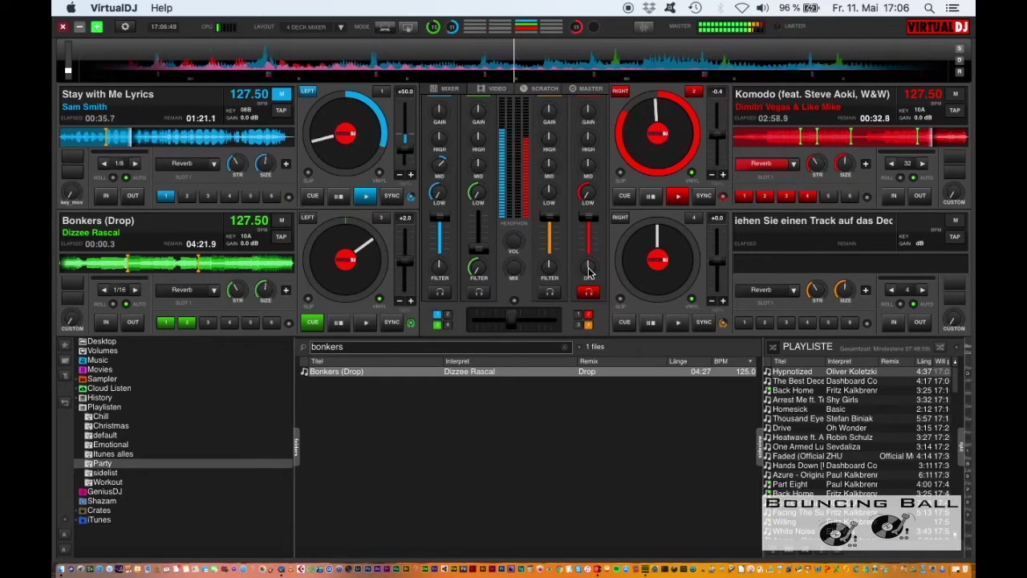
{"action": "scroll", "coordinate": [587, 195], "scroll_direction": "up", "scroll_amount": 5}
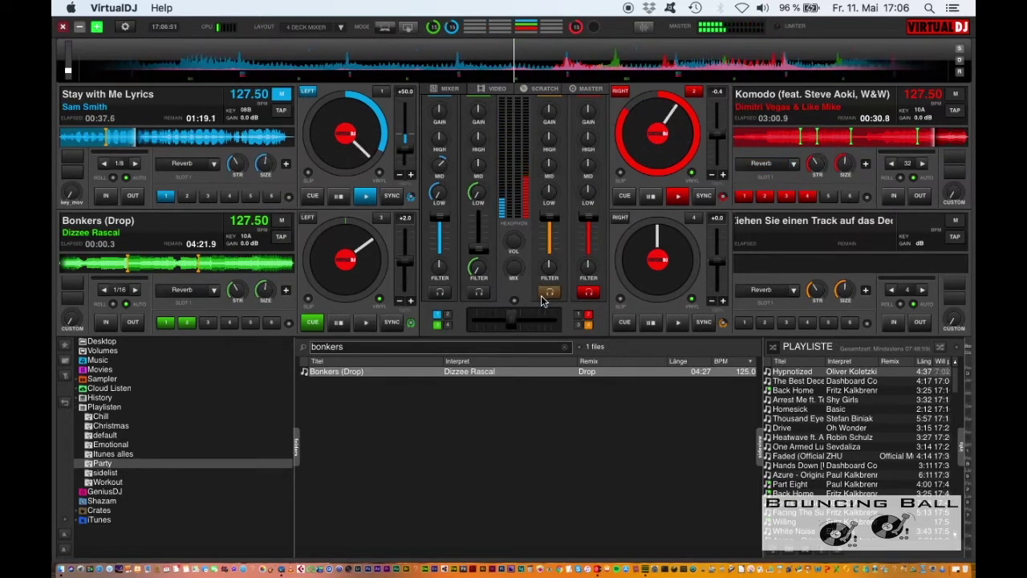
Crossfade completely to deck 2 and raise deck 3's volume fader to full
{"action": "scroll", "coordinate": [541, 320], "scroll_direction": "up", "scroll_amount": 5}
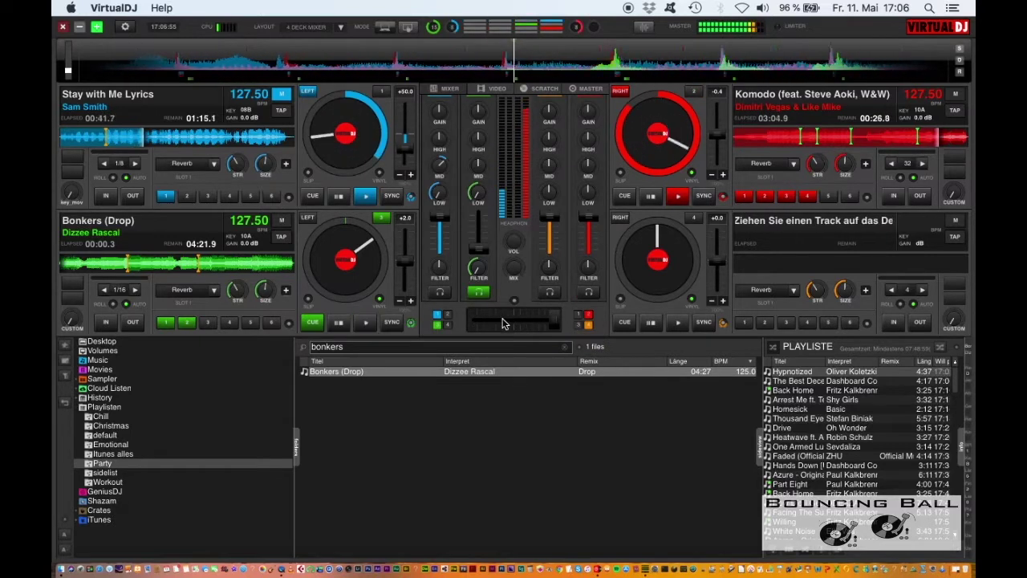
{"action": "left_click_drag", "start_coordinate": [480, 251], "coordinate": [479, 220]}
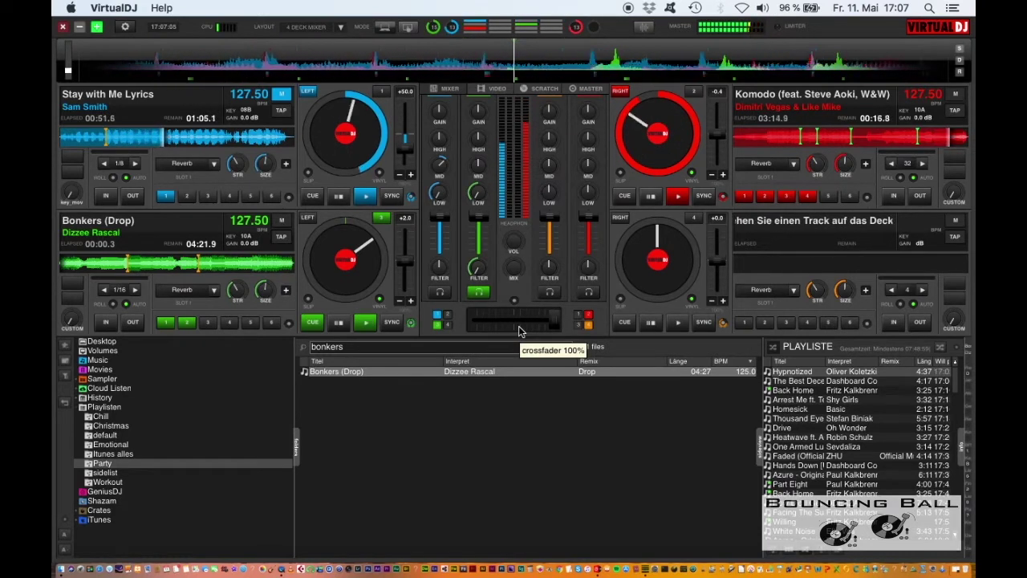
Center the crossfader and nudge deck 3's platter to line up Bonkers with Komodo
{"action": "left_click", "coordinate": [519, 327]}
{"action": "left_click", "coordinate": [367, 246]}
{"action": "left_click", "coordinate": [366, 246]}
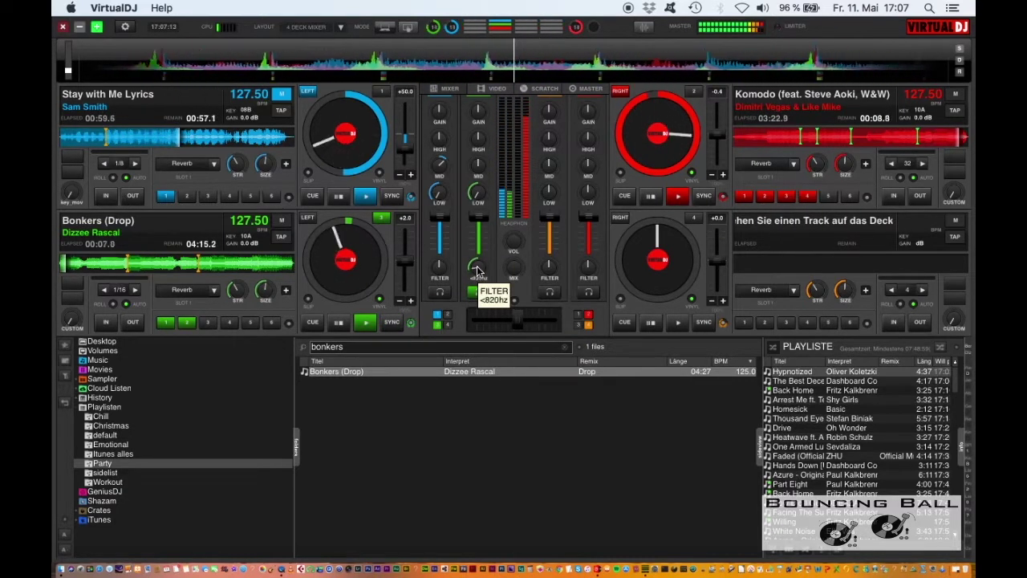
Open deck 3's filter to <1.2kHz and lower deck 2's low EQ
{"action": "scroll", "coordinate": [476, 271], "scroll_direction": "up", "scroll_amount": 2}
{"action": "scroll", "coordinate": [477, 271], "scroll_direction": "up", "scroll_amount": 1}
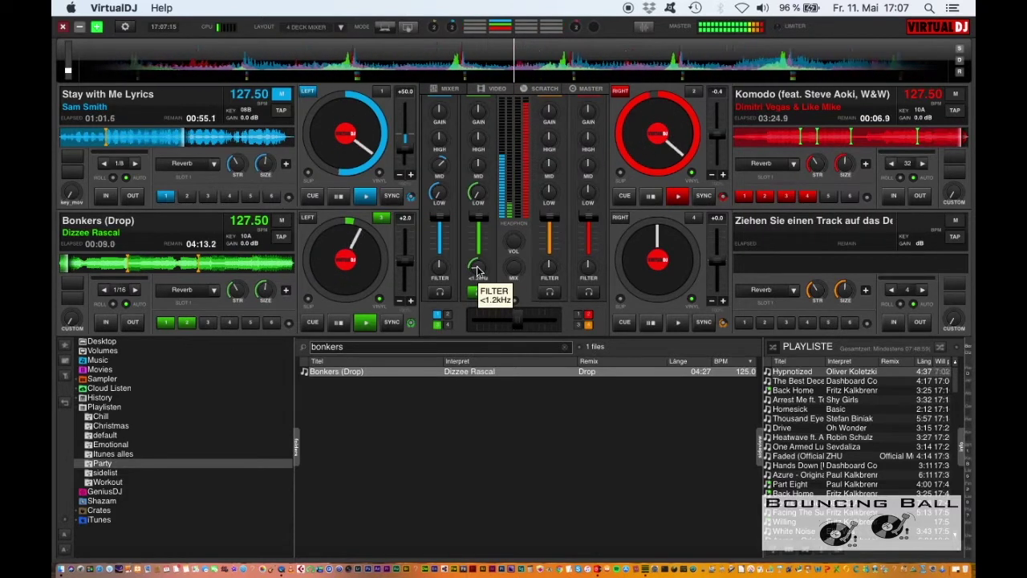
{"action": "scroll", "coordinate": [587, 192], "scroll_direction": "down", "scroll_amount": 4}
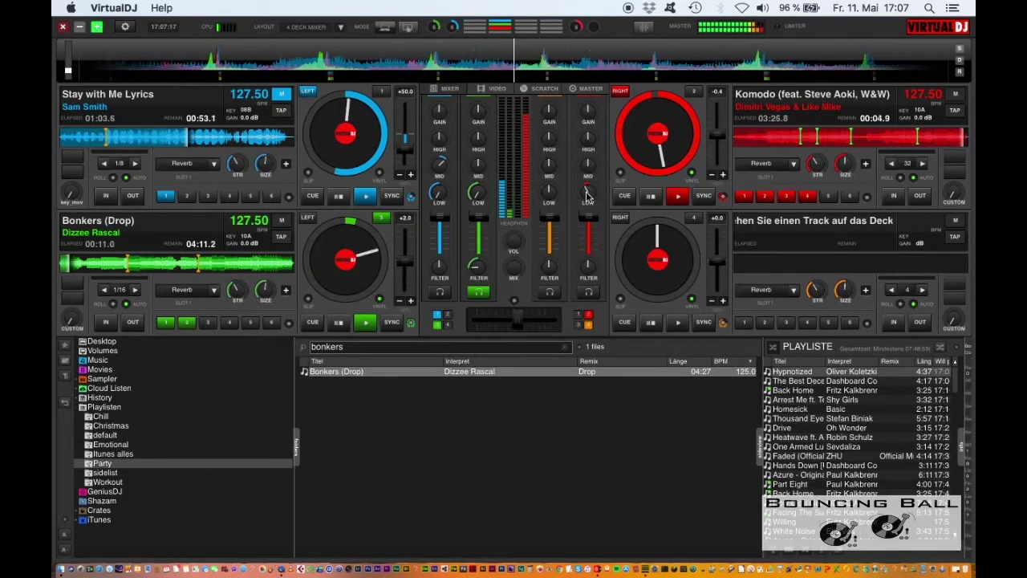
Raise deck 3's high EQ to 71%, gradually open its filter fully, and ease the high EQ back to 63%
{"action": "scroll", "coordinate": [479, 138], "scroll_direction": "up", "scroll_amount": 3}
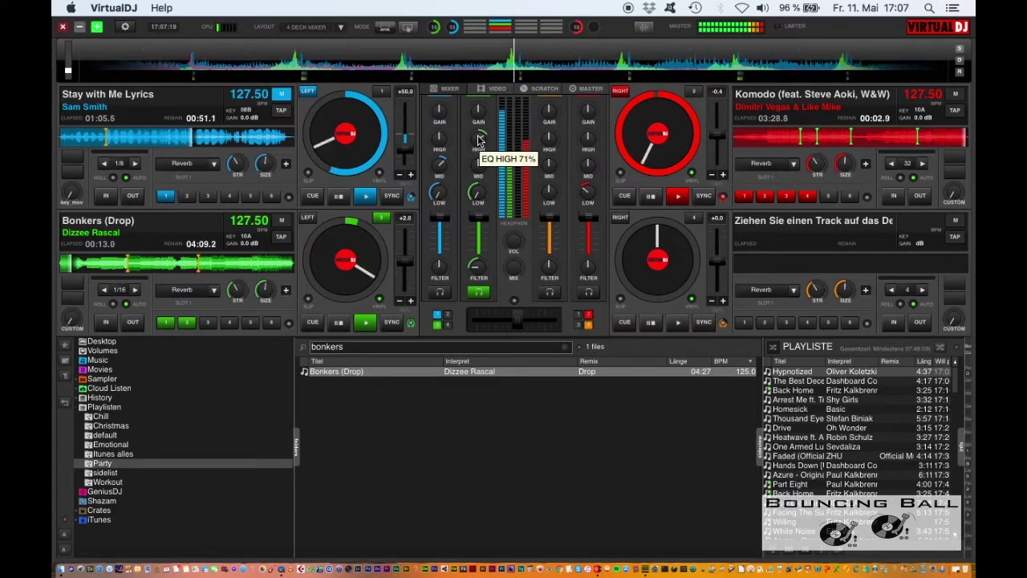
{"action": "scroll", "coordinate": [476, 271], "scroll_direction": "up", "scroll_amount": 4}
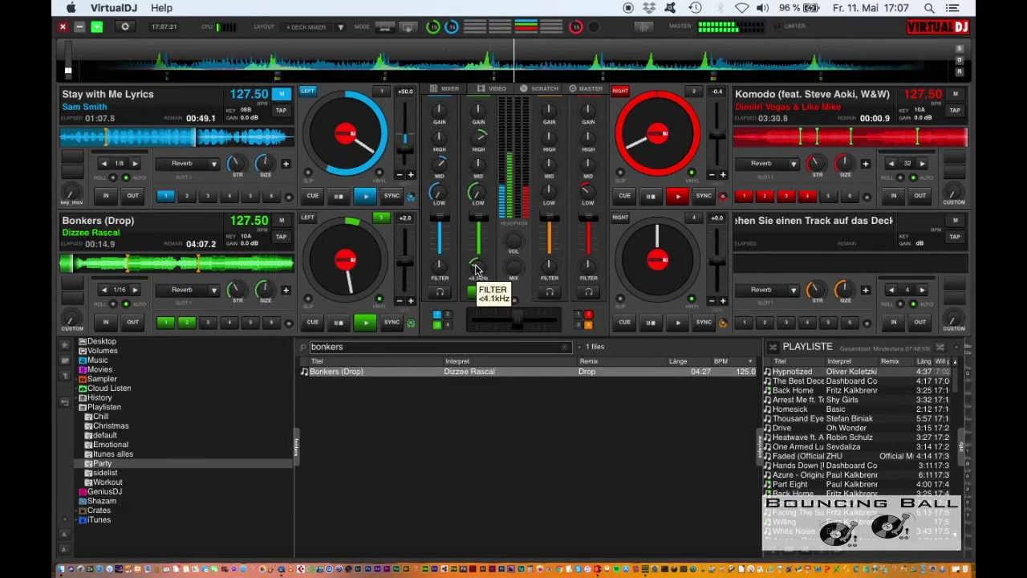
{"action": "scroll", "coordinate": [475, 268], "scroll_direction": "up", "scroll_amount": 2}
{"action": "scroll", "coordinate": [475, 267], "scroll_direction": "up", "scroll_amount": 1}
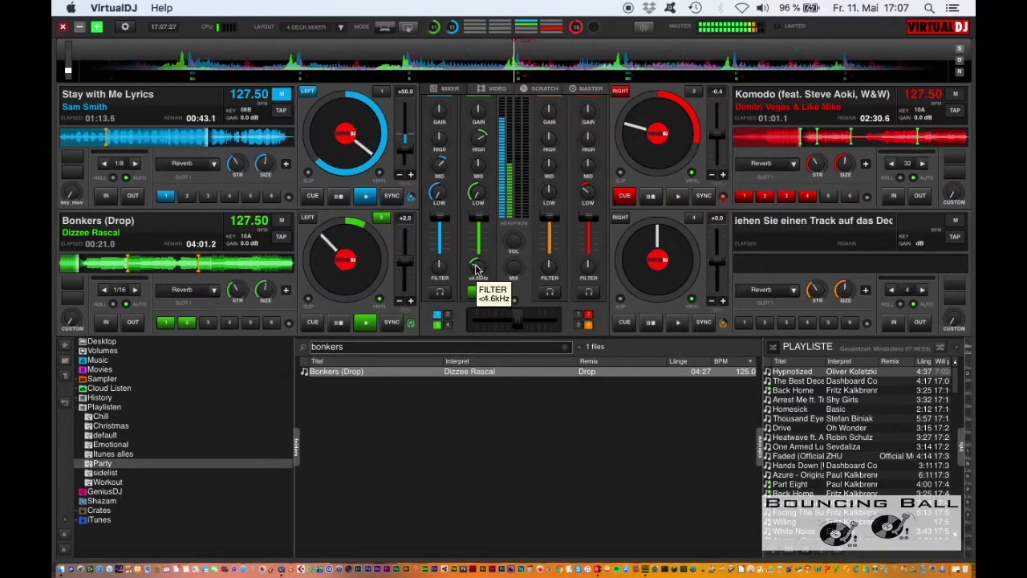
{"action": "scroll", "coordinate": [475, 269], "scroll_direction": "up", "scroll_amount": 3}
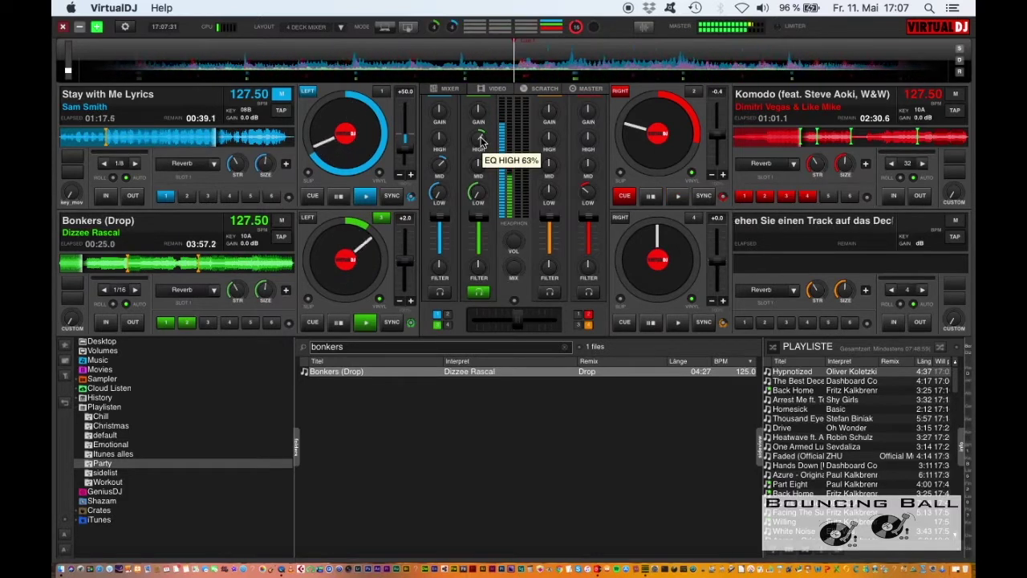
Activate Reverb on deck 1, sweep its filter up to >208hz and back to off, and pause the track
{"action": "key", "text": "Tab"}
{"action": "key", "text": "Tab"}
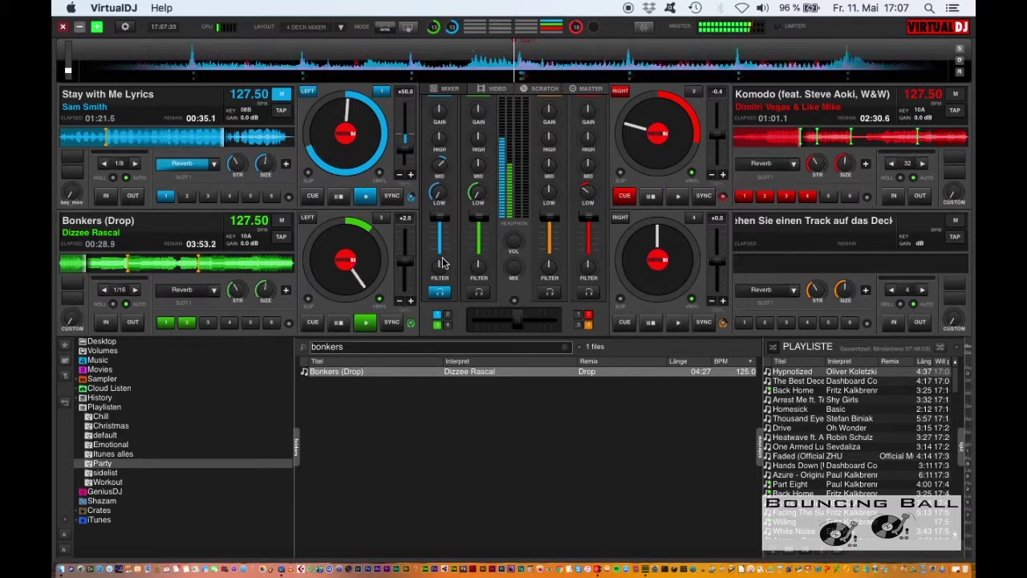
{"action": "mouse_move", "coordinate": [438, 271]}
{"action": "left_mouse_down"}
{"action": "mouse_move", "coordinate": [473, 257]}
{"action": "mouse_move", "coordinate": [463, 273]}
{"action": "mouse_move", "coordinate": [444, 271]}
{"action": "left_mouse_up"}
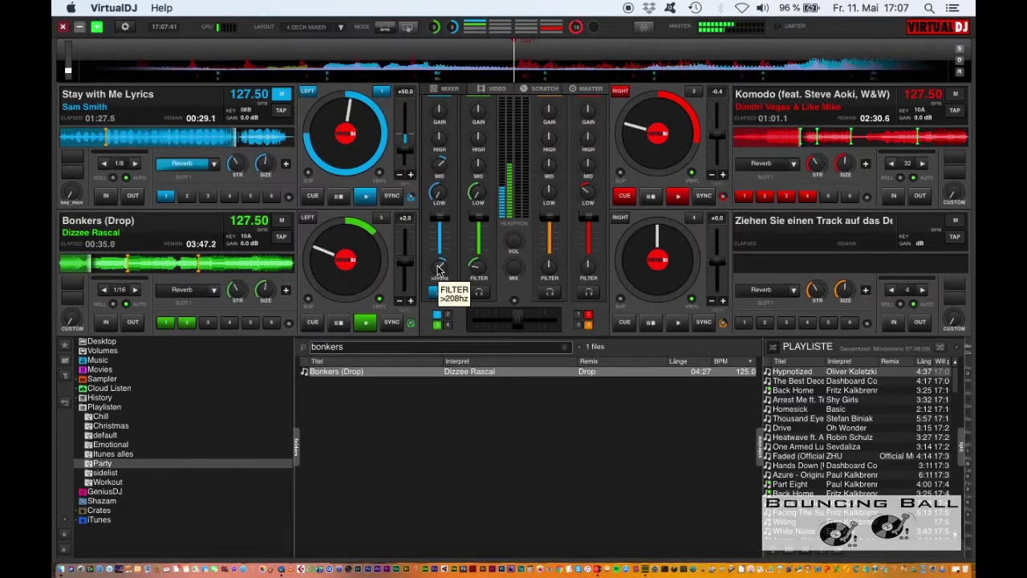
{"action": "key", "text": "space"}
{"action": "scroll", "coordinate": [438, 271], "scroll_direction": "down", "scroll_amount": 10}
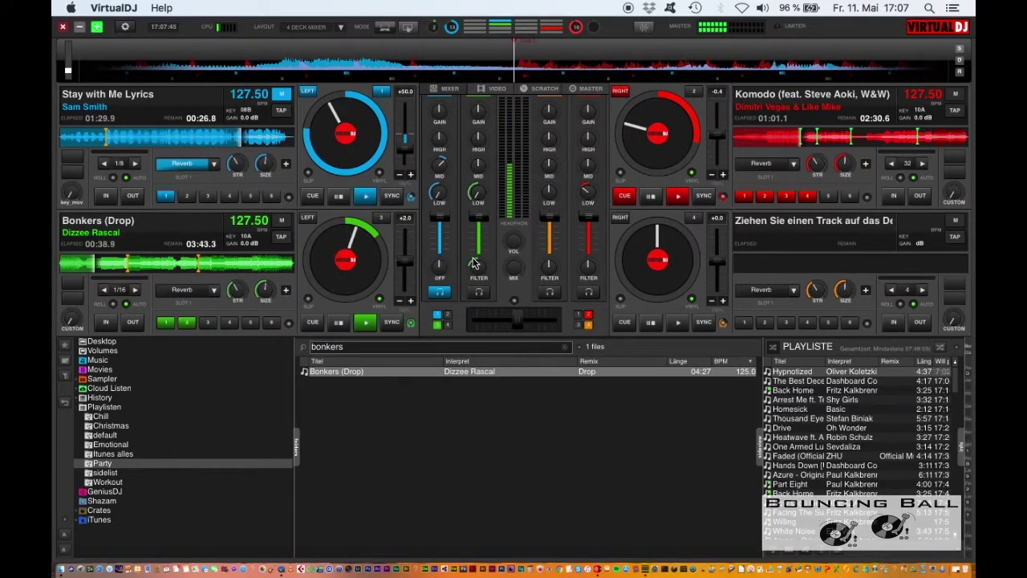
Move the crossfader to 0% and sweep deck 3's filter through <7.6kHz back to neutral
{"action": "scroll", "coordinate": [476, 266], "scroll_direction": "down", "scroll_amount": 3}
{"action": "scroll", "coordinate": [499, 317], "scroll_direction": "down", "scroll_amount": 5}
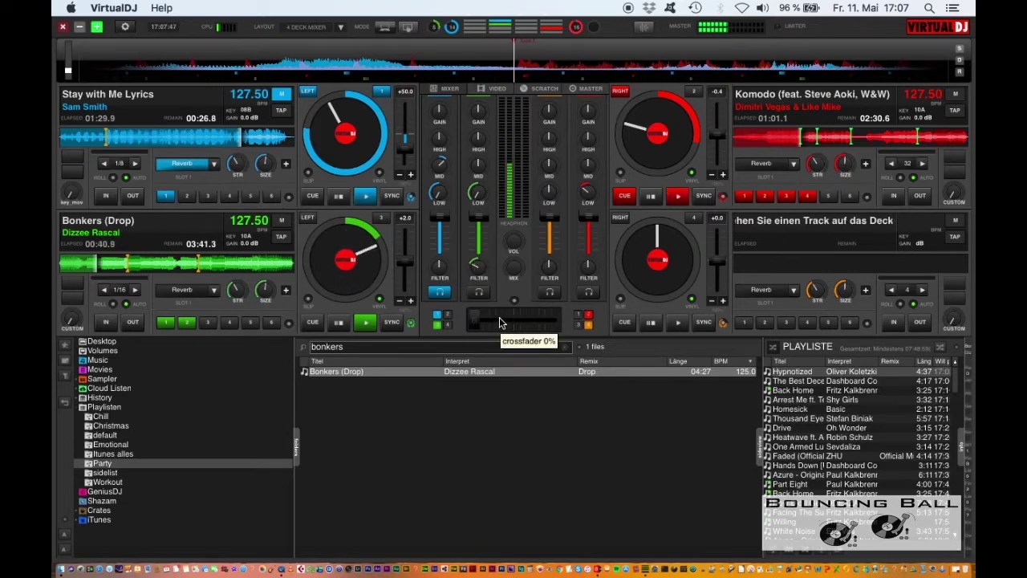
{"action": "left_click", "coordinate": [476, 345]}
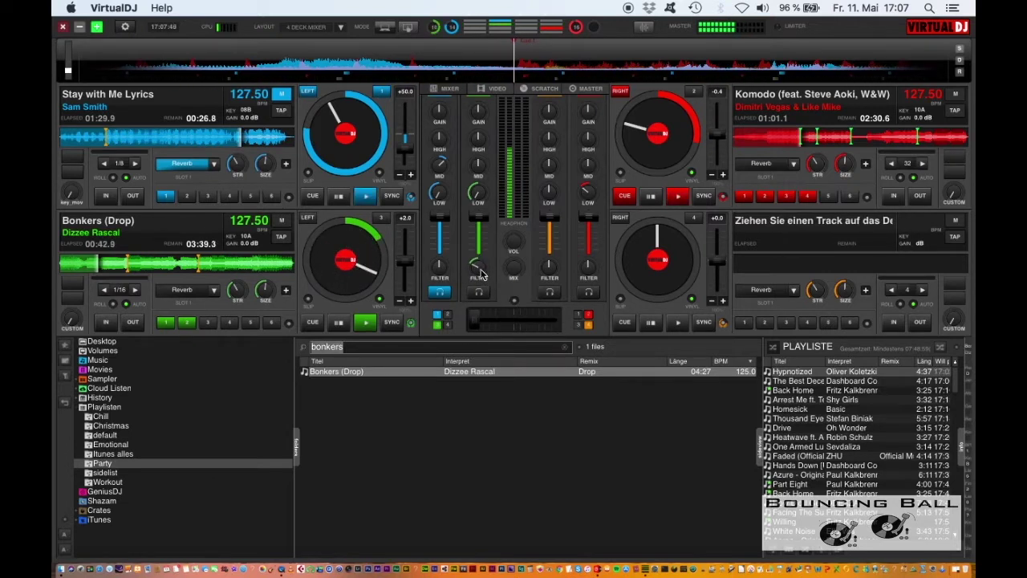
{"action": "scroll", "coordinate": [475, 266], "scroll_direction": "down", "scroll_amount": 3}
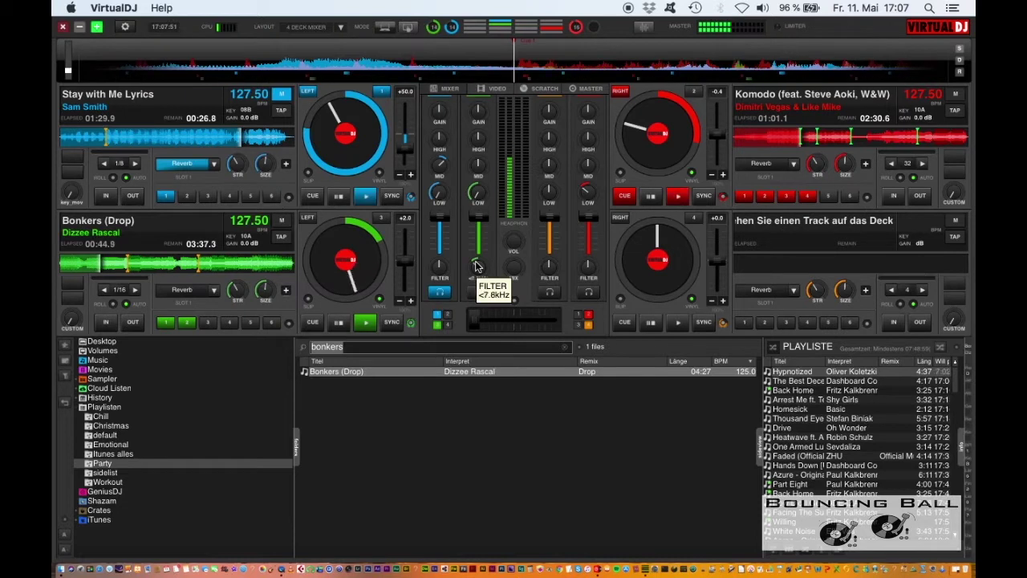
{"action": "scroll", "coordinate": [476, 266], "scroll_direction": "up", "scroll_amount": 3}
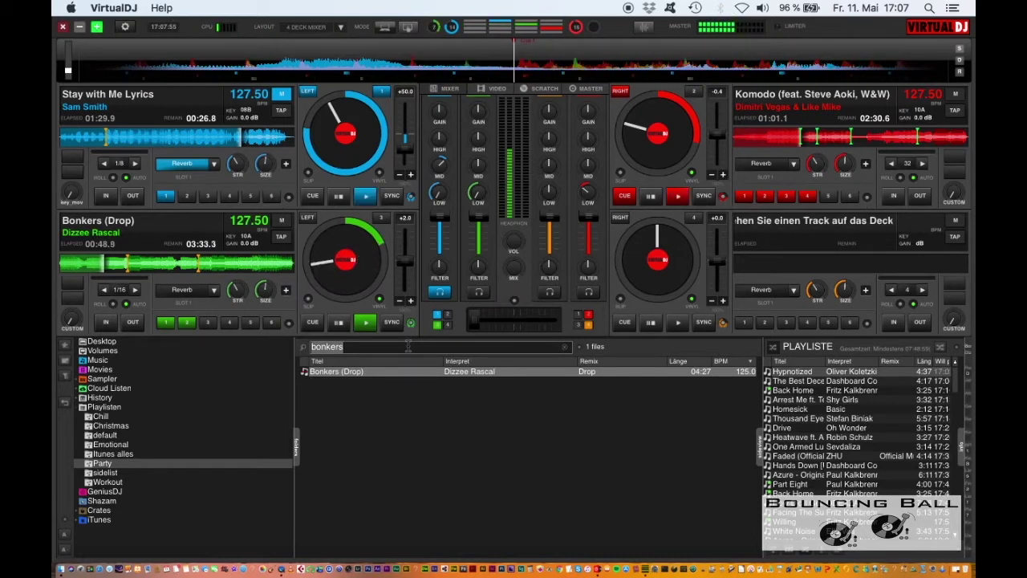
Search the library for "make up" and load Make Up Your Mind onto deck 4
{"action": "type", "text": "make up"}
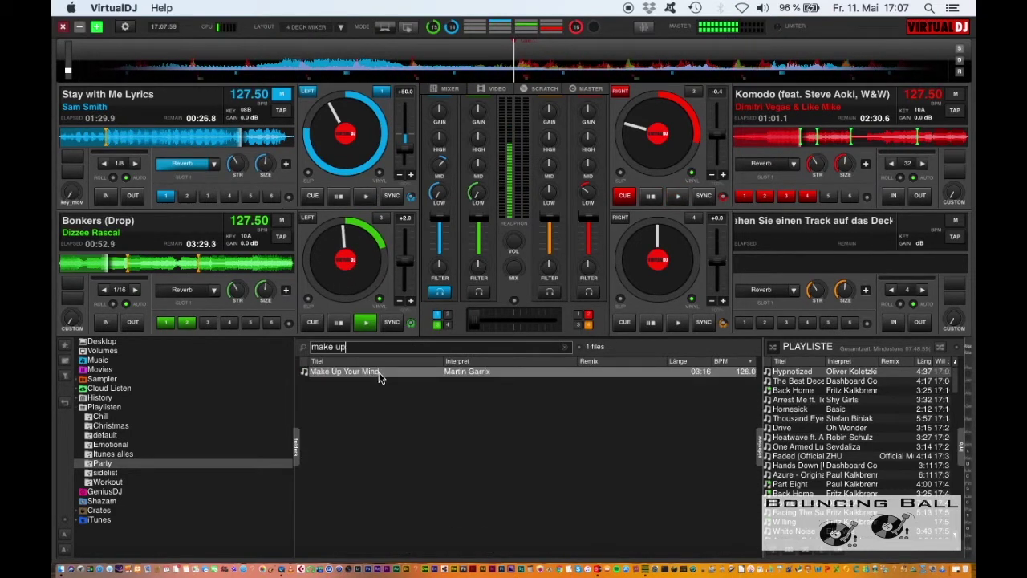
{"action": "left_click_drag", "start_coordinate": [378, 374], "coordinate": [729, 269]}
Cut deck 4's low EQ and filter down to <20hz, and move its playback position to about 00:12
{"action": "left_click_drag", "start_coordinate": [551, 192], "coordinate": [549, 273]}
{"action": "left_click", "coordinate": [752, 267]}
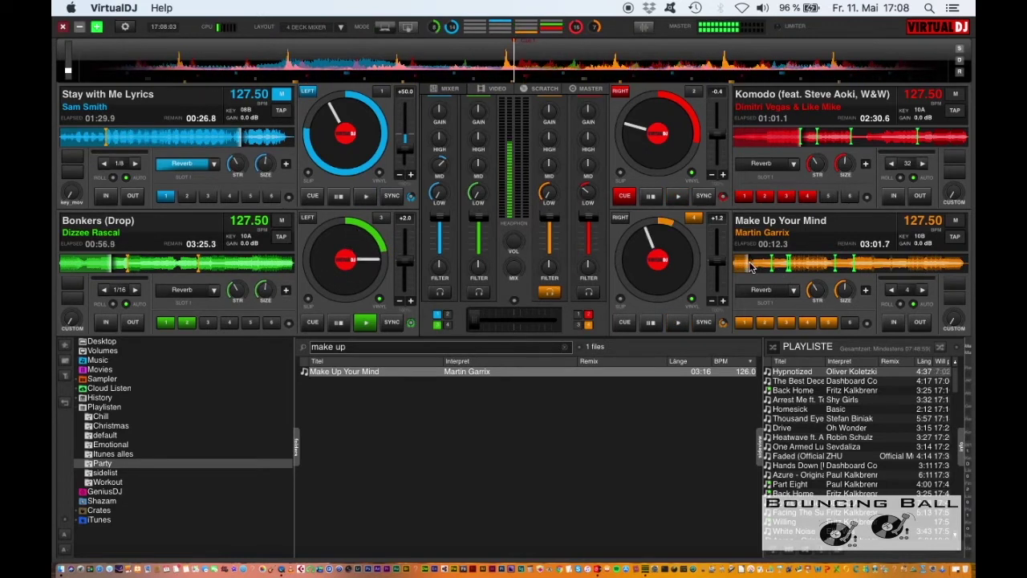
{"action": "scroll", "coordinate": [550, 267], "scroll_direction": "down", "scroll_amount": 10}
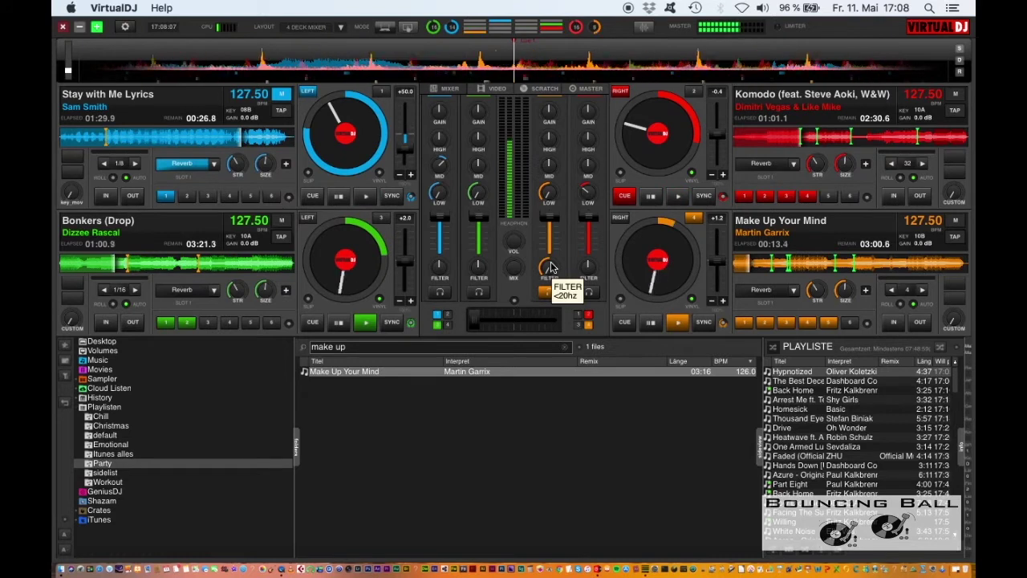
Pause deck 4, switch headphone monitoring to deck 3, and reset deck 4's filter
{"action": "key", "text": "space"}
{"action": "key", "text": "1"}
{"action": "key", "text": "3"}
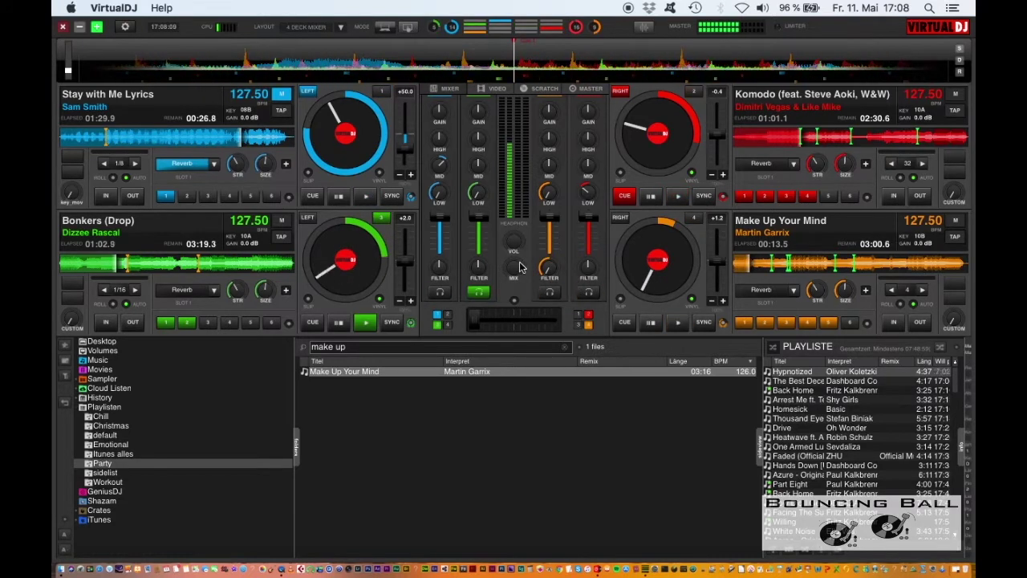
{"action": "double_click", "coordinate": [549, 268]}
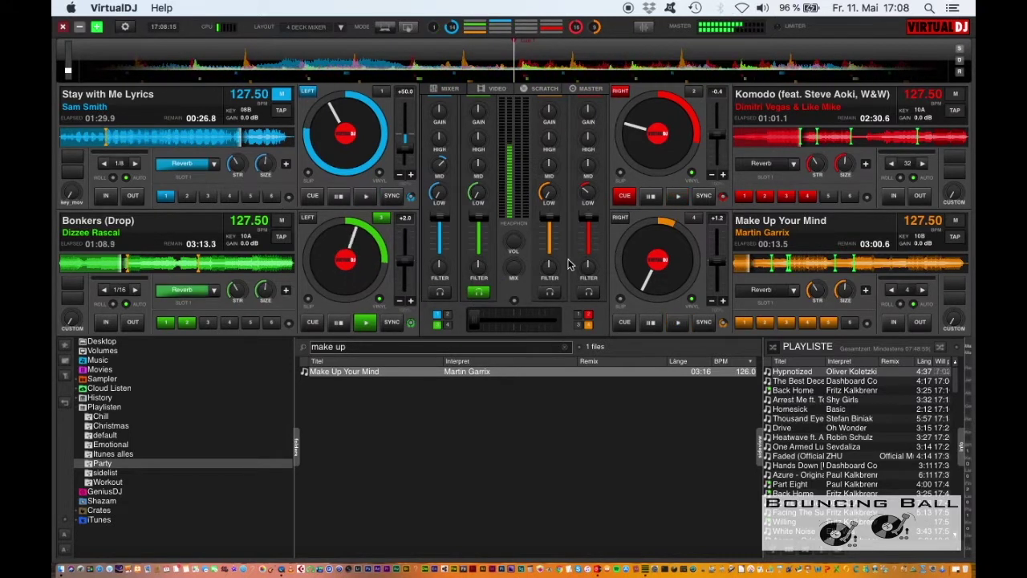
Scrub Make Up Your Mind on deck 4 to about 00:14.8
{"action": "scroll", "coordinate": [656, 259], "scroll_direction": "up", "scroll_amount": 5}
{"action": "scroll", "coordinate": [654, 259], "scroll_direction": "down", "scroll_amount": 6}
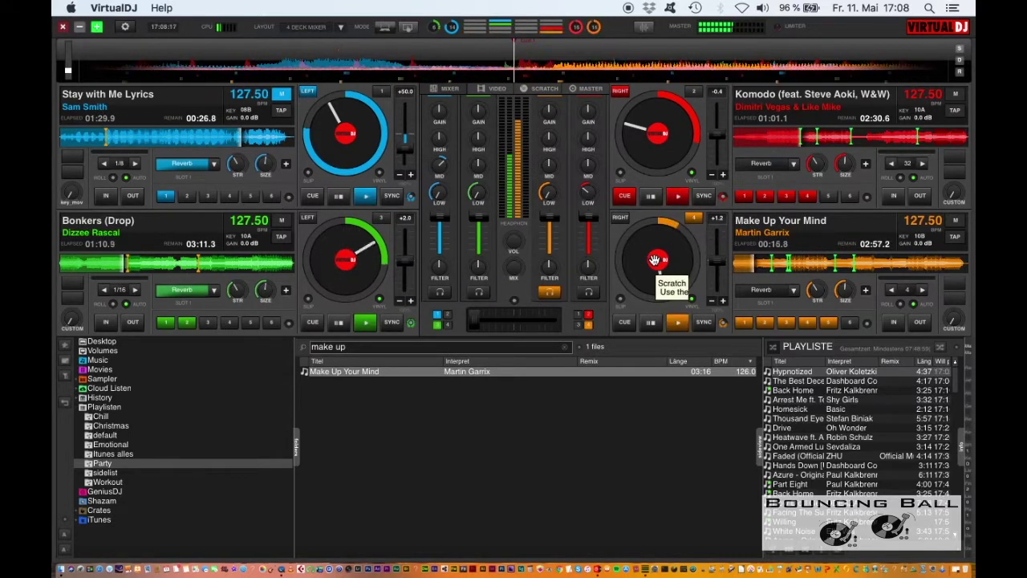
{"action": "scroll", "coordinate": [481, 268], "scroll_direction": "up", "scroll_amount": 5}
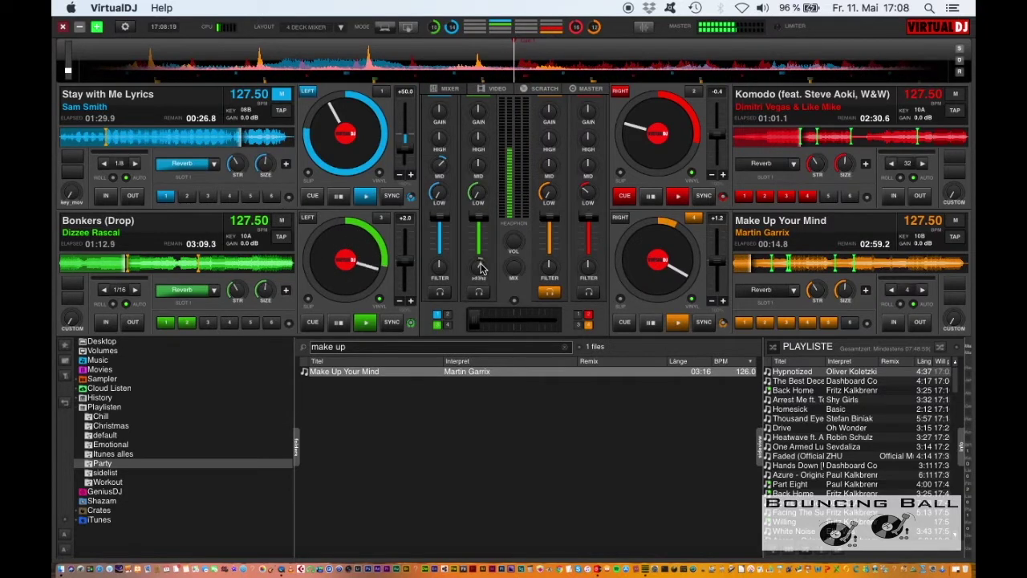
Bring deck 3's filter to >20hz, reset its filter and low EQ to neutral, and turn off its Reverb
{"action": "scroll", "coordinate": [480, 268], "scroll_direction": "up", "scroll_amount": 3}
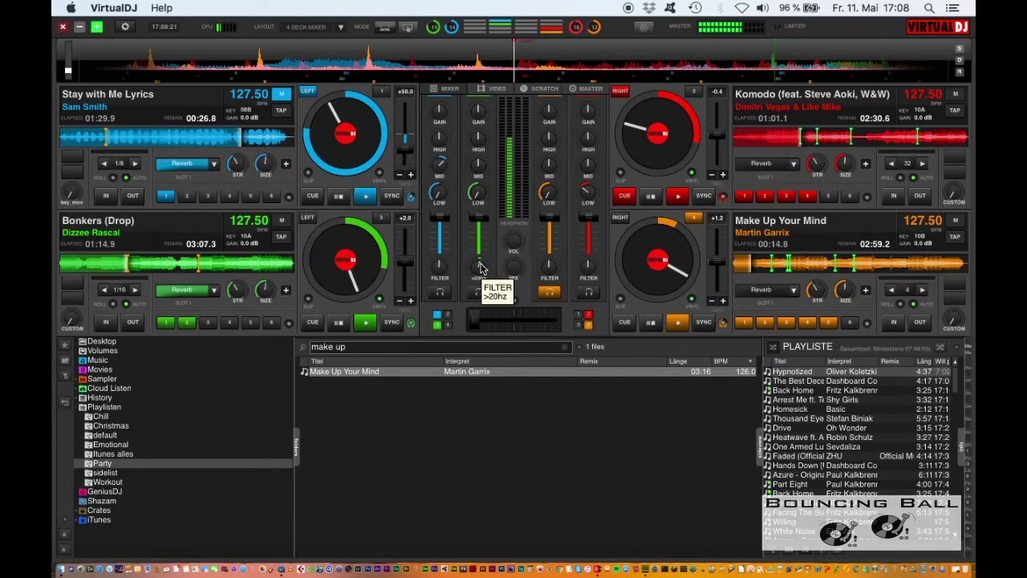
{"action": "right_click", "coordinate": [481, 267]}
{"action": "right_click", "coordinate": [480, 195]}
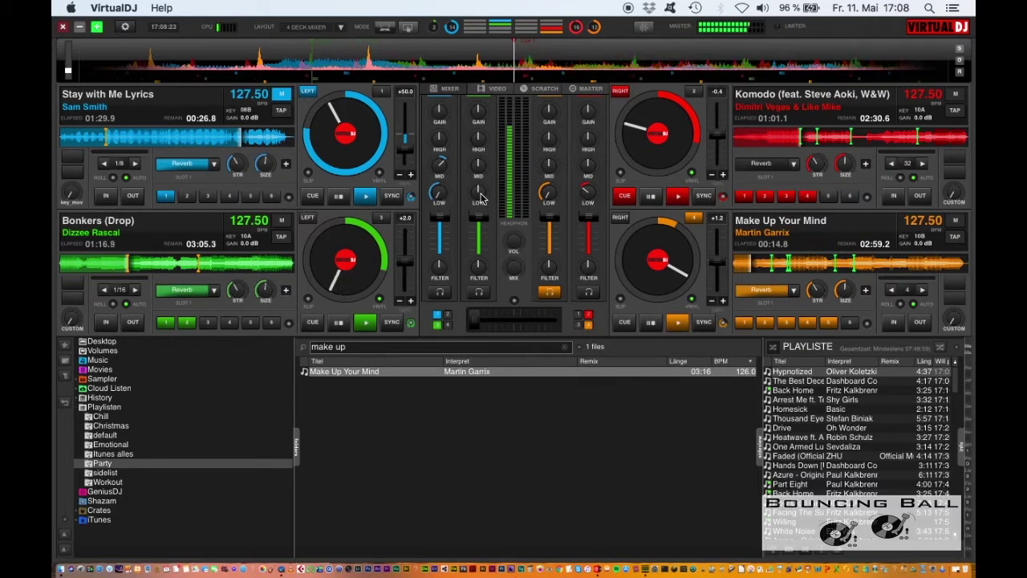
{"action": "left_click", "coordinate": [176, 293]}
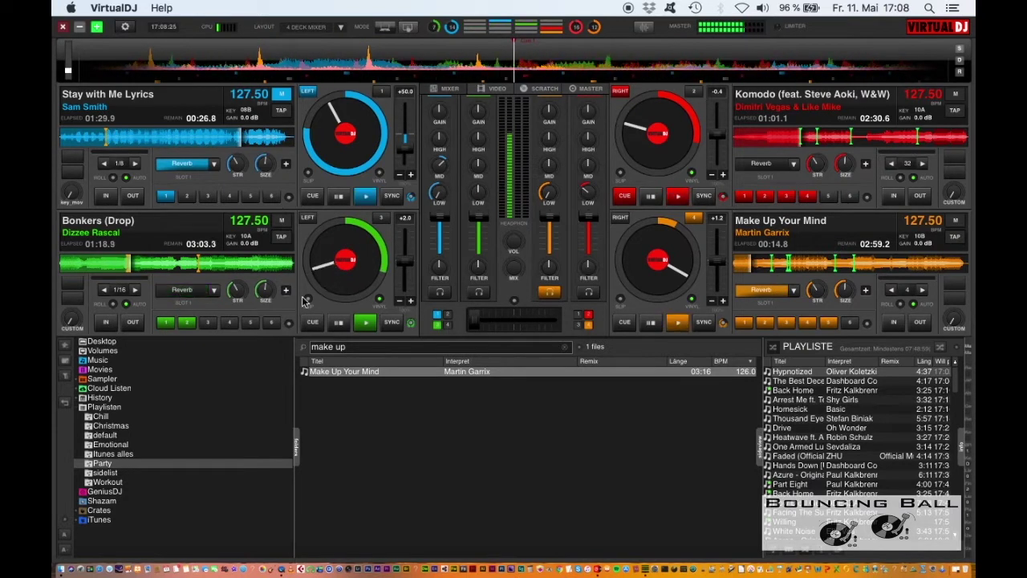
Turn off Reverb on deck 4 and make deck 3 the selected deck
{"action": "key", "text": "r"}
{"action": "key", "text": "Tab"}
{"action": "key", "text": "Tab"}
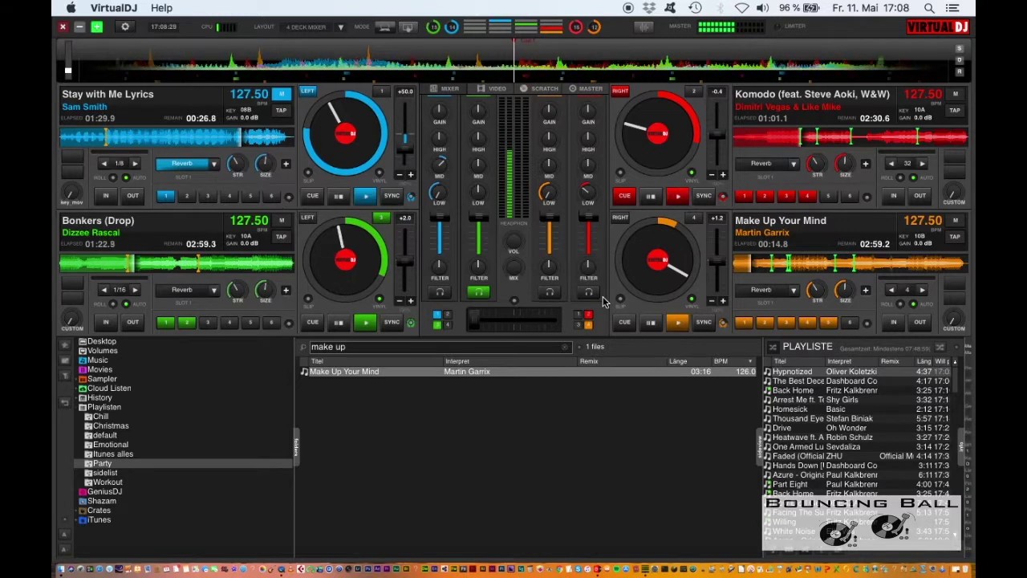
Activate Reverb on deck 3, sweep its filter up to >900hz, and reset the filter
{"action": "key", "text": "r"}
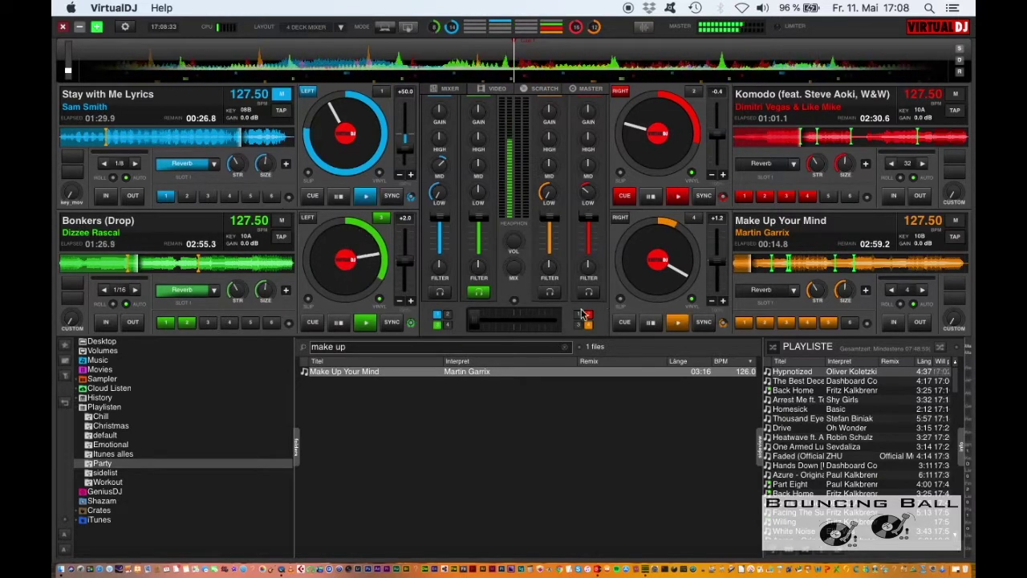
{"action": "scroll", "coordinate": [479, 268], "scroll_direction": "up", "scroll_amount": 10}
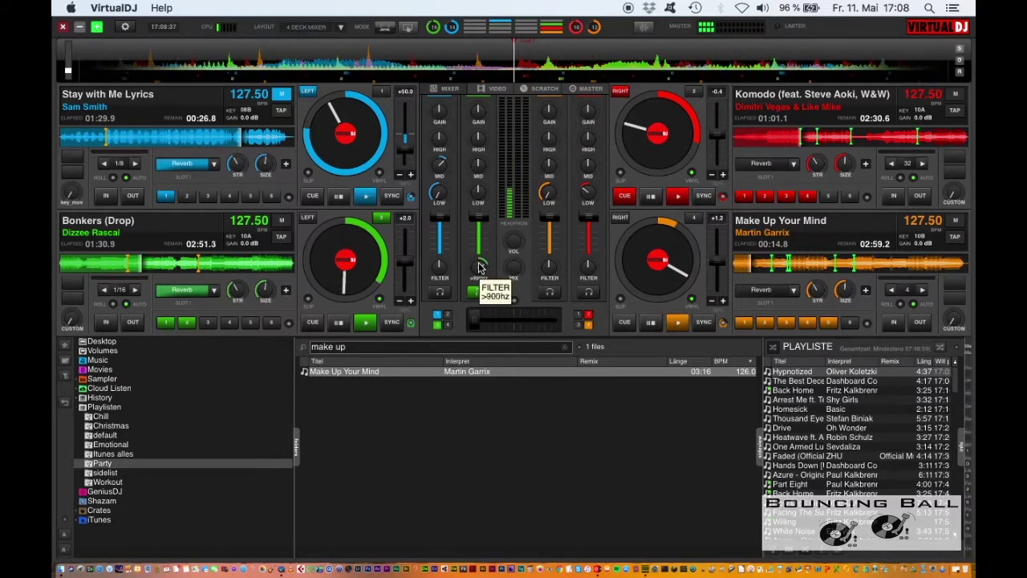
{"action": "double_click", "coordinate": [479, 267]}
Route deck 4 to the headphones for monitoring
{"action": "left_click", "coordinate": [543, 268]}
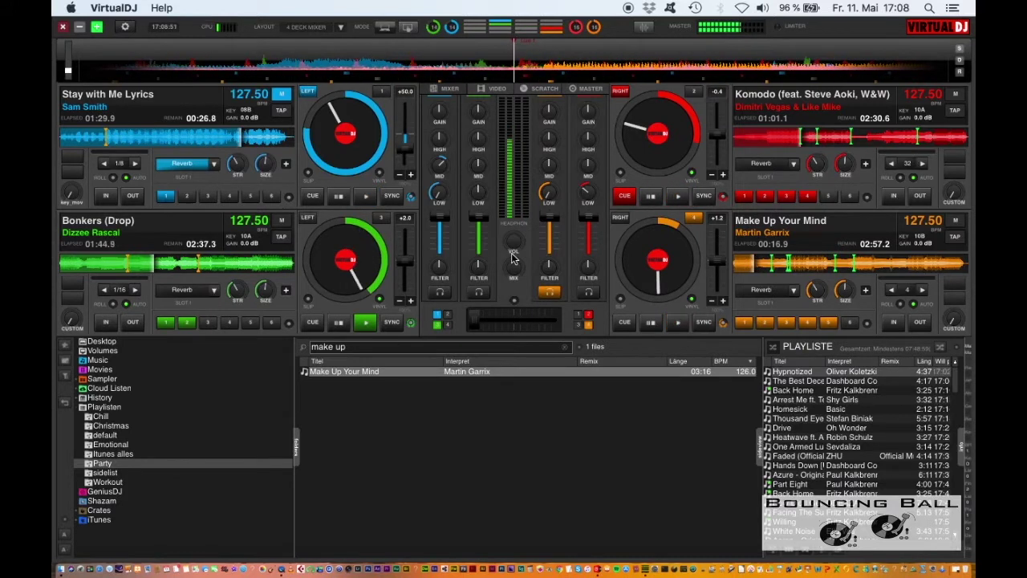
{"action": "left_click", "coordinate": [464, 244]}
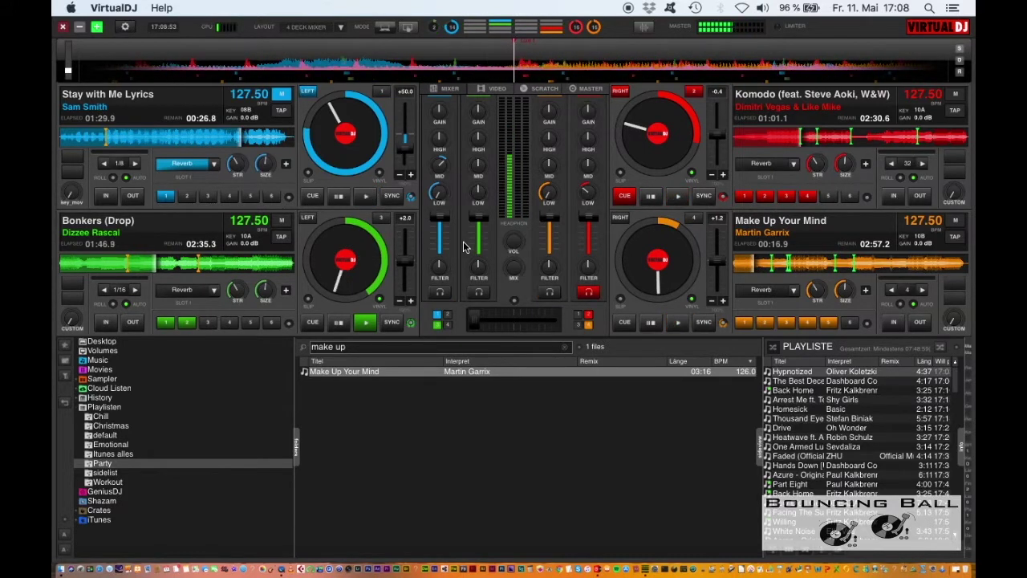
{"action": "left_click", "coordinate": [549, 292]}
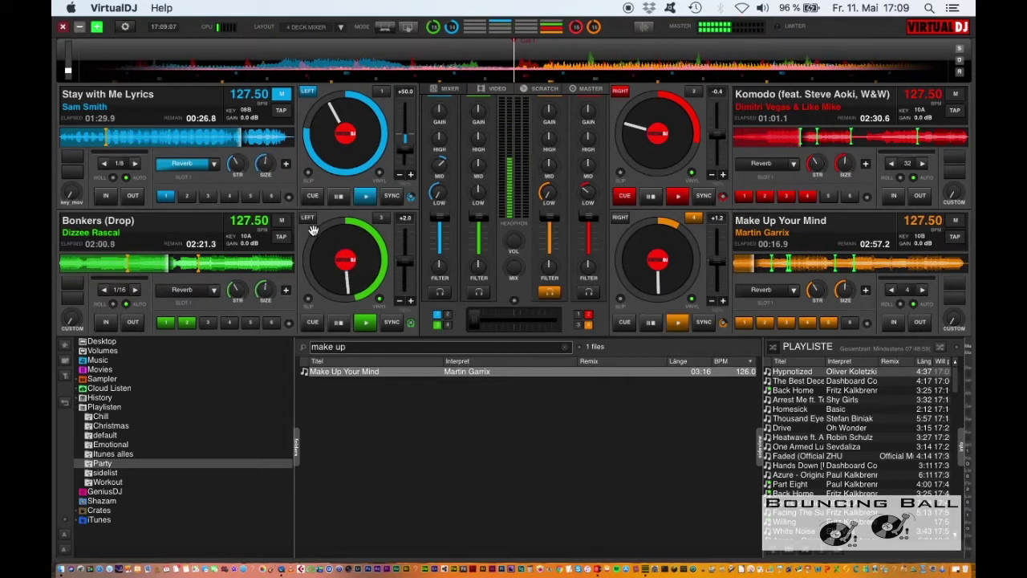
Set deck 3 as the sync master and start Make Up Your Mind in sync on deck 4
{"action": "left_click", "coordinate": [282, 221]}
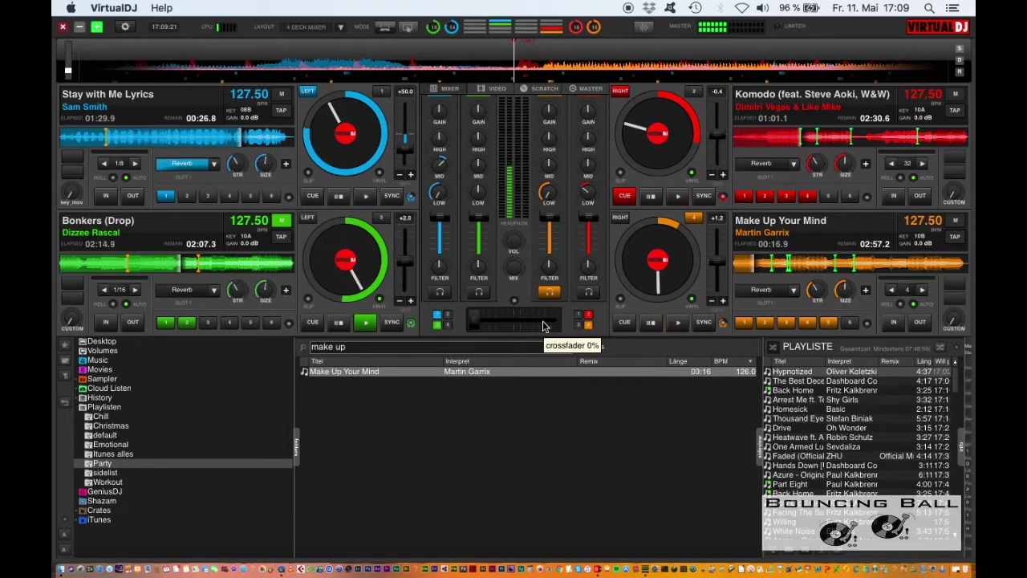
{"action": "key", "text": "space"}
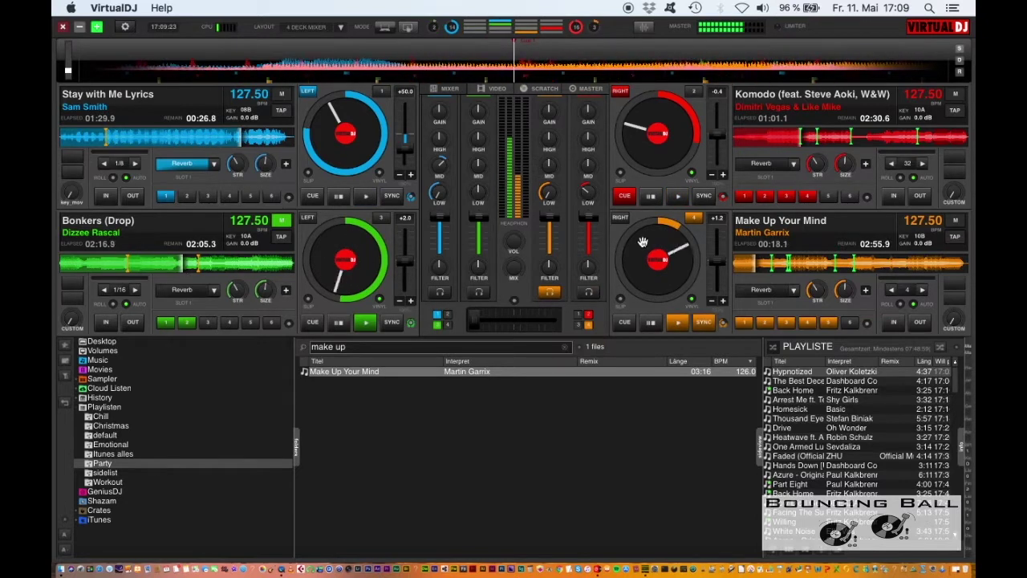
Move the crossfader to the middle, sweep deck 4's filter through >614hz and >399hz, and reset the filter
{"action": "scroll", "coordinate": [508, 326], "scroll_direction": "up", "scroll_amount": 6}
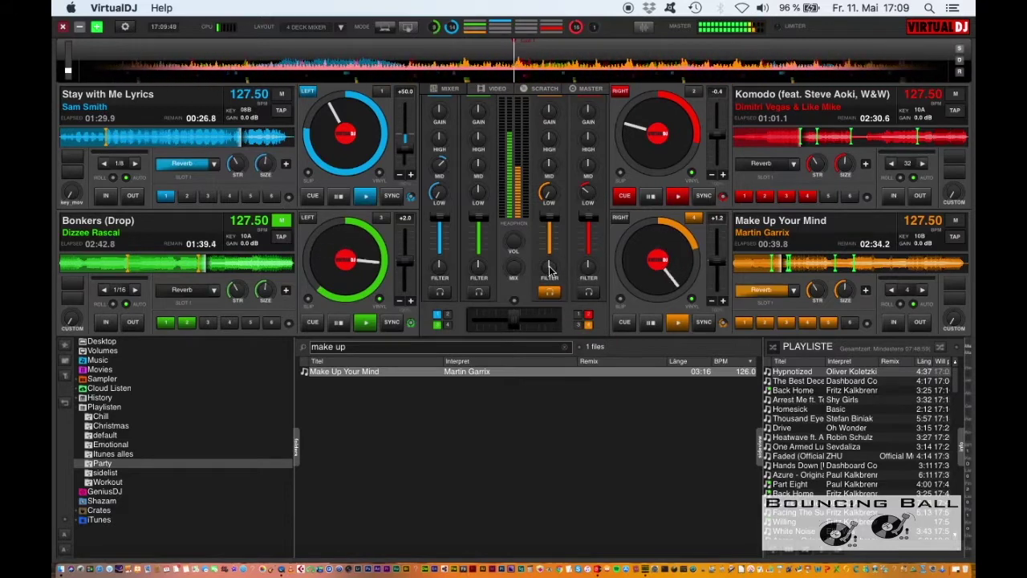
{"action": "scroll", "coordinate": [549, 269], "scroll_direction": "up", "scroll_amount": 3}
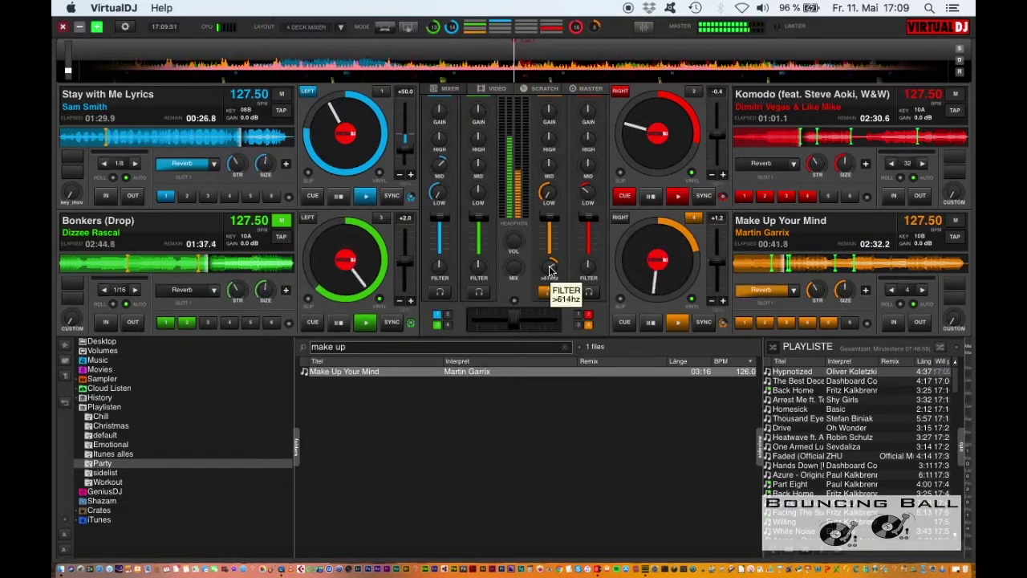
{"action": "scroll", "coordinate": [551, 272], "scroll_direction": "up", "scroll_amount": 4}
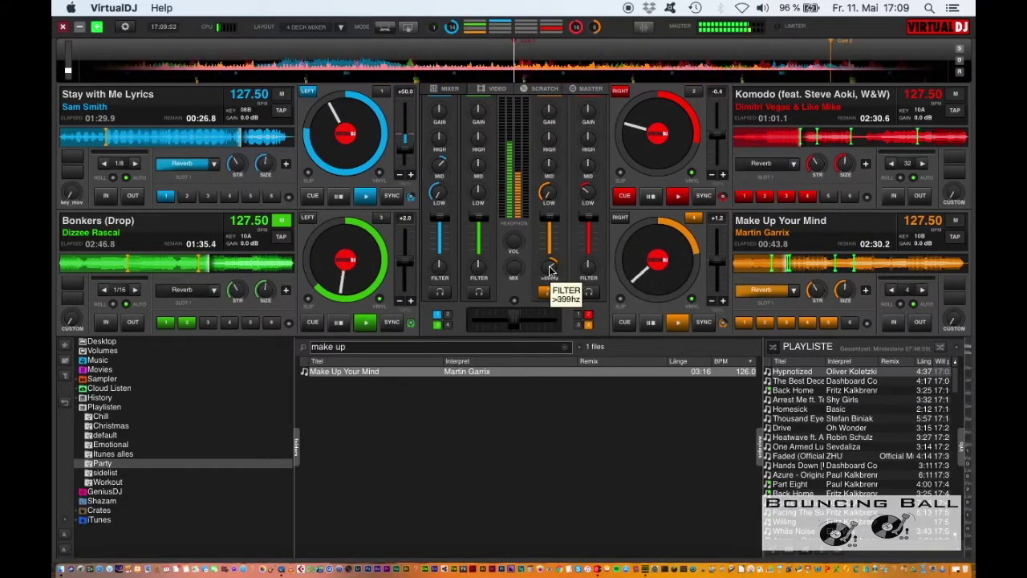
{"action": "double_click", "coordinate": [550, 270]}
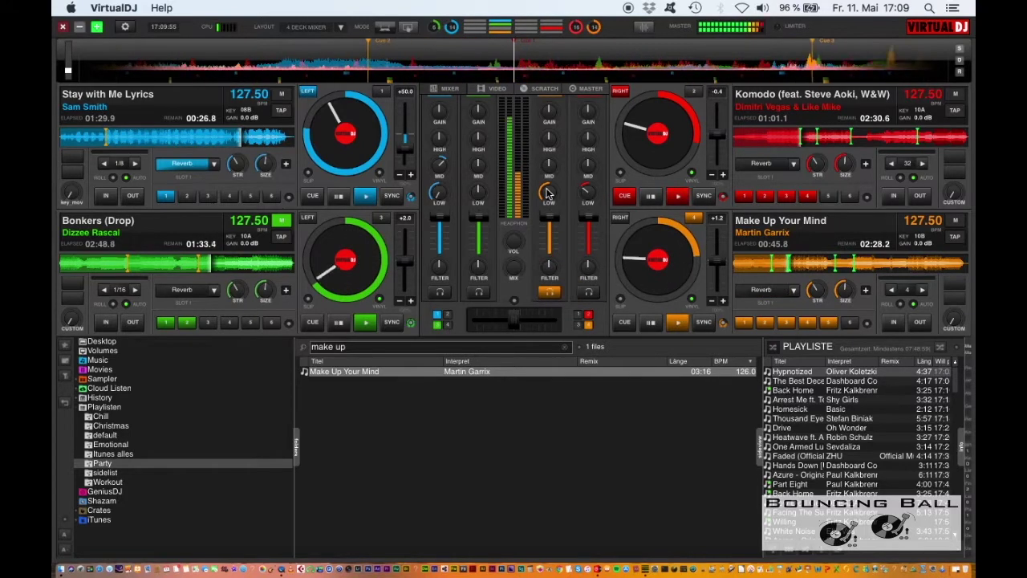
Search the library for "shut y" and load Shut Your Eyes by Snow Patrol onto deck 2
{"action": "left_click", "coordinate": [474, 347]}
{"action": "type", "text": "shut y"}
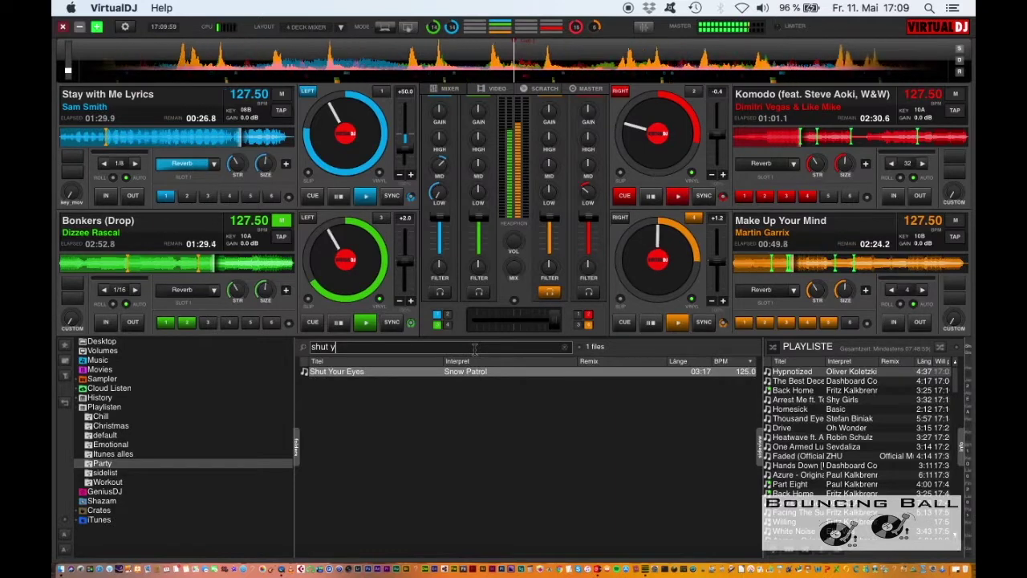
{"action": "left_click_drag", "start_coordinate": [415, 374], "coordinate": [743, 138]}
Turn down deck 2's low EQ, level and filter, and start Shut Your Eyes from its first hot cue
{"action": "left_click_drag", "start_coordinate": [587, 194], "coordinate": [588, 251]}
{"action": "left_click_drag", "start_coordinate": [589, 263], "coordinate": [589, 275]}
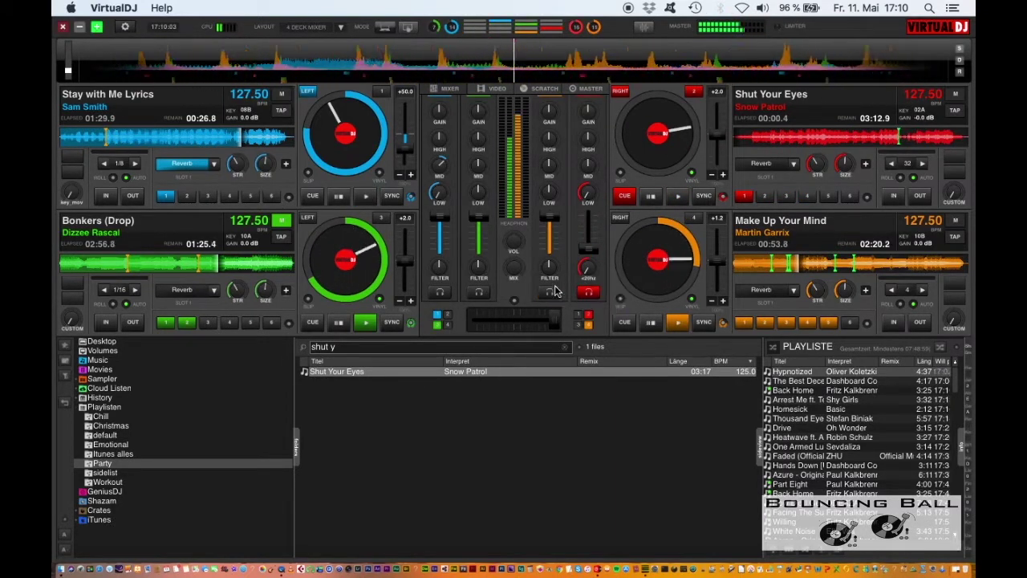
{"action": "key", "text": "1"}
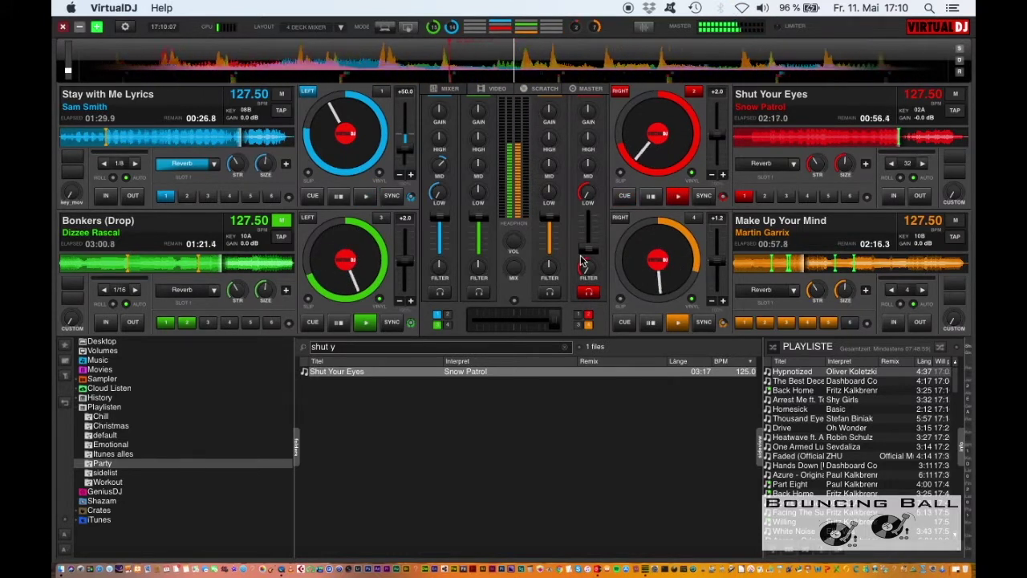
Cut deck 3's low EQ and raise its mid EQ, then bring the crossfader back through 67% toward the middle
{"action": "left_click_drag", "start_coordinate": [475, 183], "coordinate": [479, 161]}
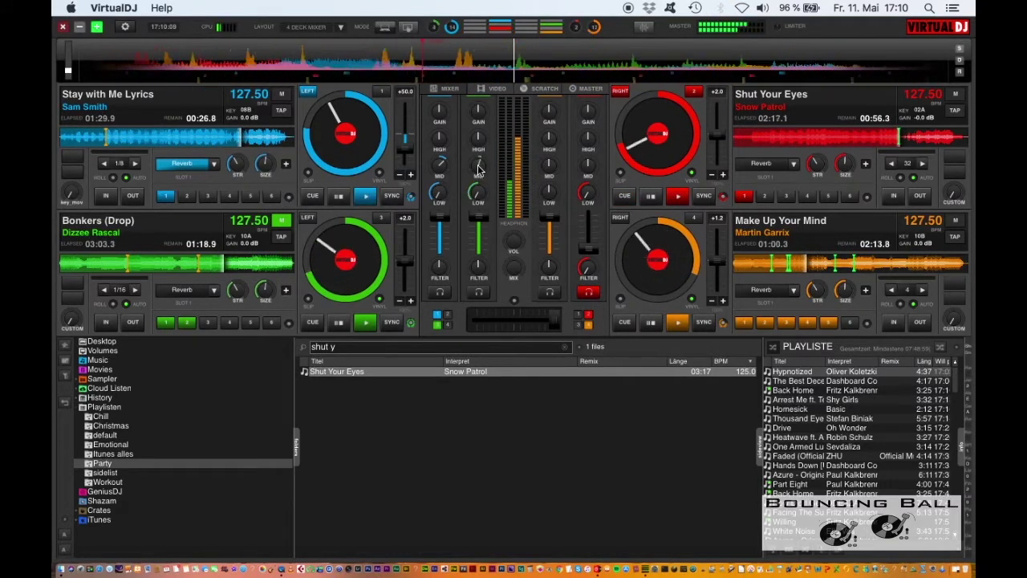
{"action": "left_click", "coordinate": [514, 318]}
{"action": "scroll", "coordinate": [514, 321], "scroll_direction": "down", "scroll_amount": 3}
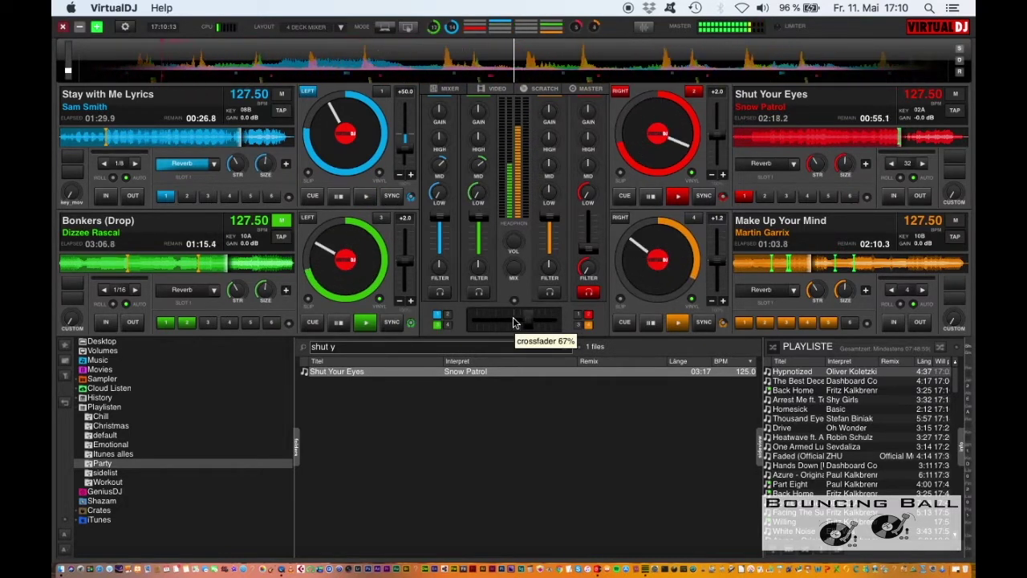
{"action": "scroll", "coordinate": [514, 321], "scroll_direction": "down", "scroll_amount": 1}
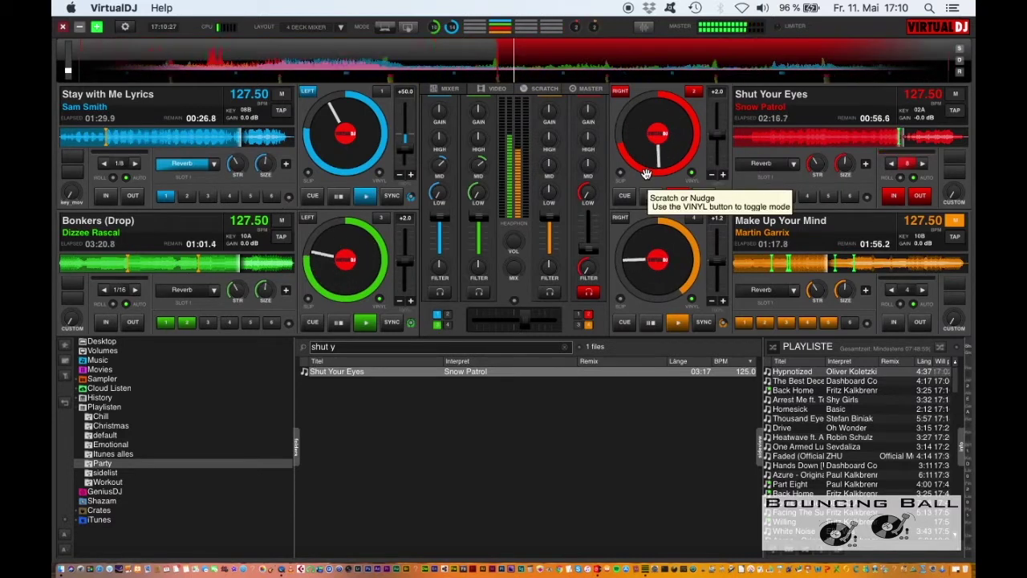
Route deck 3 to the headphones and sweep its filter up through >1.2kHz with Reverb active
{"action": "left_click", "coordinate": [479, 292]}
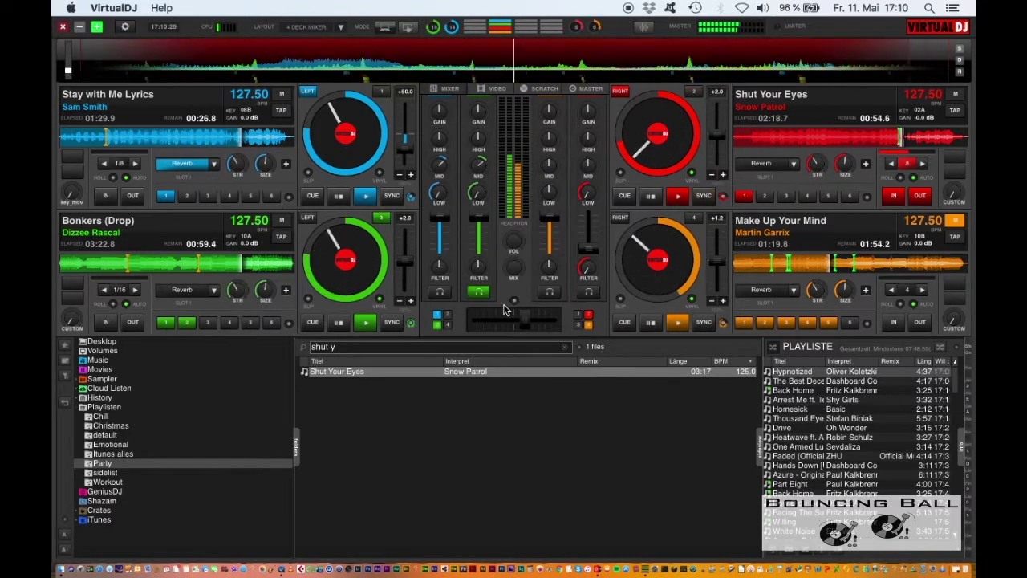
{"action": "scroll", "coordinate": [479, 264], "scroll_direction": "up", "scroll_amount": 3}
{"action": "scroll", "coordinate": [479, 267], "scroll_direction": "up", "scroll_amount": 5}
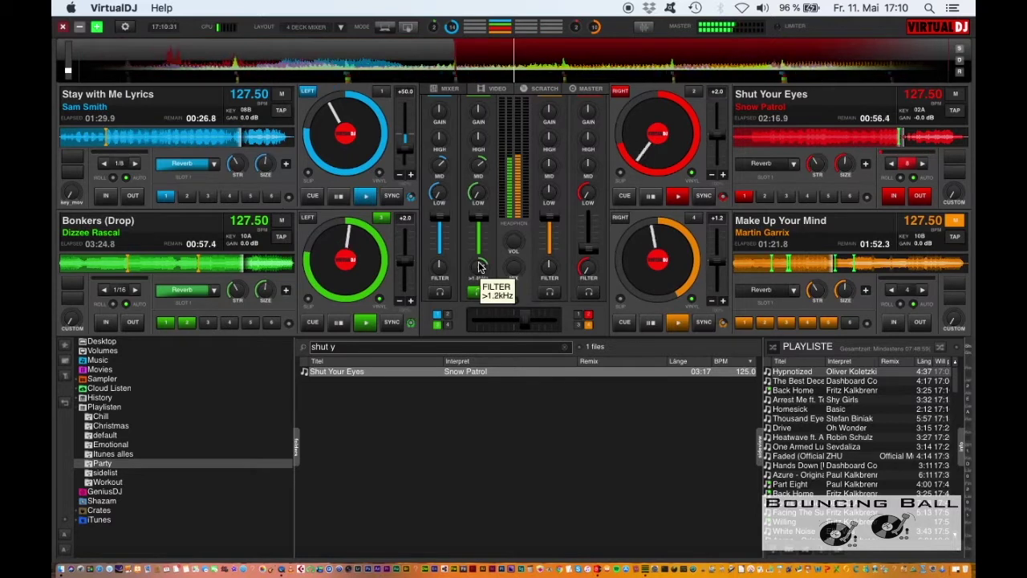
{"action": "scroll", "coordinate": [591, 247], "scroll_direction": "up", "scroll_amount": 4}
Raise deck 2's level to full, move the crossfader fully to decks 2 and 4, and reset deck 3's filter
{"action": "left_click_drag", "start_coordinate": [590, 248], "coordinate": [589, 225]}
{"action": "scroll", "coordinate": [535, 317], "scroll_direction": "up", "scroll_amount": 5}
{"action": "right_click", "coordinate": [479, 268]}
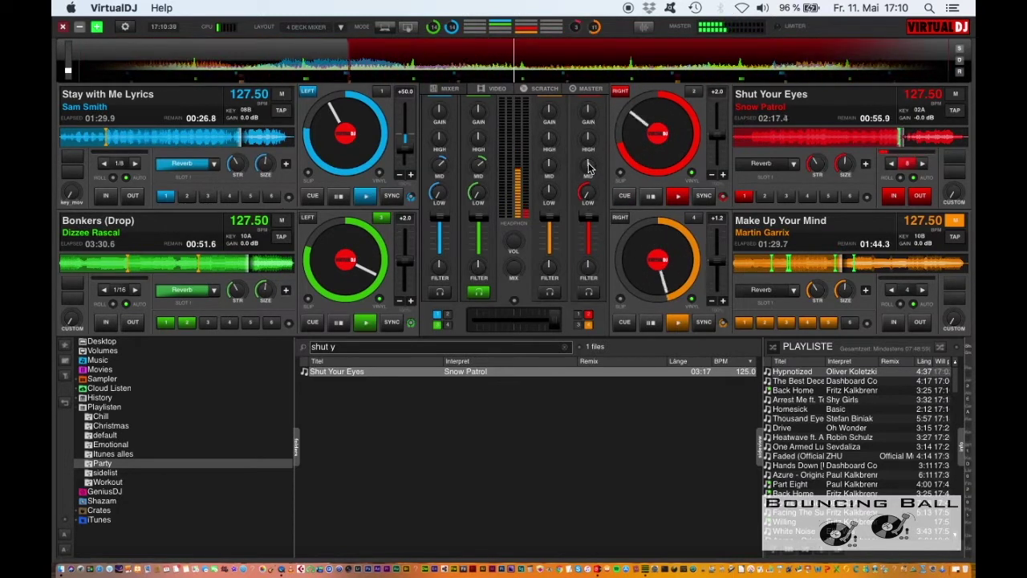
Lower deck 4's level to 78% and return Bonkers on deck 3 to its start
{"action": "mouse_move", "coordinate": [547, 224]}
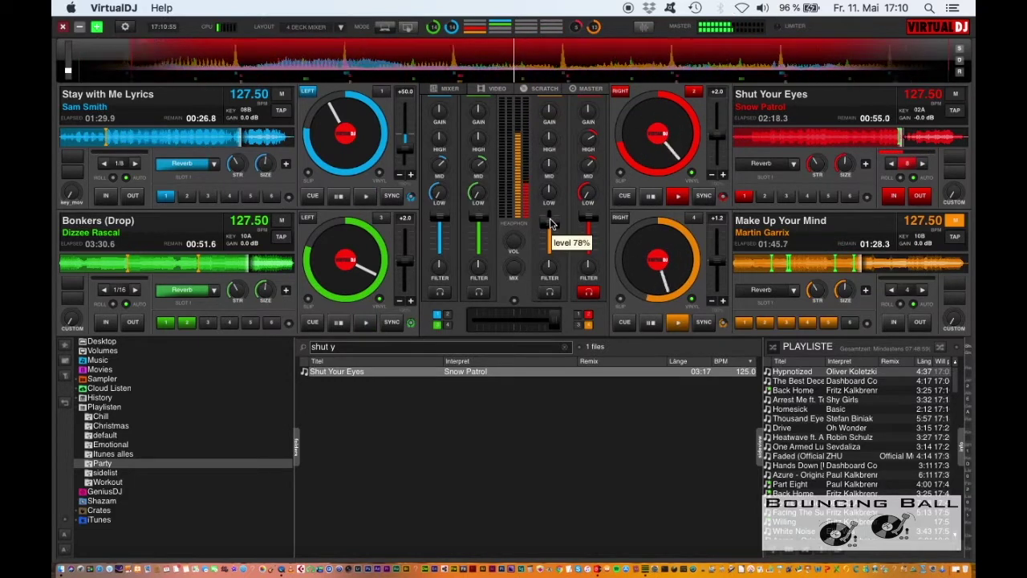
{"action": "double_click", "coordinate": [347, 322]}
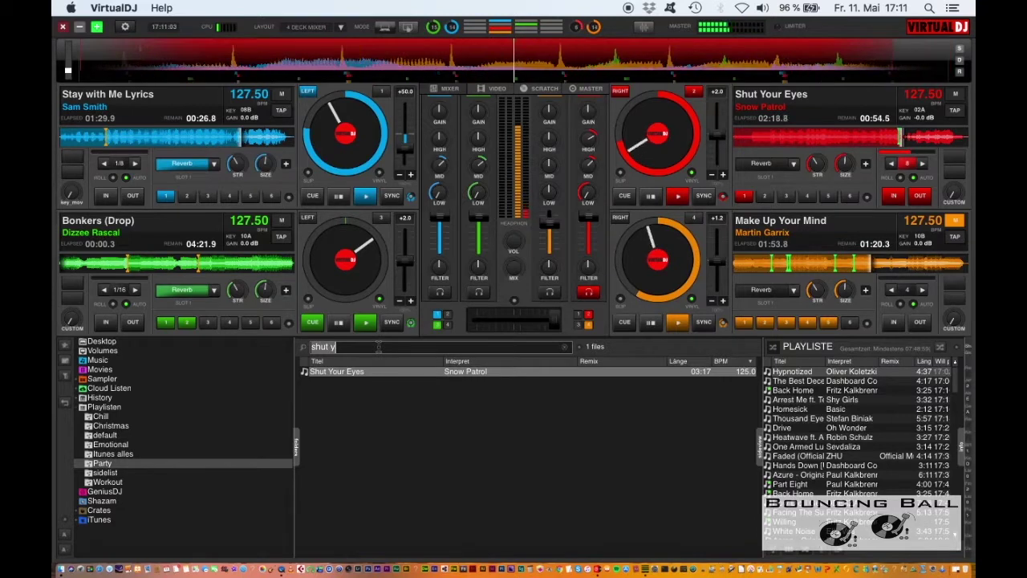
Search for "bunny", load Bunnydance (Official Music Video) onto deck 1 with its mid EQ reset, and position it at about 15 seconds
{"action": "type", "text": "bunny"}
{"action": "left_click_drag", "start_coordinate": [346, 337], "coordinate": [342, 136]}
{"action": "double_click", "coordinate": [438, 165]}
{"action": "left_click", "coordinate": [78, 141]}
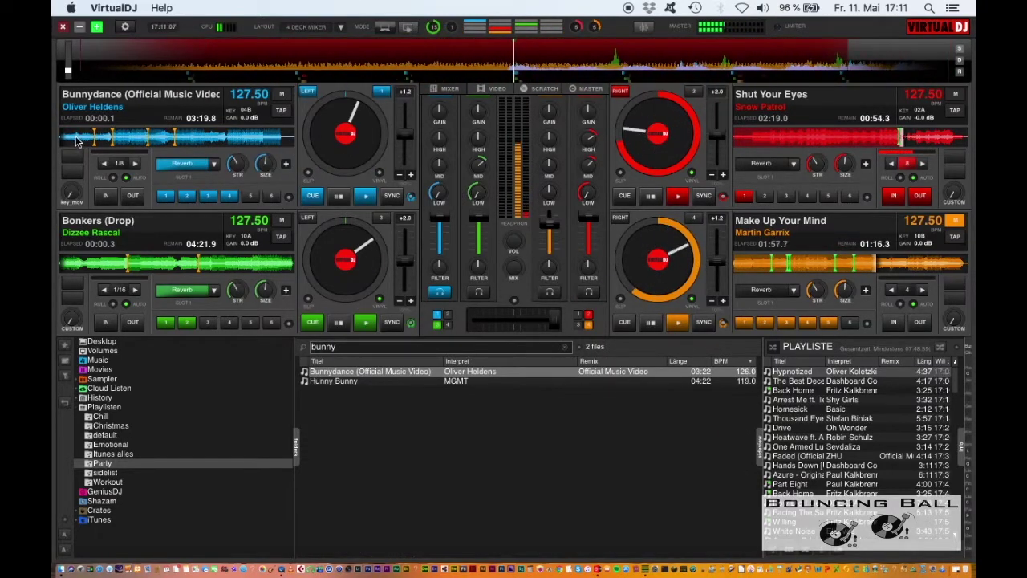
{"action": "left_click_drag", "start_coordinate": [390, 143], "coordinate": [340, 121]}
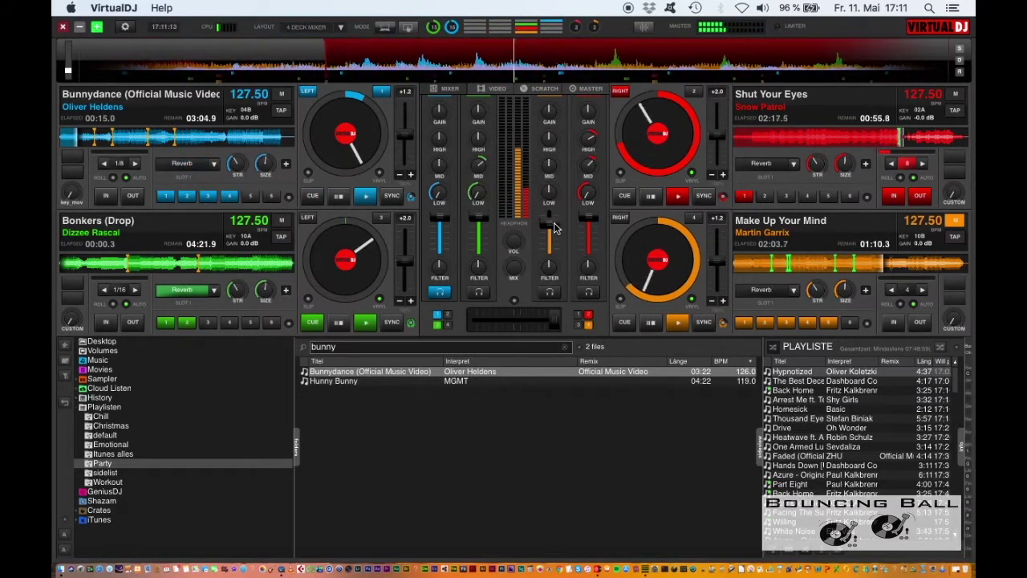
Raise deck 4's level to 87% and make deck 4 the selected deck
{"action": "left_click_drag", "start_coordinate": [552, 224], "coordinate": [551, 219]}
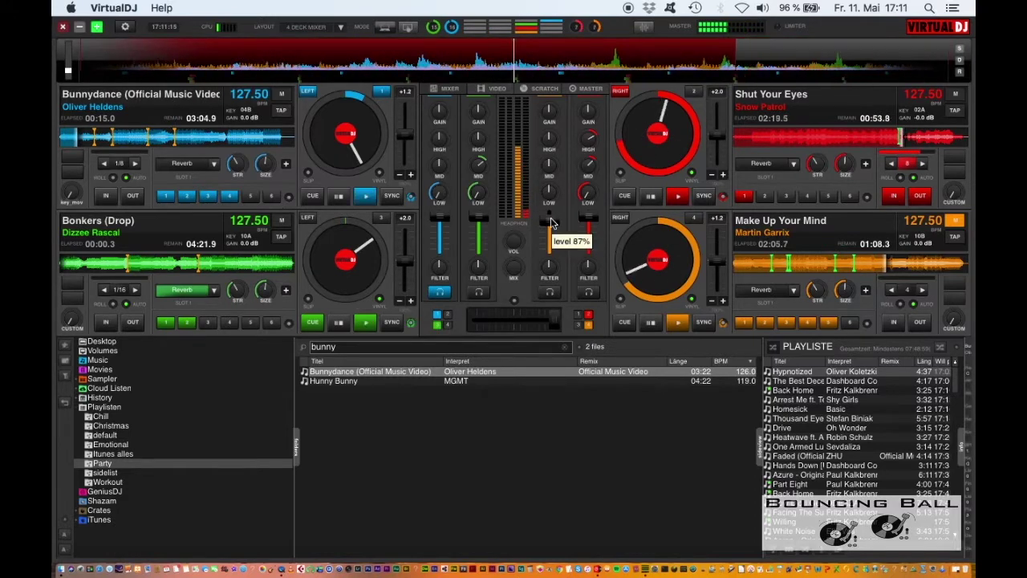
{"action": "key", "text": "Tab"}
{"action": "key", "text": "Tab"}
{"action": "key", "text": "Tab"}
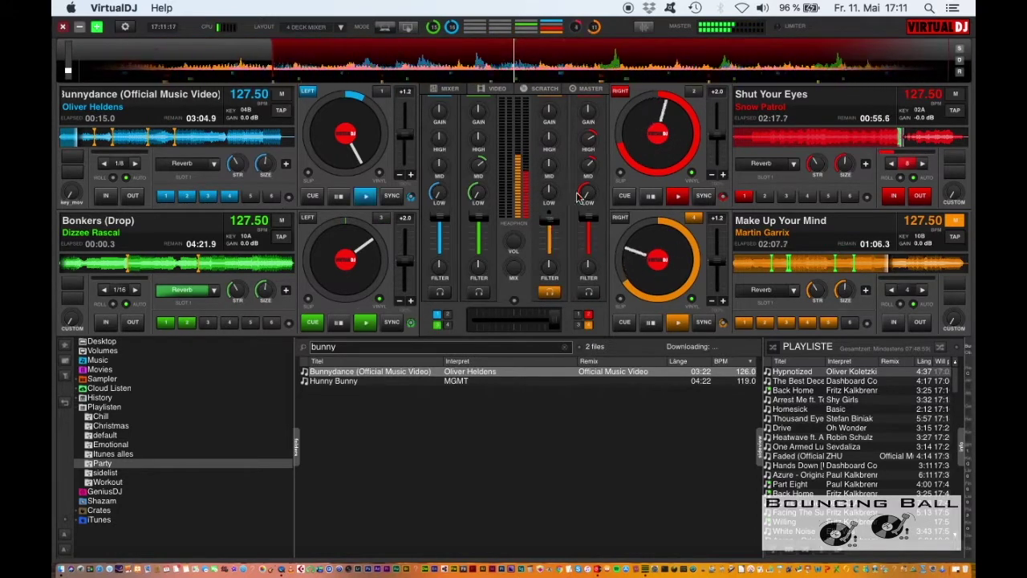
Cut deck 4's low EQ and raise its level to 97%
{"action": "mouse_move", "coordinate": [551, 194]}
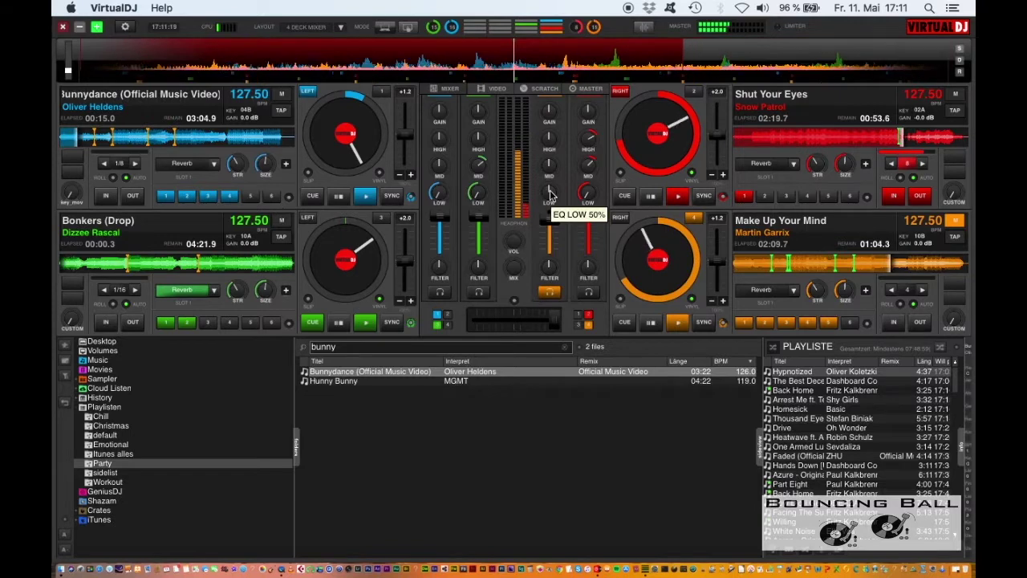
{"action": "scroll", "coordinate": [550, 195], "scroll_direction": "down", "scroll_amount": 6}
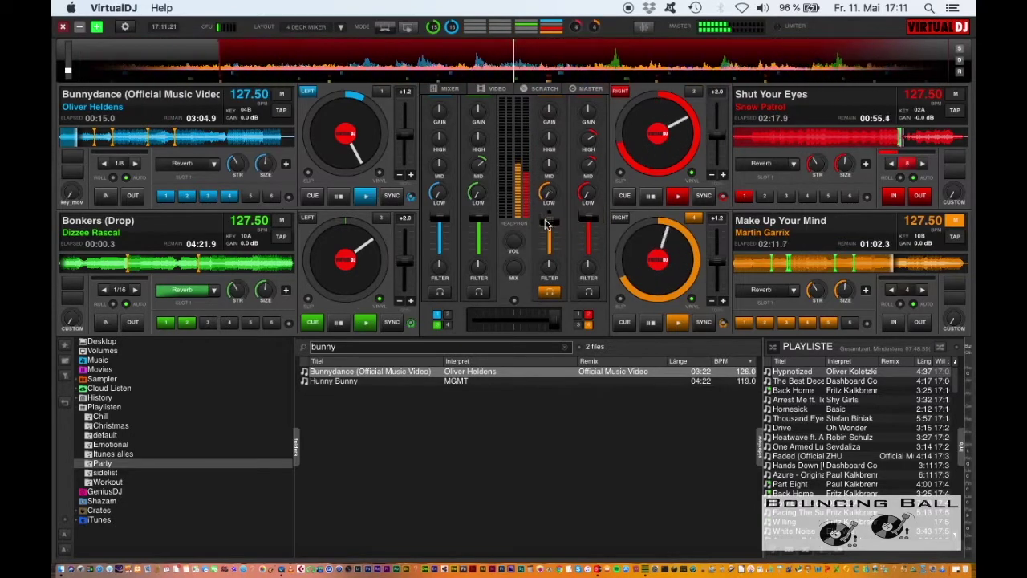
{"action": "mouse_move", "coordinate": [546, 223]}
{"action": "scroll", "coordinate": [546, 221], "scroll_direction": "up", "scroll_amount": 2}
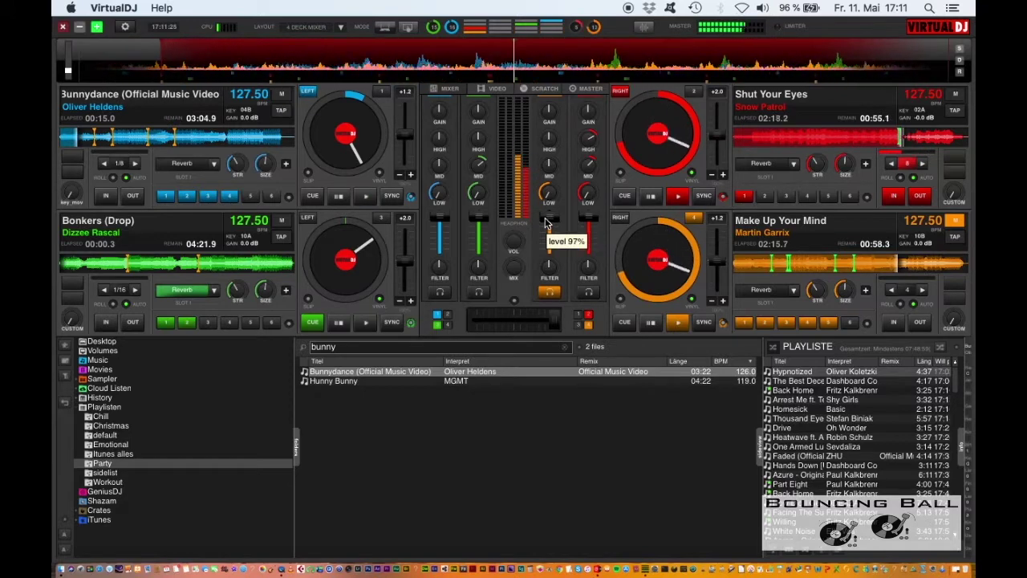
Activate Reverb on deck 4, sweep its filter through >651hz and >137hz, then reset the filter and turn Reverb off
{"action": "key", "text": "e"}
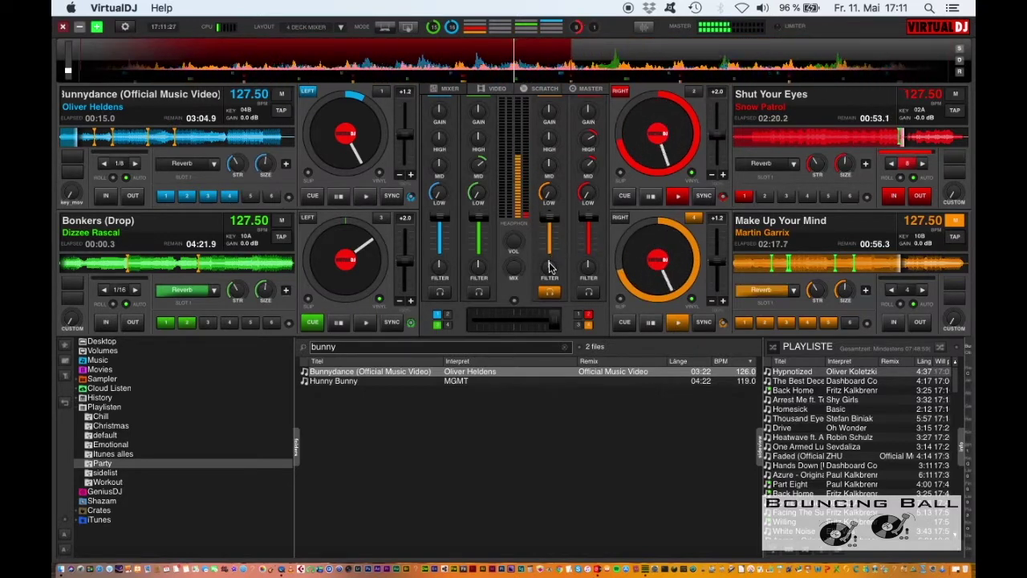
{"action": "scroll", "coordinate": [550, 267], "scroll_direction": "up", "scroll_amount": 4}
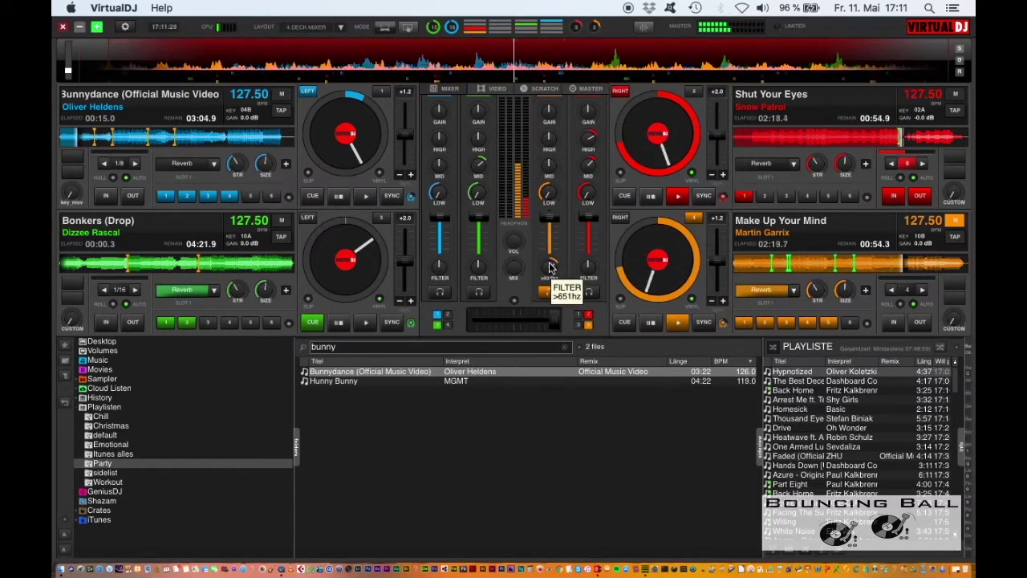
{"action": "scroll", "coordinate": [549, 266], "scroll_direction": "up", "scroll_amount": 3}
{"action": "scroll", "coordinate": [550, 267], "scroll_direction": "up", "scroll_amount": 3}
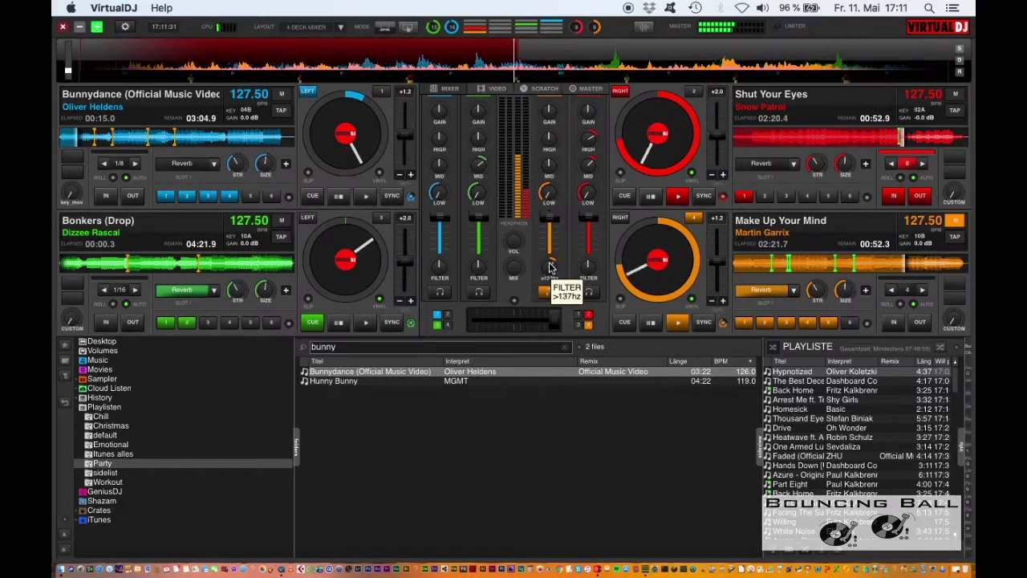
{"action": "right_click", "coordinate": [551, 267]}
{"action": "key", "text": "e"}
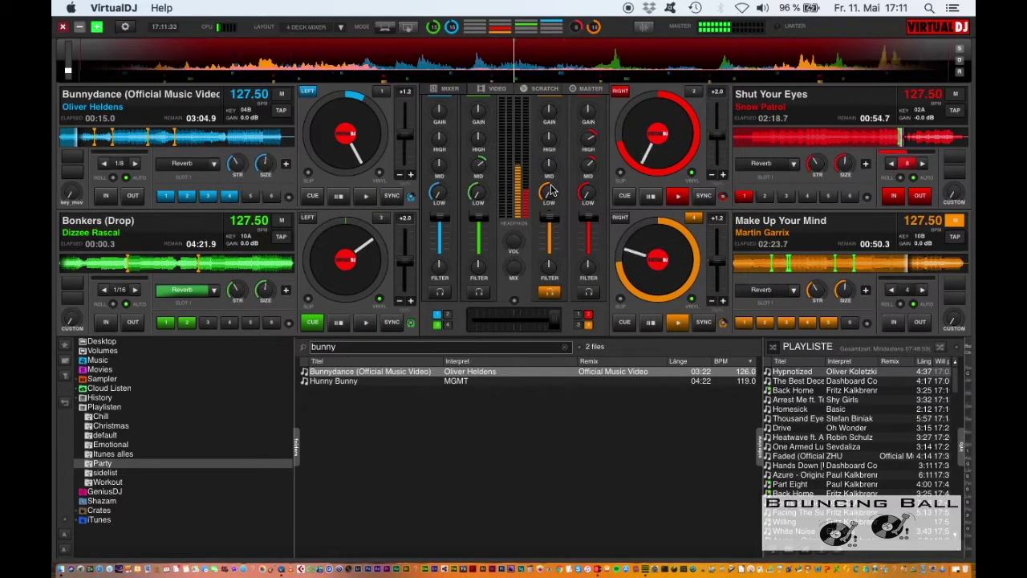
Blend in Bunnydance by moving the crossfader toward deck 1 in stages, through 89%, 80% and 58% to nearly the middle
{"action": "mouse_move", "coordinate": [588, 268]}
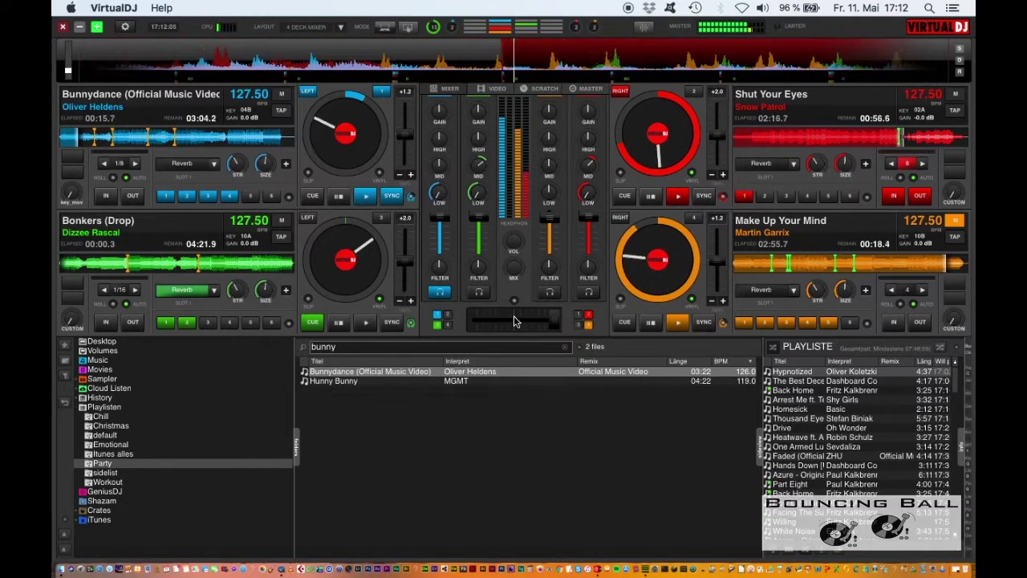
{"action": "scroll", "coordinate": [514, 317], "scroll_direction": "down", "scroll_amount": 3}
{"action": "scroll", "coordinate": [514, 321], "scroll_direction": "down", "scroll_amount": 2}
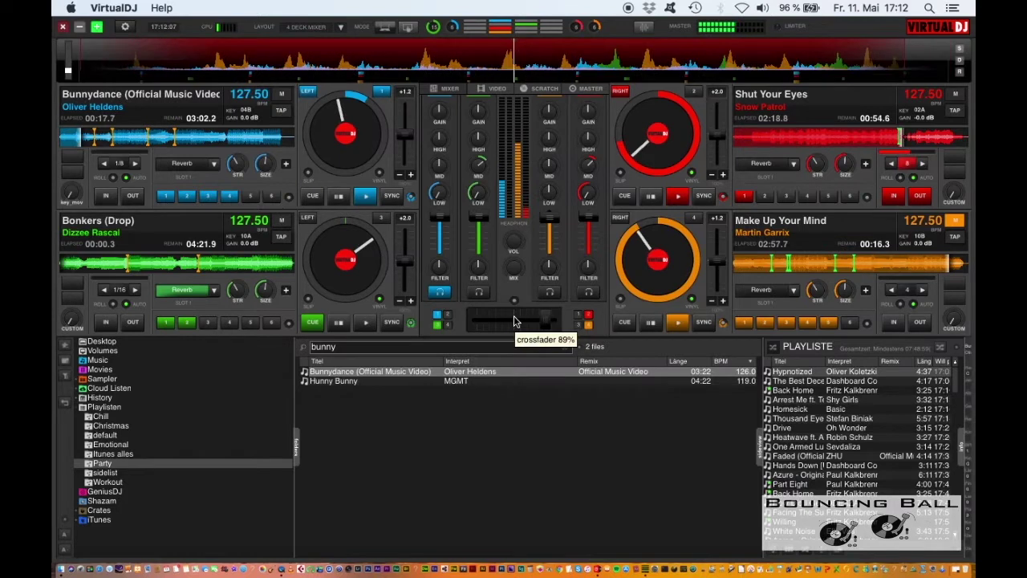
{"action": "scroll", "coordinate": [514, 315], "scroll_direction": "down", "scroll_amount": 1}
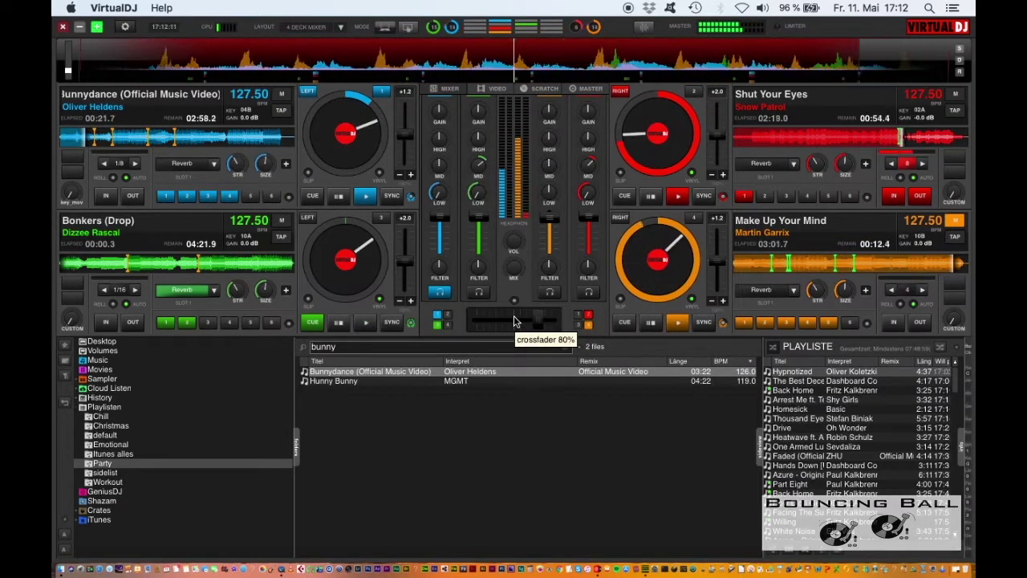
{"action": "scroll", "coordinate": [513, 315], "scroll_direction": "down", "scroll_amount": 1}
{"action": "scroll", "coordinate": [513, 315], "scroll_direction": "down", "scroll_amount": 1}
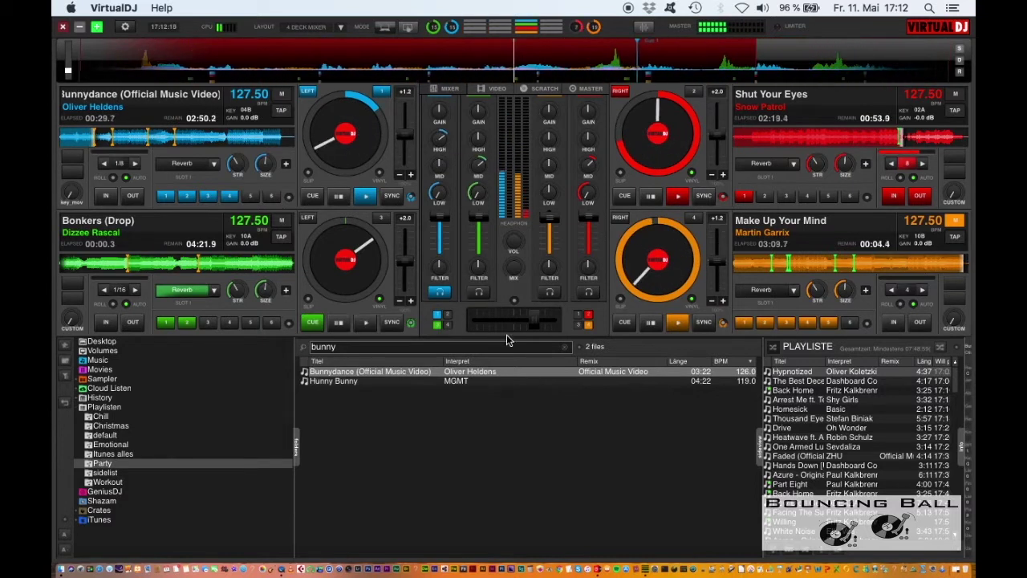
{"action": "scroll", "coordinate": [506, 328], "scroll_direction": "down", "scroll_amount": 3}
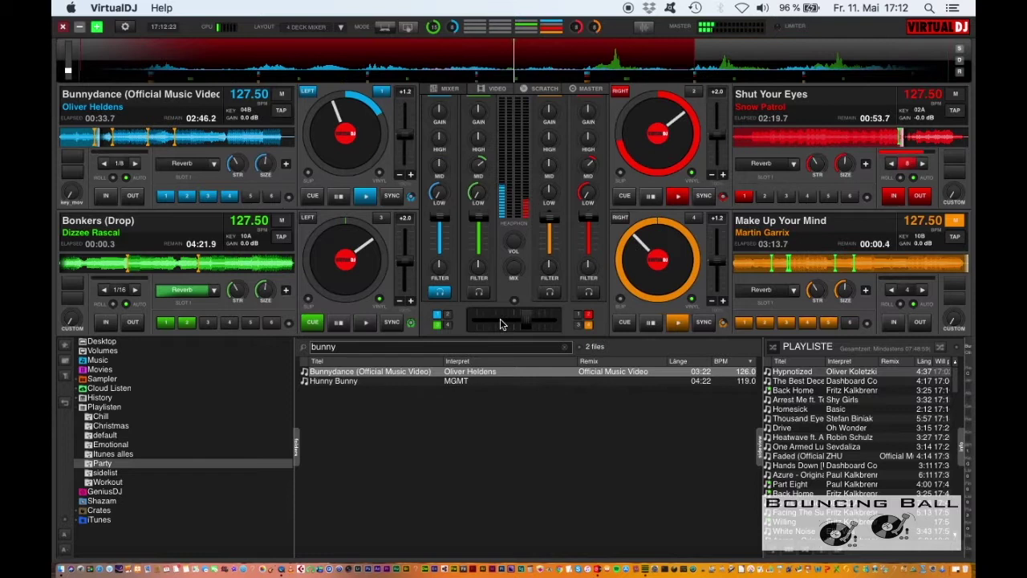
{"action": "scroll", "coordinate": [500, 321], "scroll_direction": "down", "scroll_amount": 4}
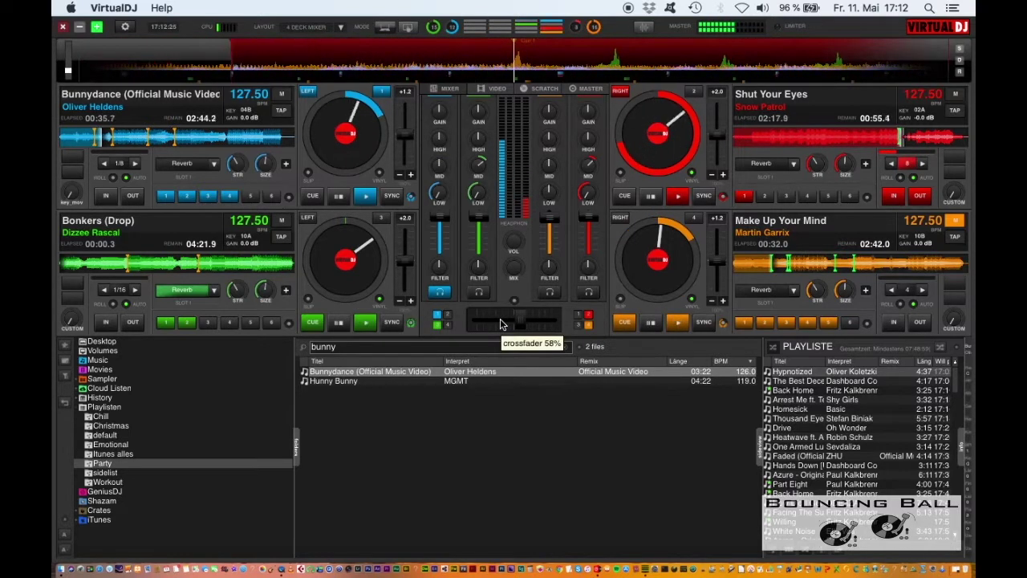
{"action": "scroll", "coordinate": [500, 321], "scroll_direction": "down", "scroll_amount": 3}
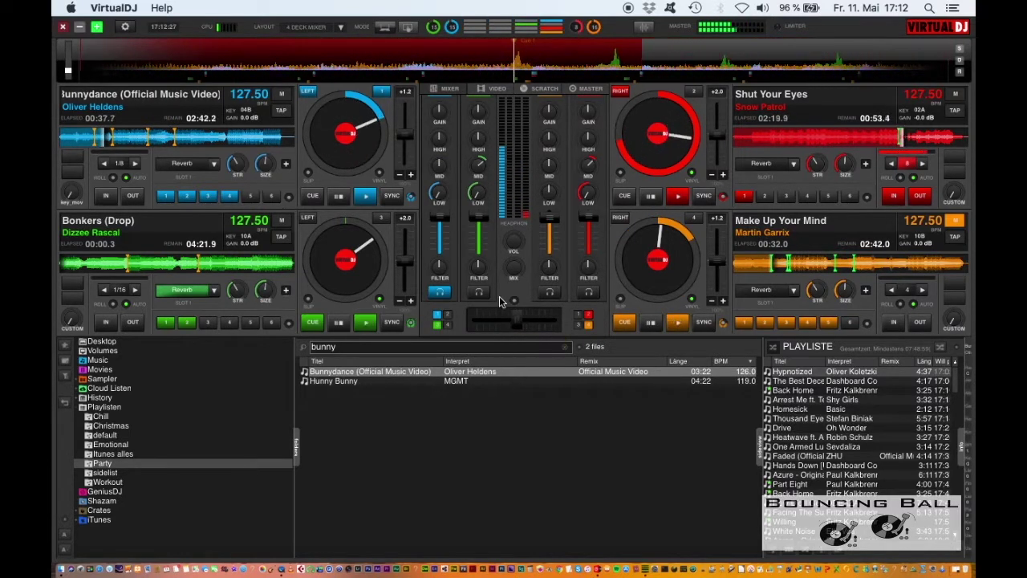
Sweep deck 1's filter through >3.0kHz and >614hz with Reverb, reset the filter and bring its low EQ back to neutral
{"action": "scroll", "coordinate": [441, 265], "scroll_direction": "up", "scroll_amount": 3}
{"action": "scroll", "coordinate": [441, 266], "scroll_direction": "up", "scroll_amount": 5}
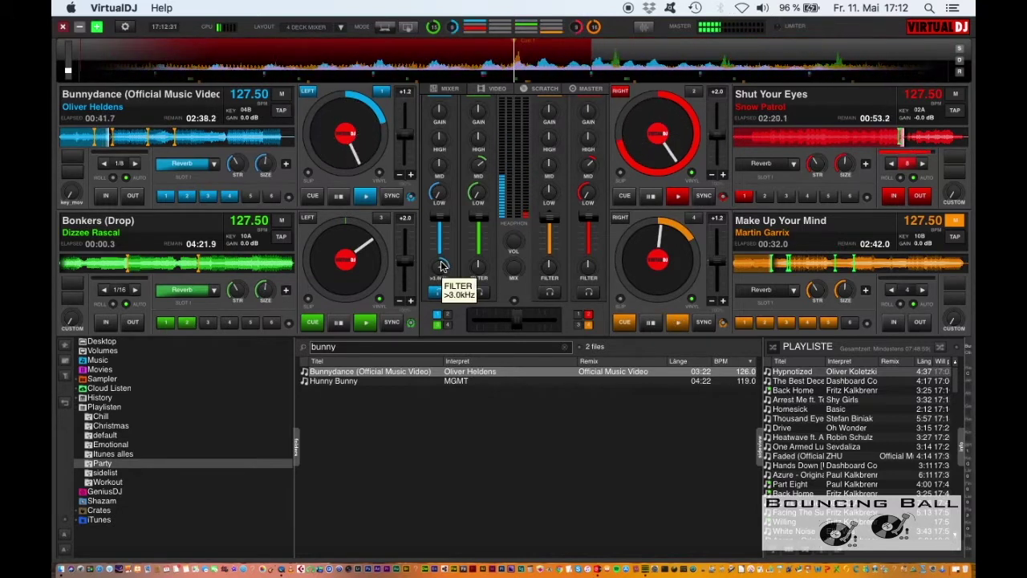
{"action": "scroll", "coordinate": [440, 265], "scroll_direction": "down", "scroll_amount": 5}
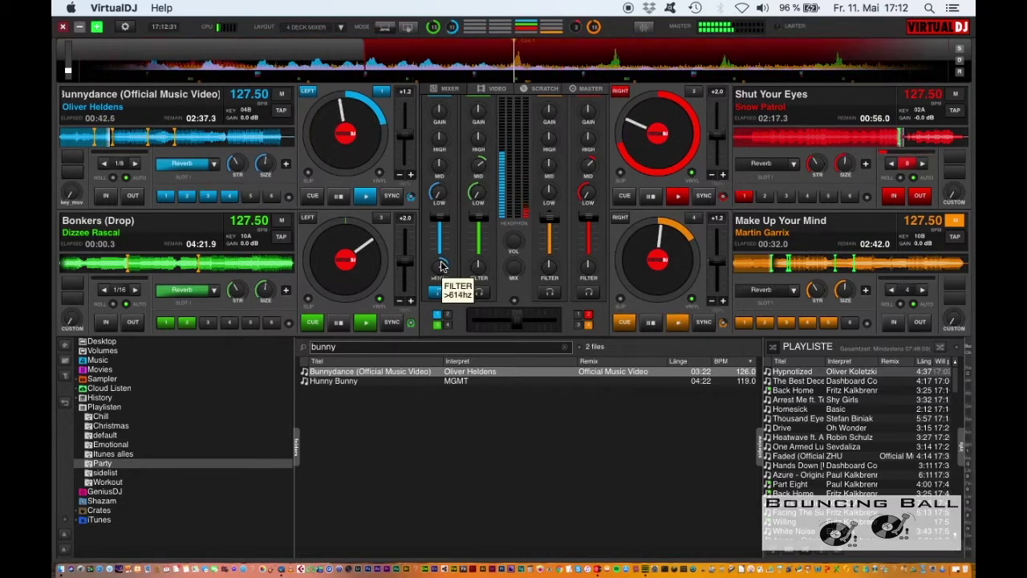
{"action": "double_click", "coordinate": [439, 198]}
Cut the crossfader fully to deck 1 at 0%, then bring it back through 39% and 53% to about 60%
{"action": "scroll", "coordinate": [505, 318], "scroll_direction": "down", "scroll_amount": 5}
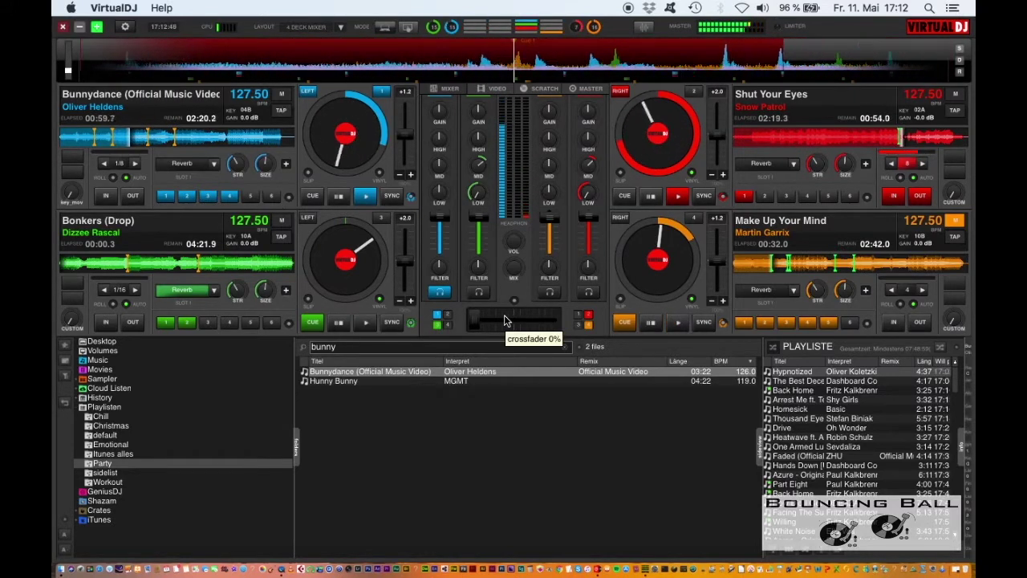
{"action": "left_click", "coordinate": [505, 317]}
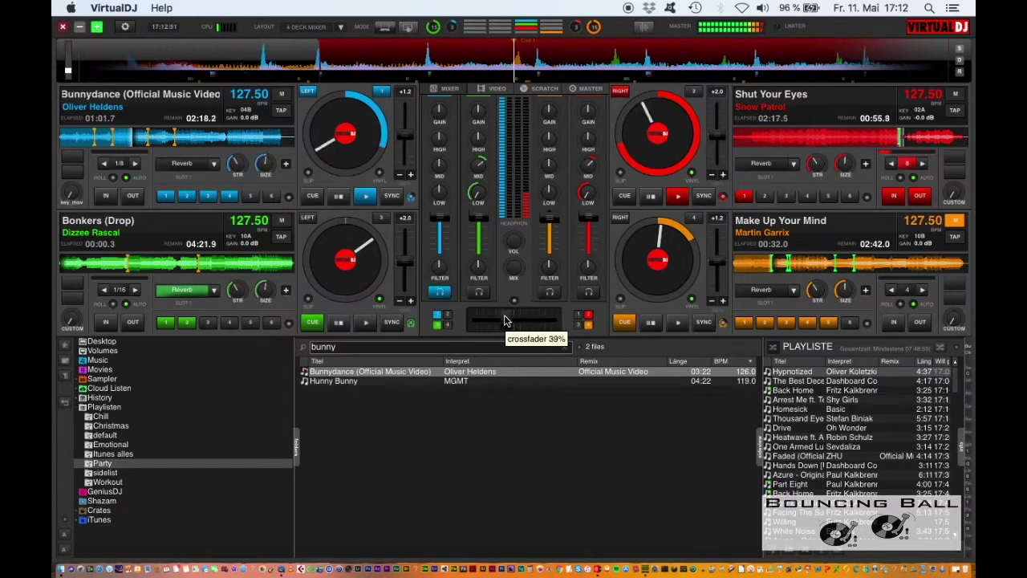
{"action": "scroll", "coordinate": [504, 321], "scroll_direction": "up", "scroll_amount": 5}
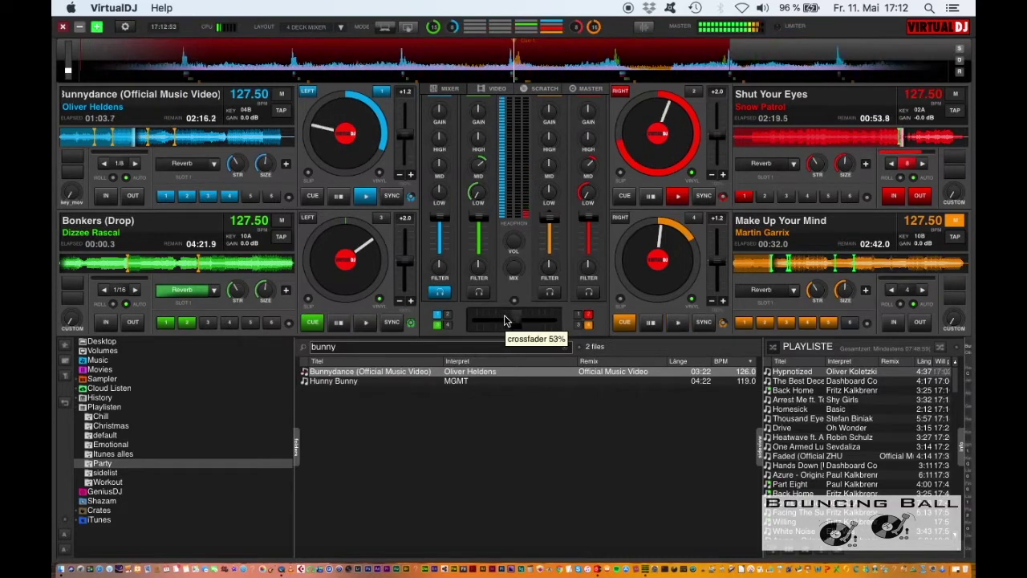
{"action": "scroll", "coordinate": [504, 319], "scroll_direction": "down", "scroll_amount": 1}
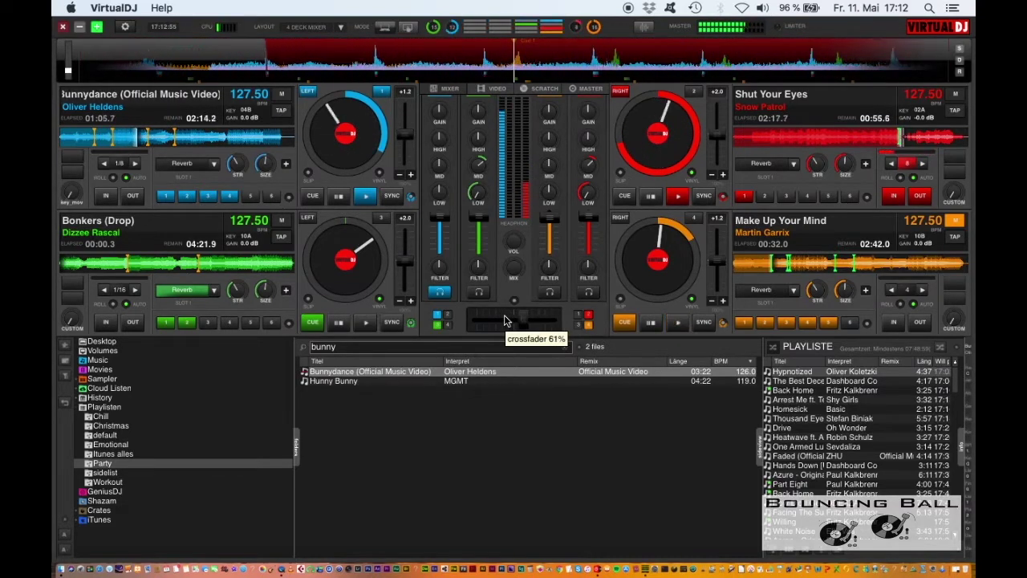
{"action": "scroll", "coordinate": [504, 320], "scroll_direction": "down", "scroll_amount": 1}
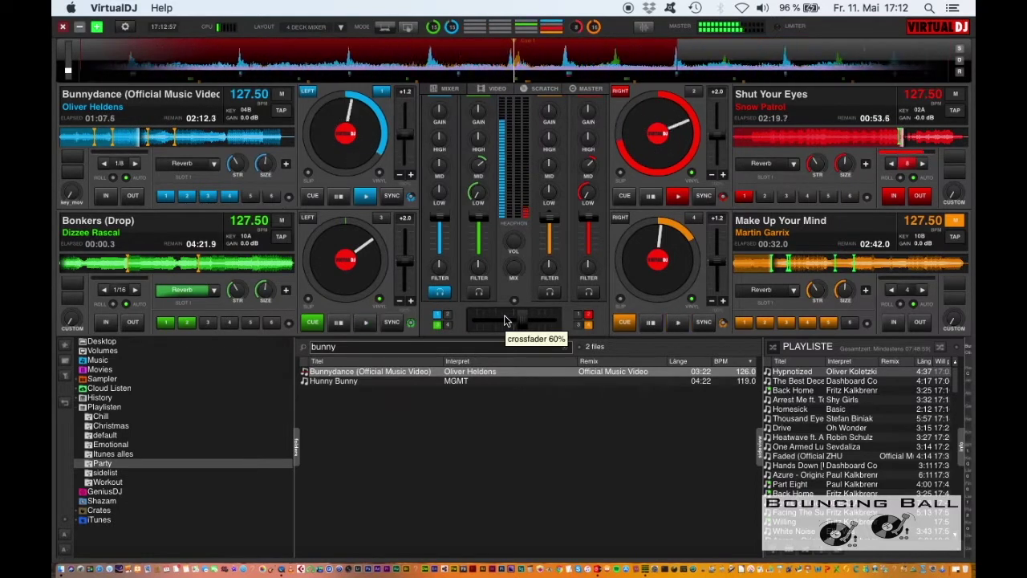
{"action": "scroll", "coordinate": [504, 320], "scroll_direction": "up", "scroll_amount": 1}
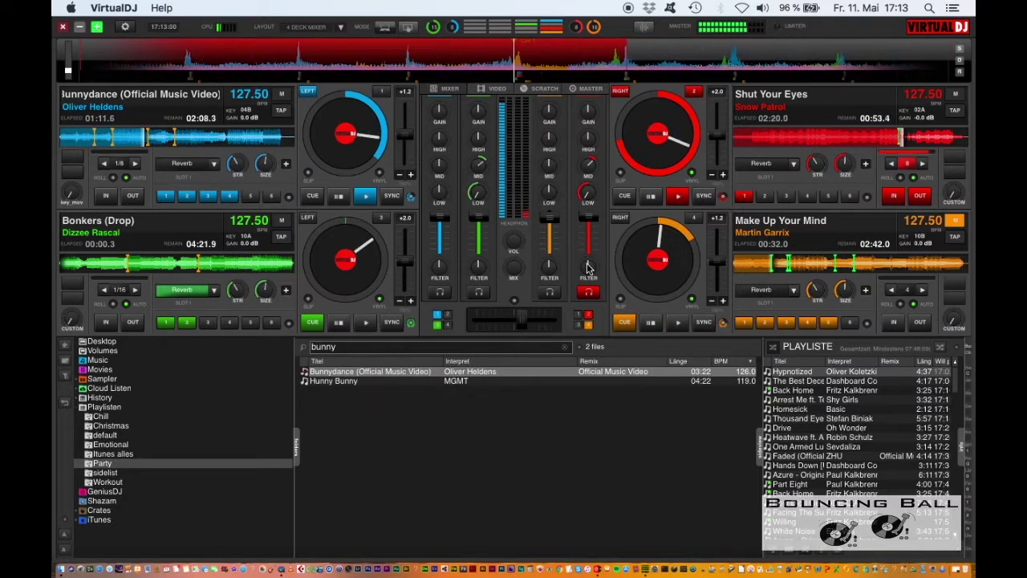
Return deck 2's filter to OFF and move the crossfader fully over to deck 1
{"action": "scroll", "coordinate": [588, 268], "scroll_direction": "up", "scroll_amount": 2}
{"action": "scroll", "coordinate": [588, 268], "scroll_direction": "up", "scroll_amount": 3}
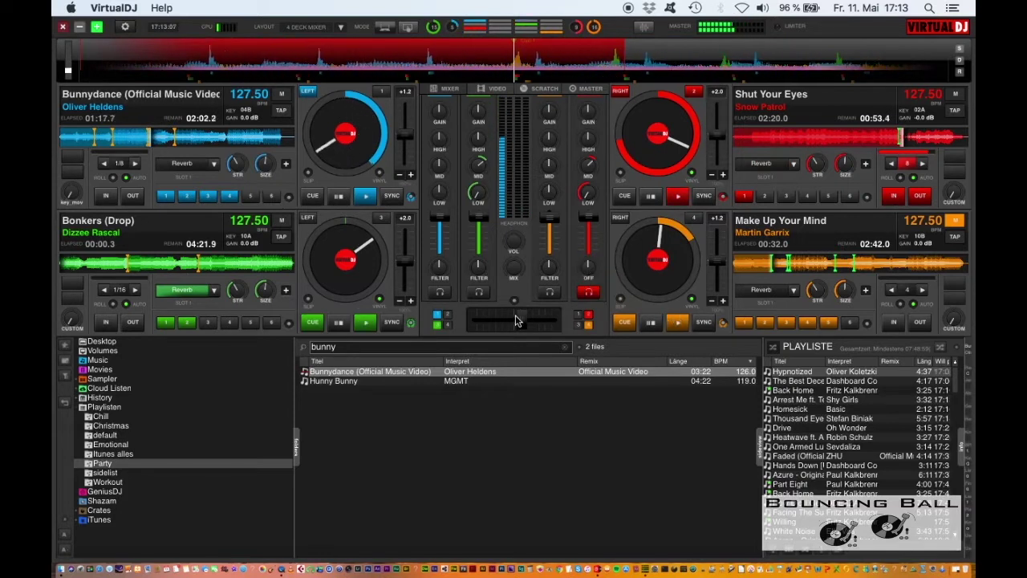
{"action": "scroll", "coordinate": [515, 315], "scroll_direction": "down", "scroll_amount": 3}
{"action": "scroll", "coordinate": [515, 316], "scroll_direction": "down", "scroll_amount": 5}
Search the library for "bouncy" and load Bouncybob onto deck 2, positioned at about 16.5 seconds
{"action": "left_click", "coordinate": [480, 346]}
{"action": "left_click", "coordinate": [480, 346]}
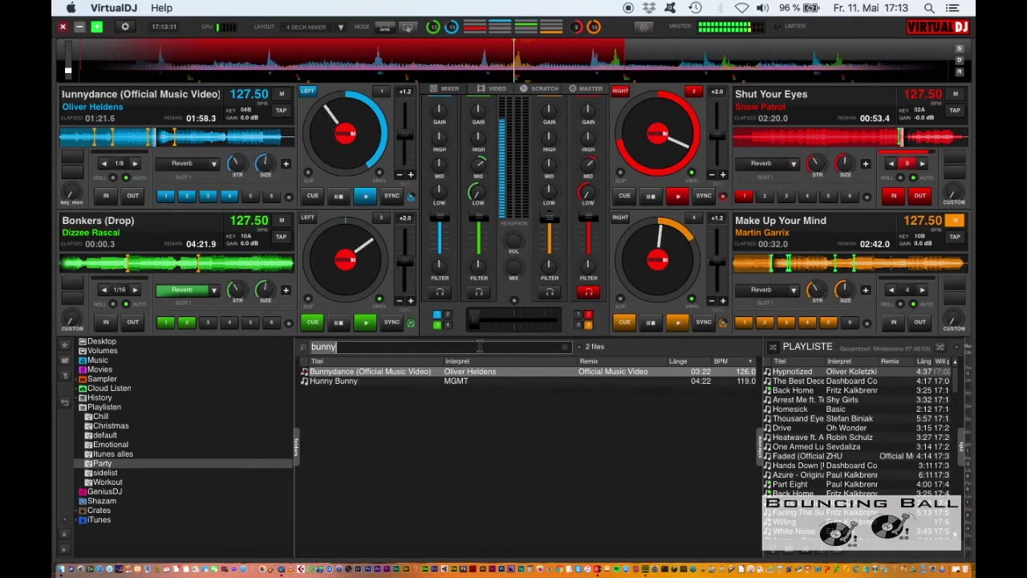
{"action": "key", "text": "BackSpace"}
{"action": "key", "text": "BackSpace"}
{"action": "key", "text": "BackSpace"}
{"action": "key", "text": "BackSpace"}
{"action": "key", "text": "BackSpace"}
{"action": "type", "text": "bouncy"}
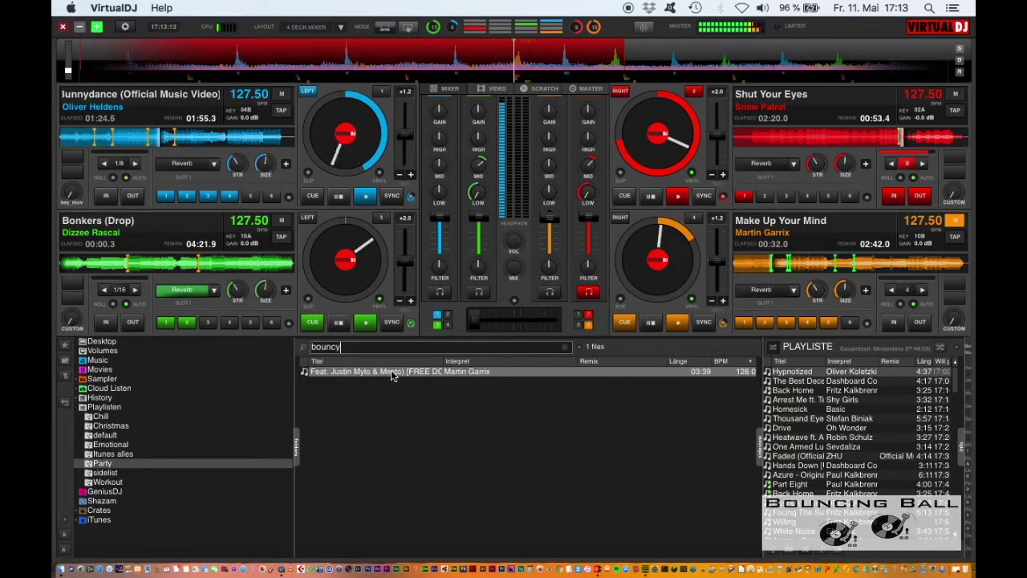
{"action": "left_click_drag", "start_coordinate": [392, 375], "coordinate": [730, 165]}
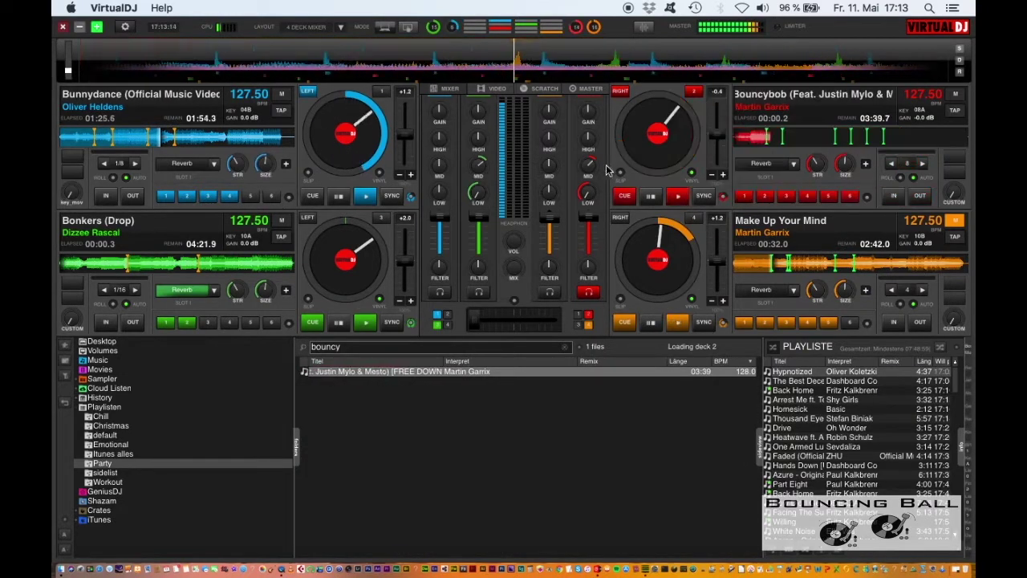
{"action": "left_click", "coordinate": [750, 142]}
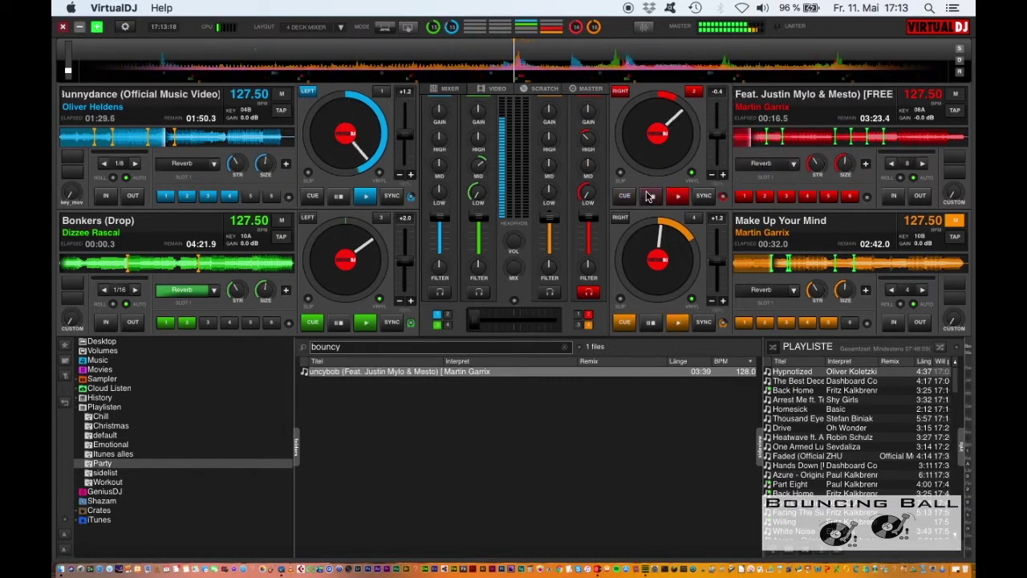
Search the library for "save a li" and load Save A Little Love onto deck 4
{"action": "left_click", "coordinate": [506, 347]}
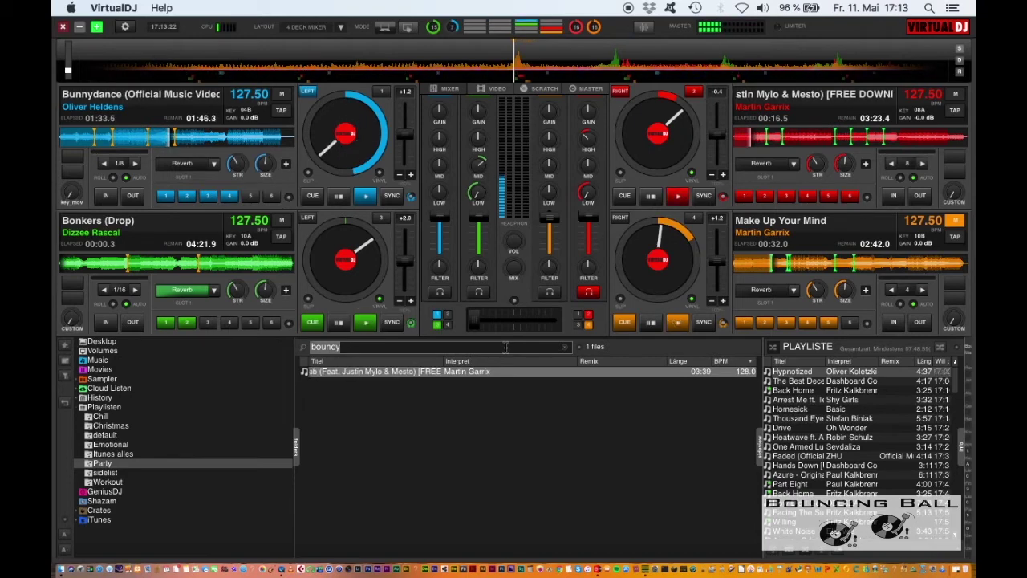
{"action": "type", "text": "save a l"}
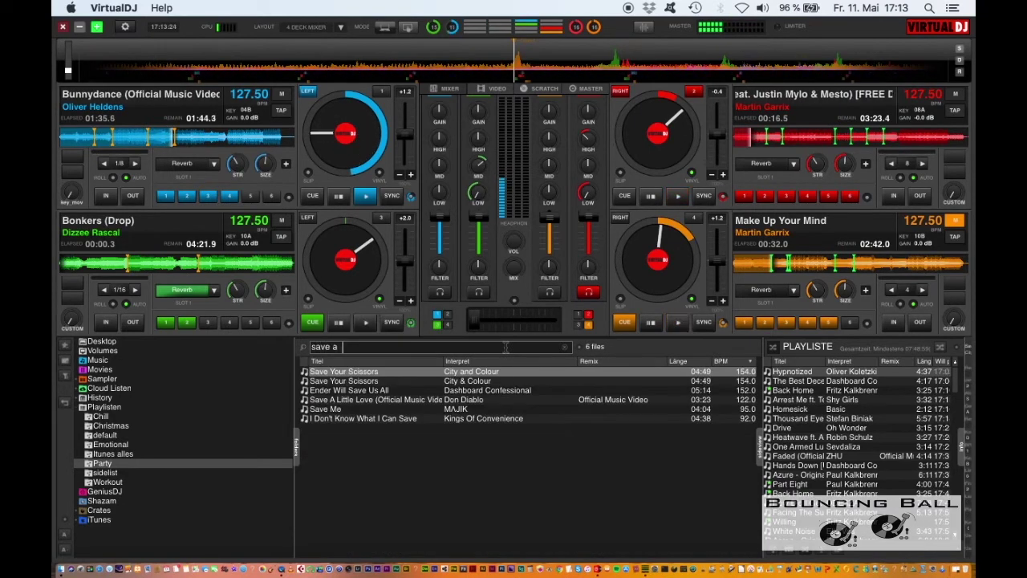
{"action": "type", "text": "i"}
{"action": "left_click_drag", "start_coordinate": [481, 372], "coordinate": [650, 257]}
Raise deck 4's mid EQ slightly, cut its low EQ, and pull down its level and filter
{"action": "left_click_drag", "start_coordinate": [549, 166], "coordinate": [550, 161]}
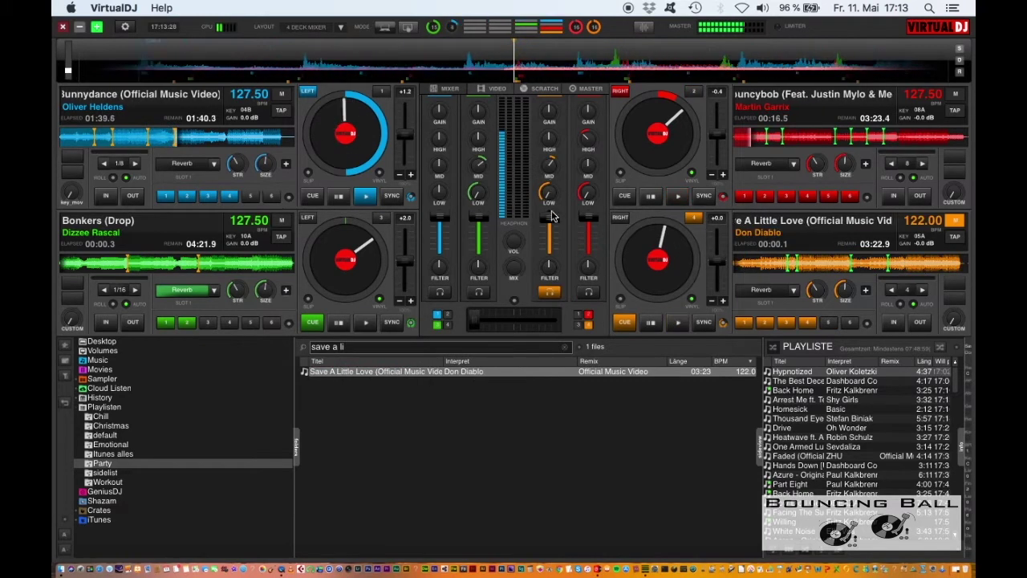
{"action": "left_click_drag", "start_coordinate": [549, 218], "coordinate": [548, 235]}
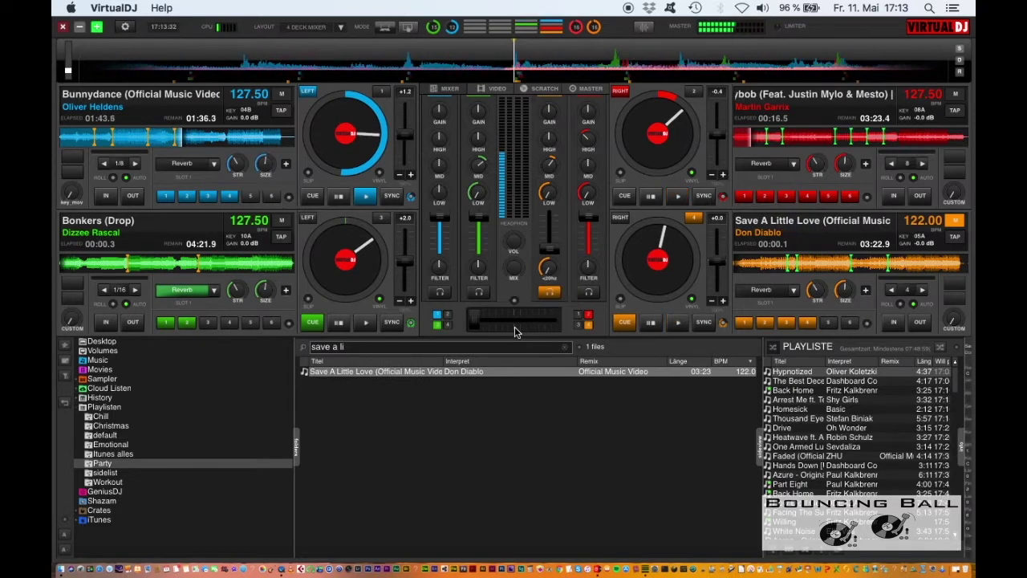
Make deck 1 the master deck and sync deck 4 to 127.50 BPM, stopping it at about 1.5 seconds
{"action": "left_click", "coordinate": [281, 95]}
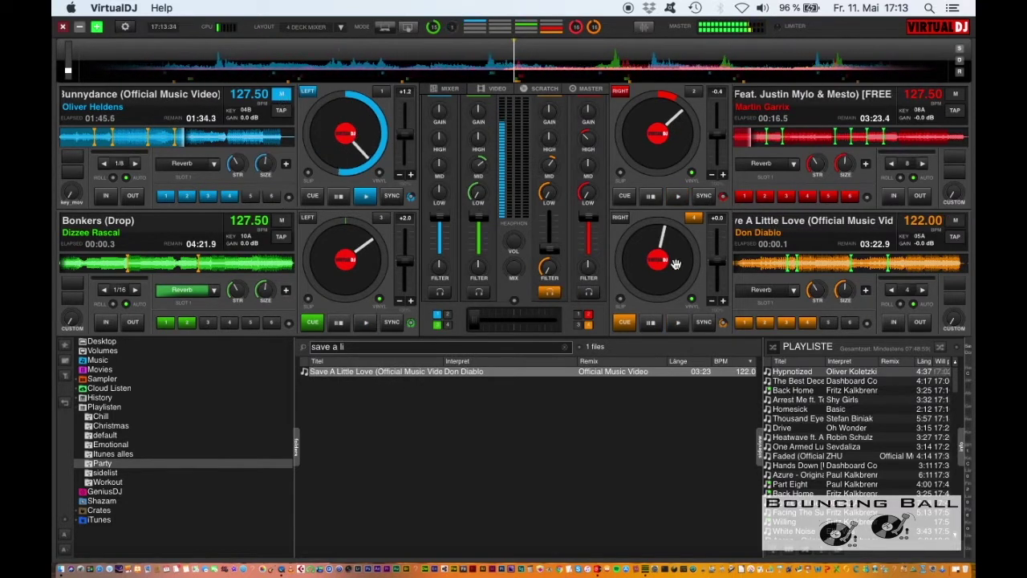
{"action": "key", "text": "space"}
{"action": "key", "text": "space"}
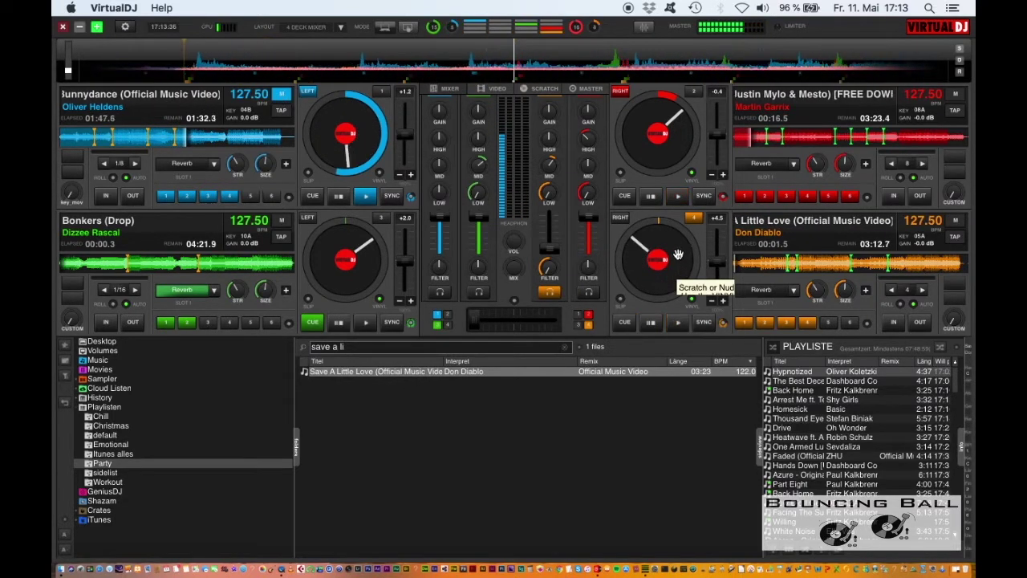
Play Bouncybob briefly on deck 2, turn its filter fully down to <20hz, and pause the deck
{"action": "left_click", "coordinate": [698, 182]}
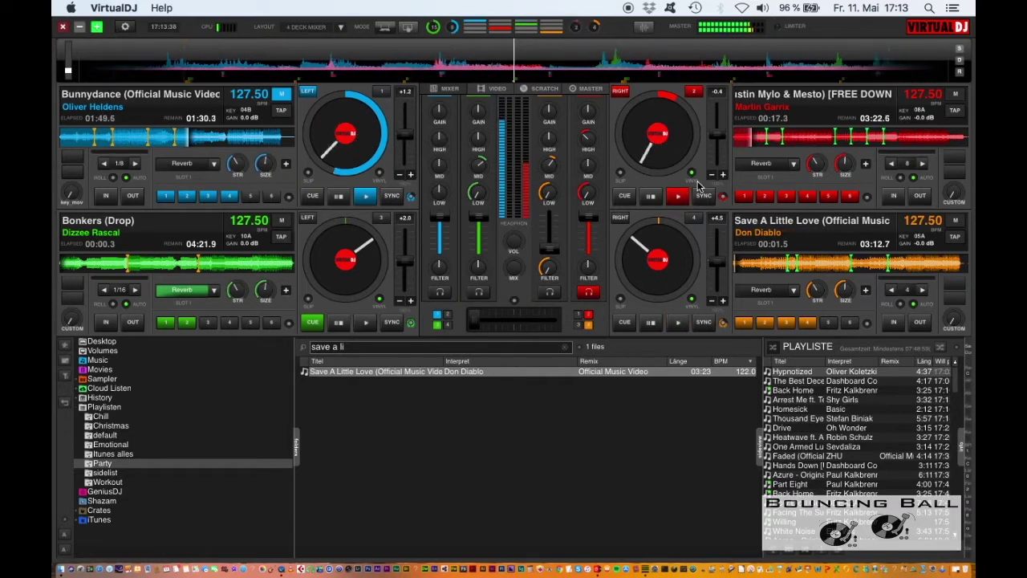
{"action": "scroll", "coordinate": [584, 271], "scroll_direction": "down", "scroll_amount": 5}
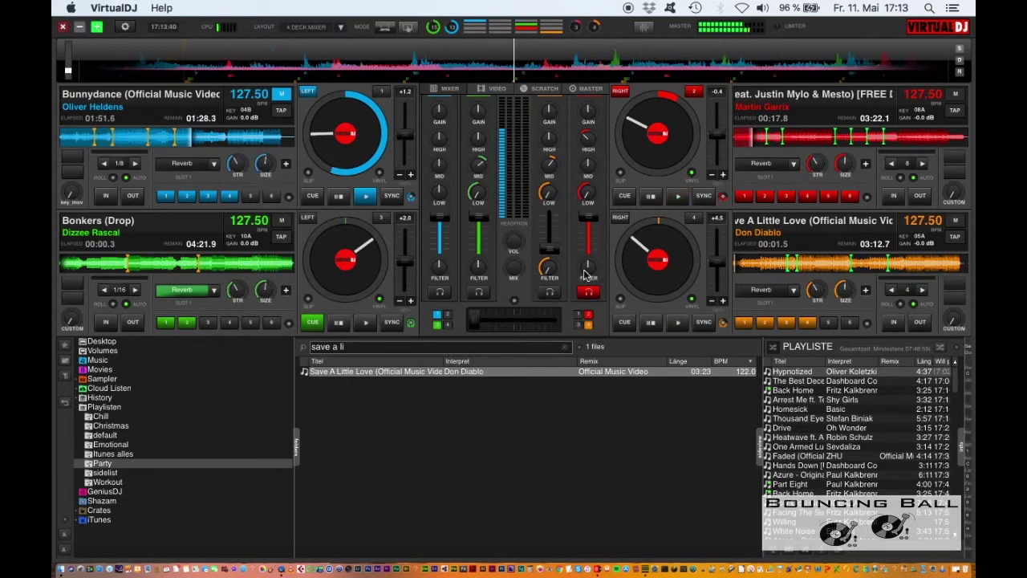
{"action": "key", "text": "space"}
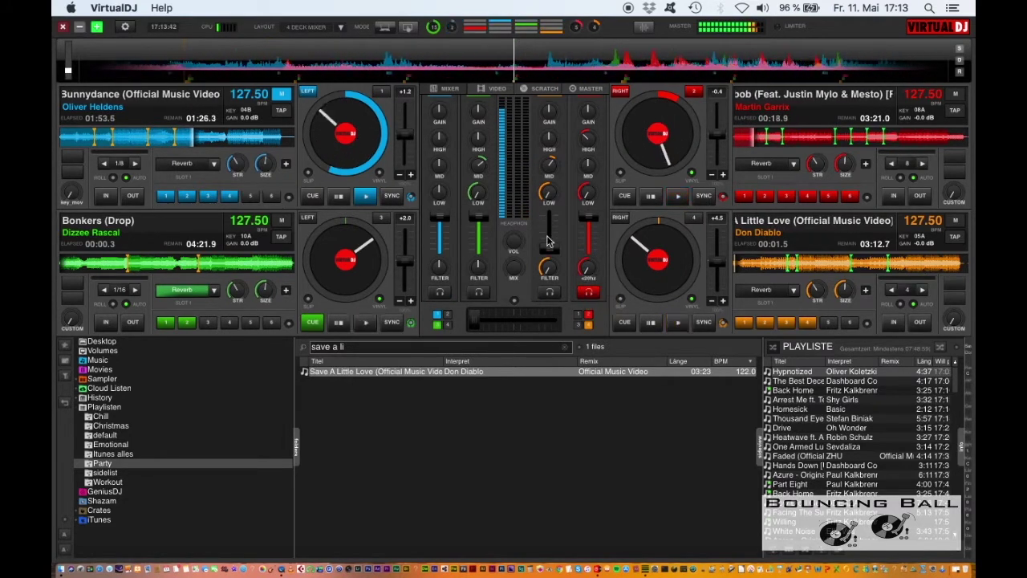
Raise deck 4's level fully, select deck 1 and lower its low EQ through 23%
{"action": "key", "text": "Tab"}
{"action": "key", "text": "Tab"}
{"action": "key", "text": "Tab"}
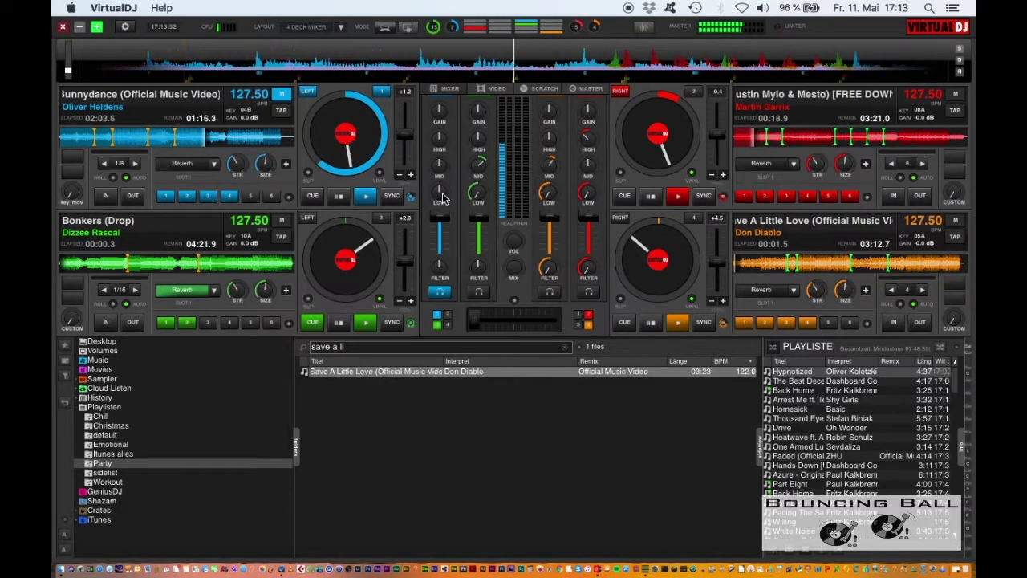
{"action": "scroll", "coordinate": [440, 197], "scroll_direction": "down", "scroll_amount": 3}
{"action": "scroll", "coordinate": [440, 199], "scroll_direction": "down", "scroll_amount": 4}
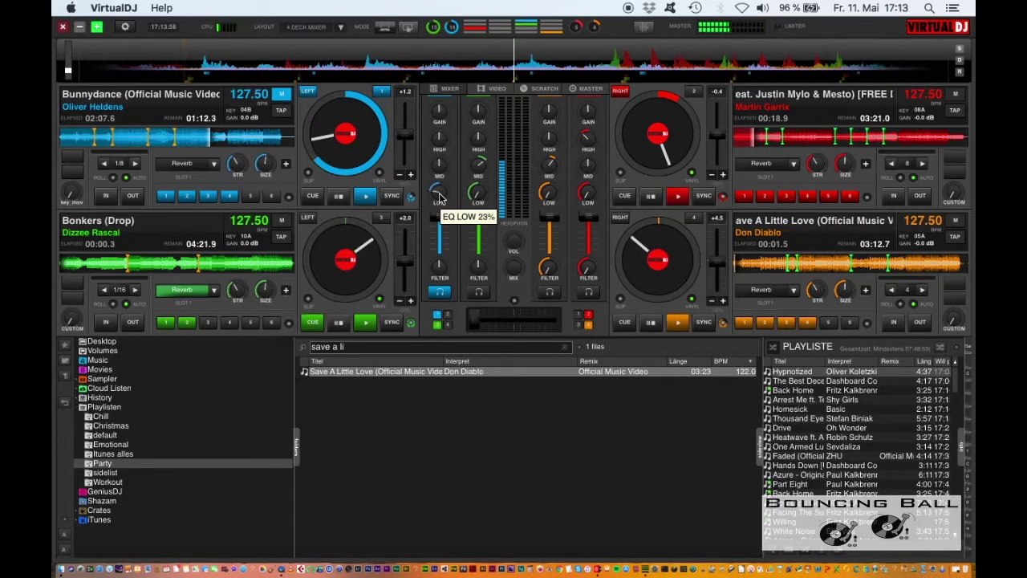
Sweep deck 1's filter to >2.5kHz with Reverb, then reset the filter and low EQ and turn Reverb off
{"action": "mouse_move", "coordinate": [437, 218]}
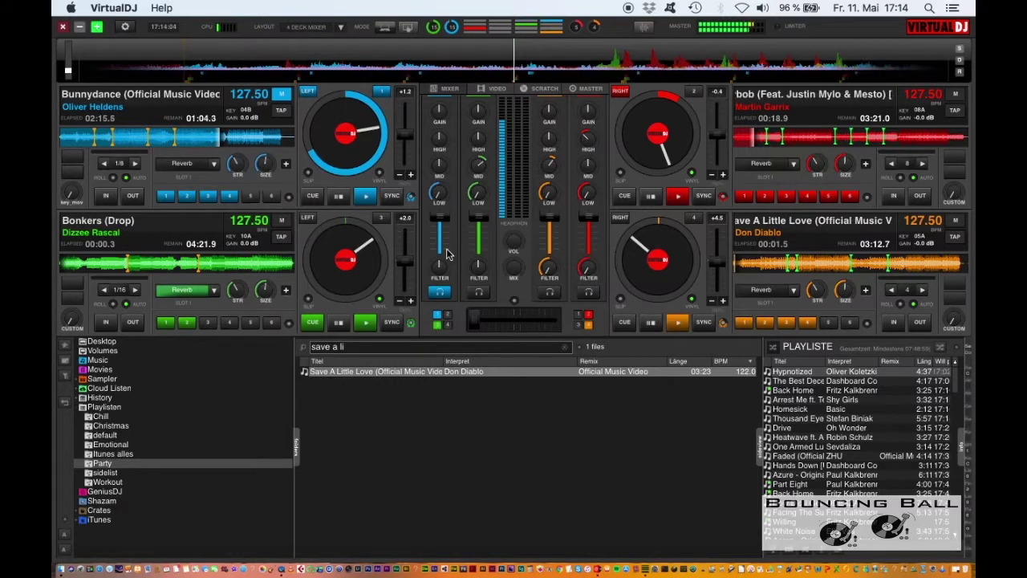
{"action": "mouse_move", "coordinate": [439, 269]}
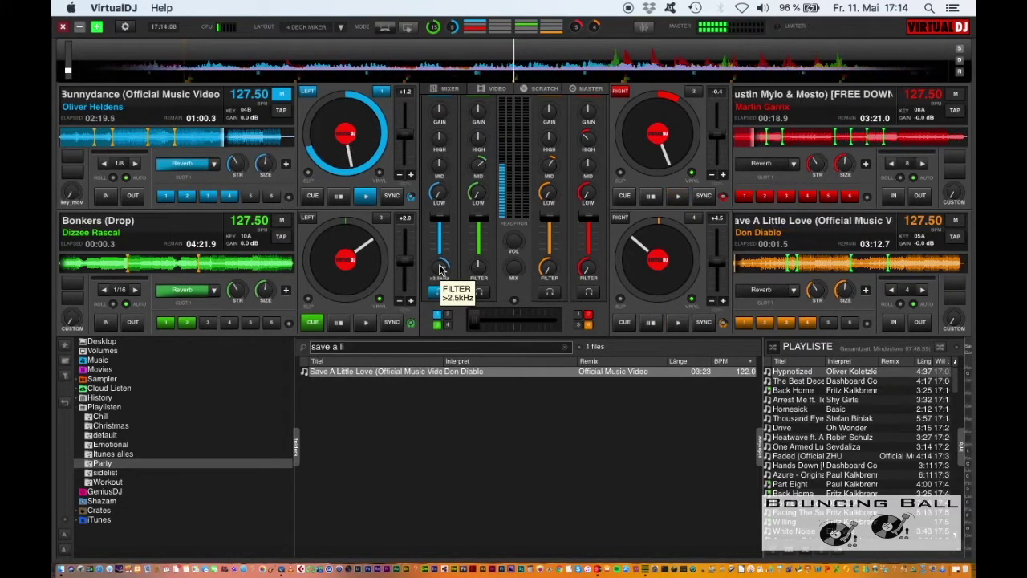
{"action": "double_click", "coordinate": [439, 269]}
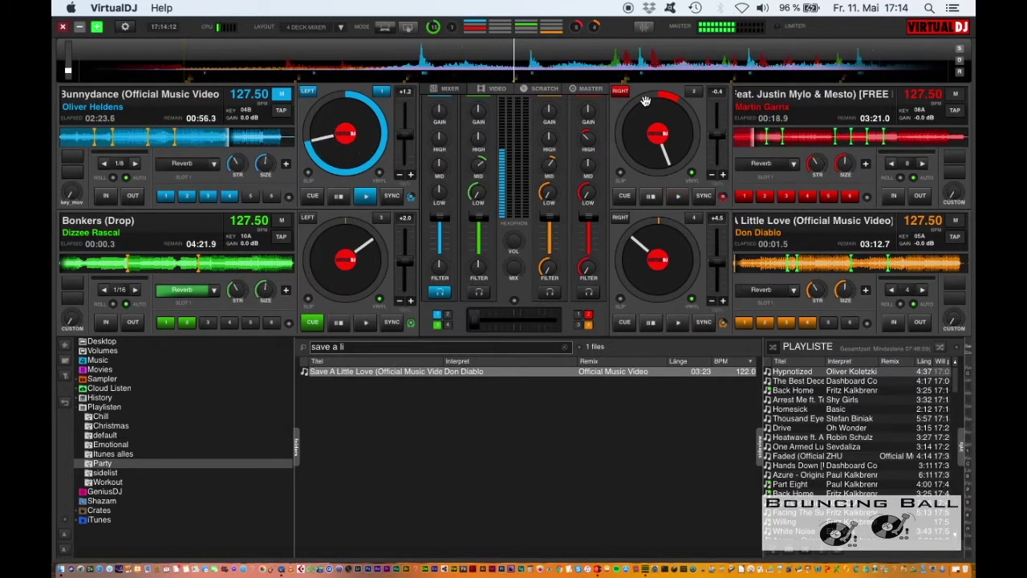
Set deck 2's high EQ to about 29%, lower its mid EQ and start Bouncybob in sync
{"action": "left_click_drag", "start_coordinate": [587, 143], "coordinate": [589, 138]}
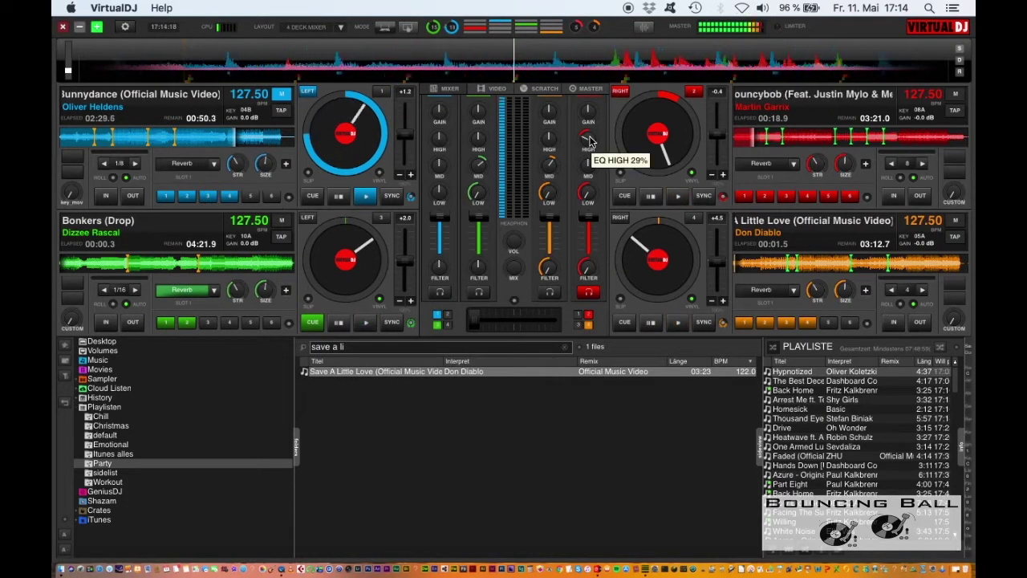
{"action": "left_click_drag", "start_coordinate": [588, 162], "coordinate": [590, 166]}
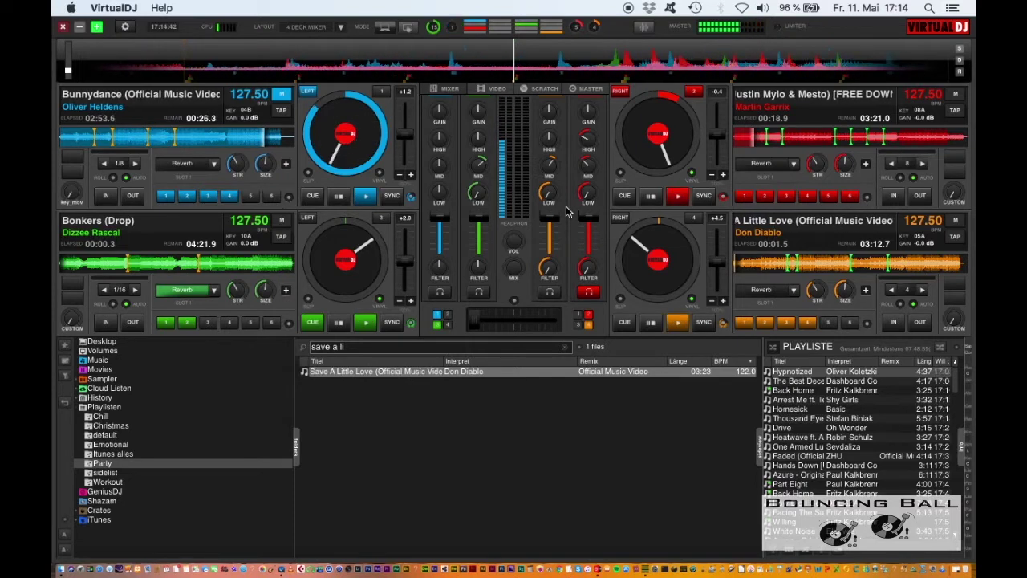
{"action": "key", "text": "space"}
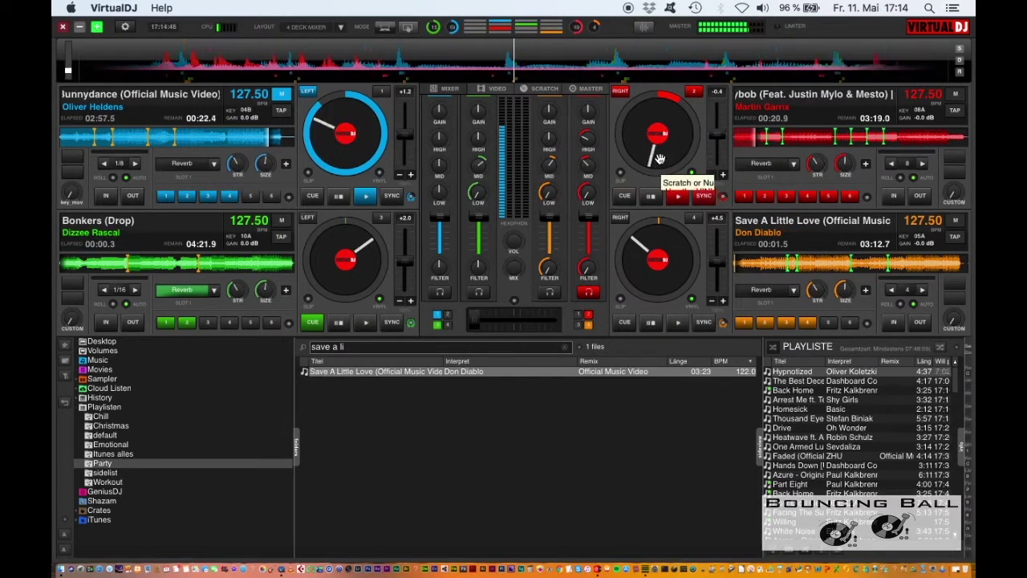
Open and reset deck 2's filter, then blend in Bouncybob by moving the crossfader through 15%, 21% and 28% to nearly the middle
{"action": "right_click", "coordinate": [589, 266]}
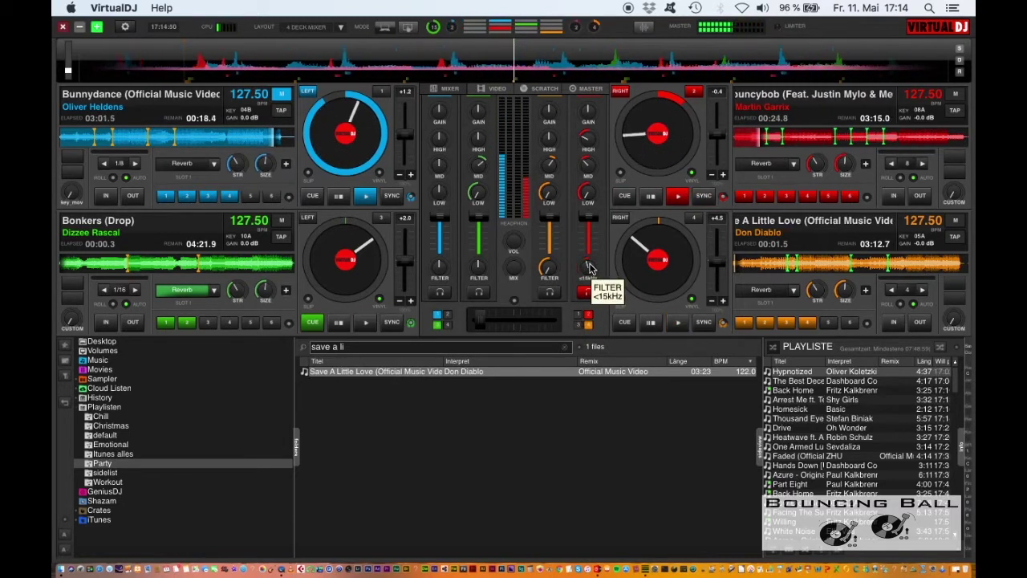
{"action": "scroll", "coordinate": [544, 320], "scroll_direction": "up", "scroll_amount": 5}
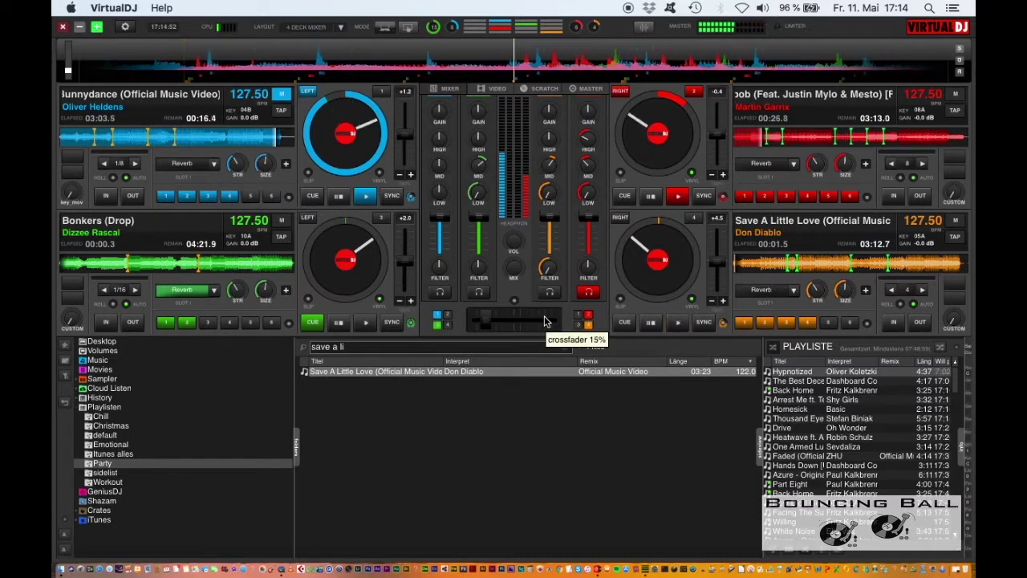
{"action": "scroll", "coordinate": [544, 320], "scroll_direction": "up", "scroll_amount": 1}
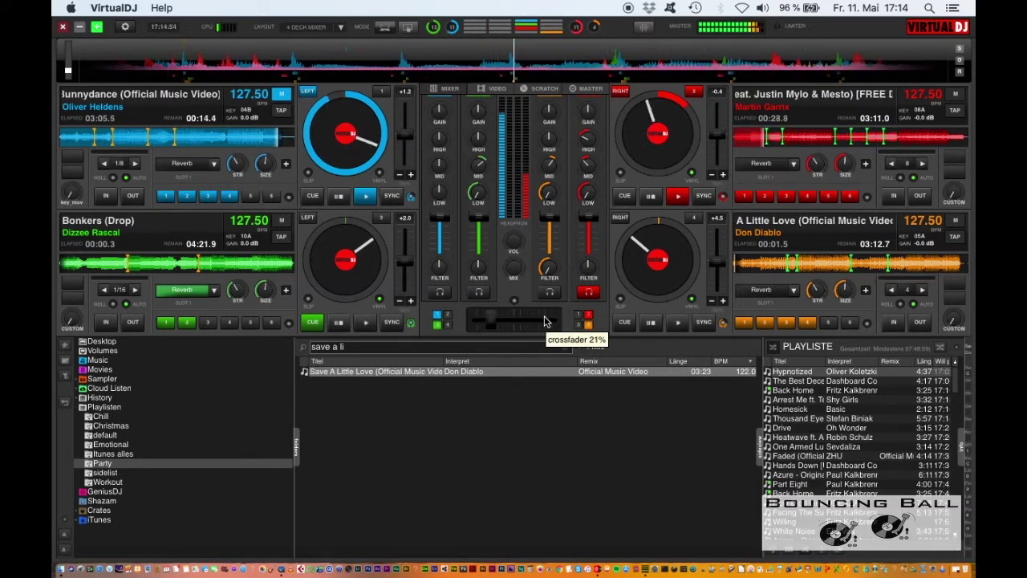
{"action": "scroll", "coordinate": [544, 319], "scroll_direction": "up", "scroll_amount": 4}
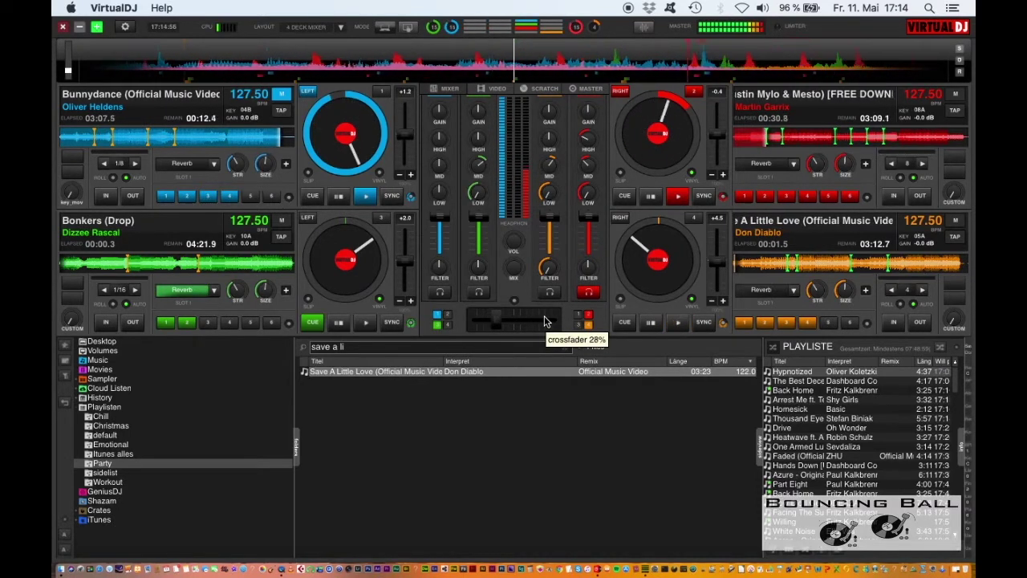
{"action": "scroll", "coordinate": [544, 319], "scroll_direction": "up", "scroll_amount": 1}
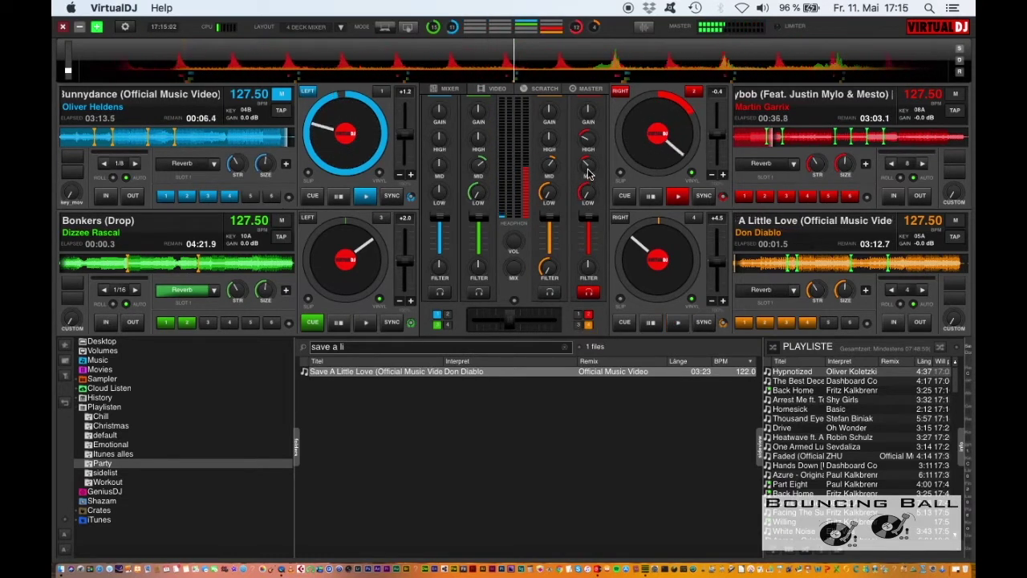
Restore deck 2's mid, high and low EQ to neutral and move the crossfader to 100% for Bouncybob
{"action": "scroll", "coordinate": [588, 171], "scroll_direction": "up", "scroll_amount": 1}
{"action": "scroll", "coordinate": [587, 140], "scroll_direction": "up", "scroll_amount": 5}
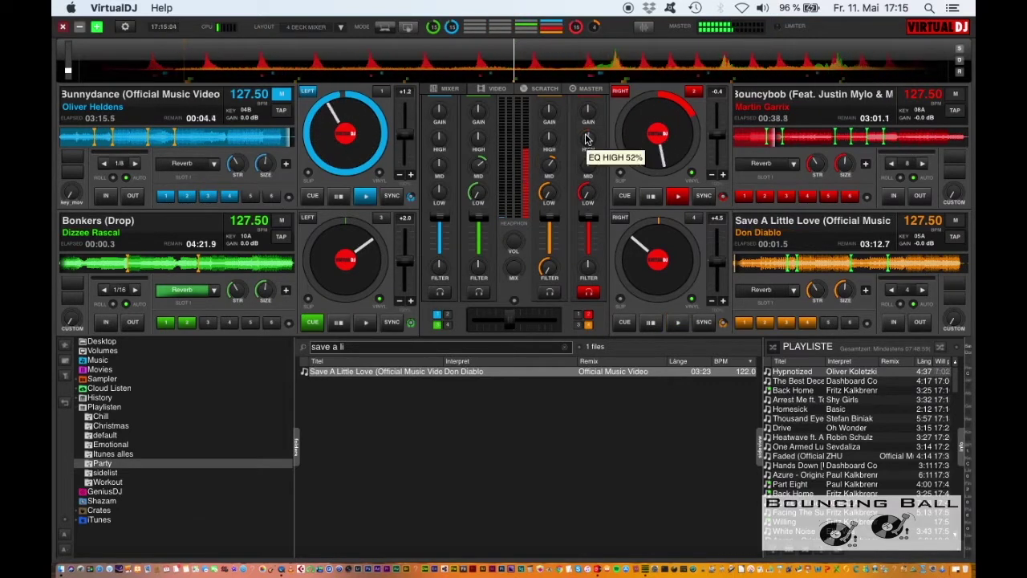
{"action": "left_click_drag", "start_coordinate": [509, 318], "coordinate": [540, 323]}
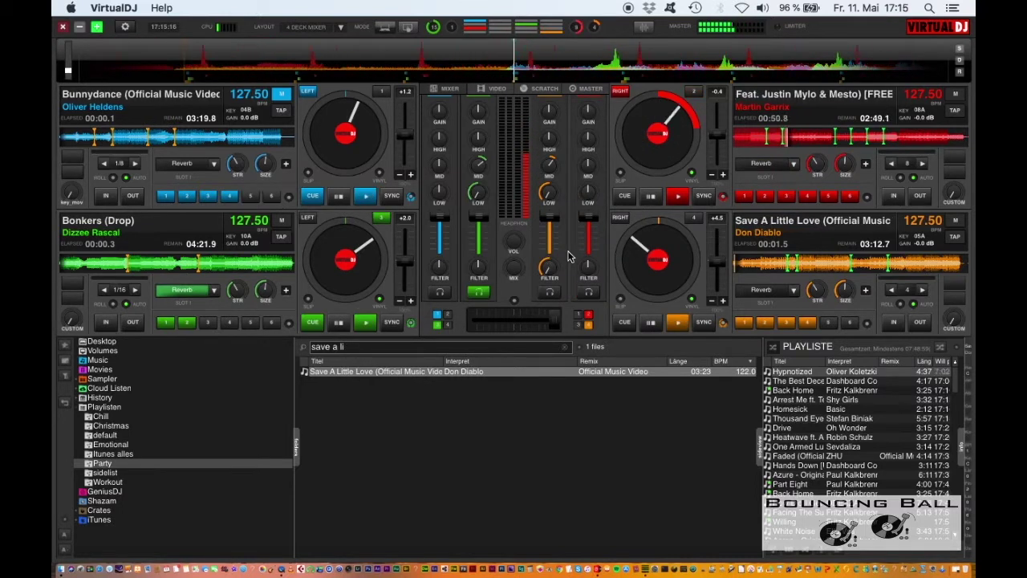
Select deck 4, play Save A Little Love from its cue after the first half, reset its filter and set its level to about 85%
{"action": "left_click", "coordinate": [548, 291]}
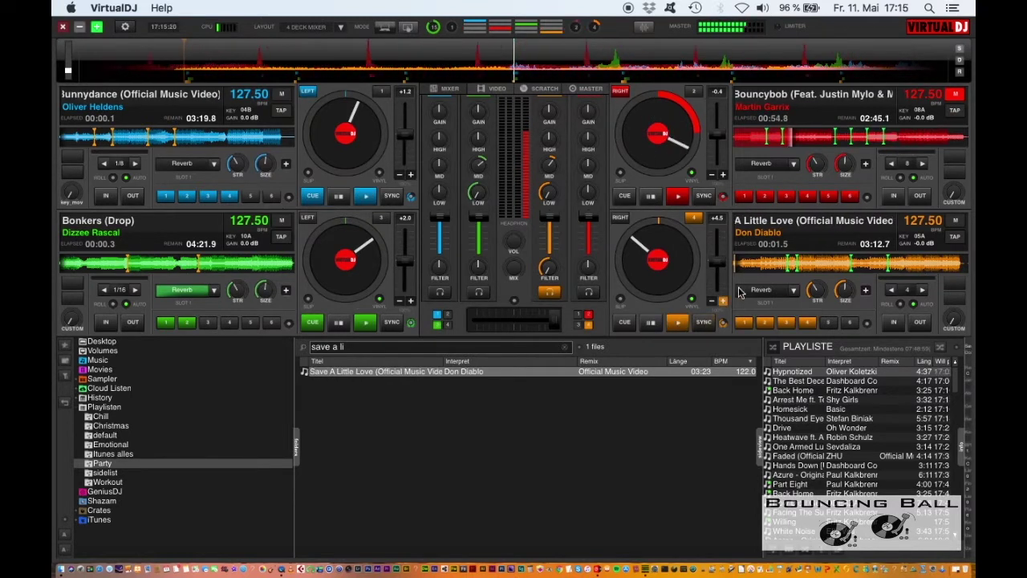
{"action": "left_click", "coordinate": [851, 262]}
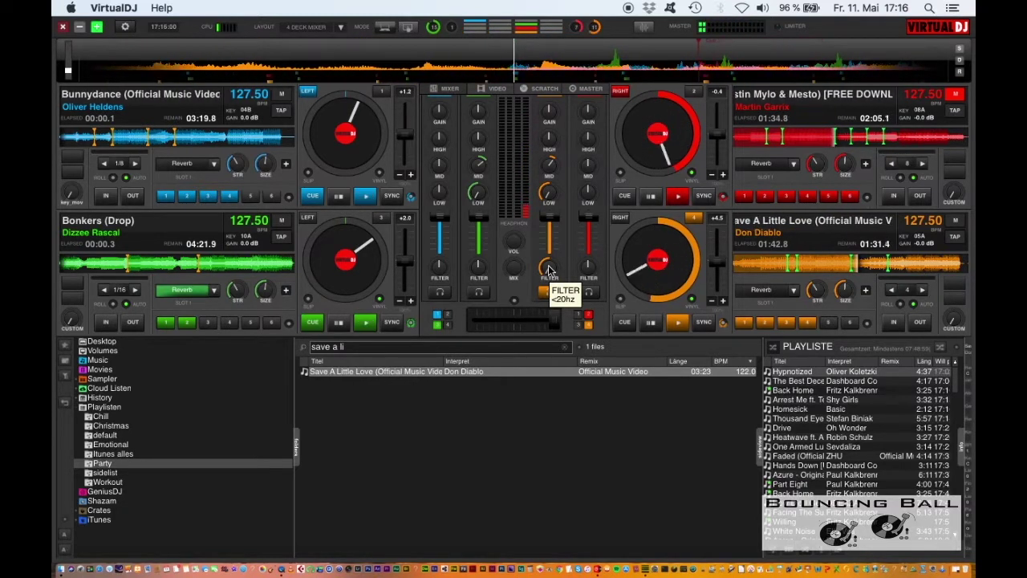
{"action": "scroll", "coordinate": [549, 269], "scroll_direction": "up", "scroll_amount": 10}
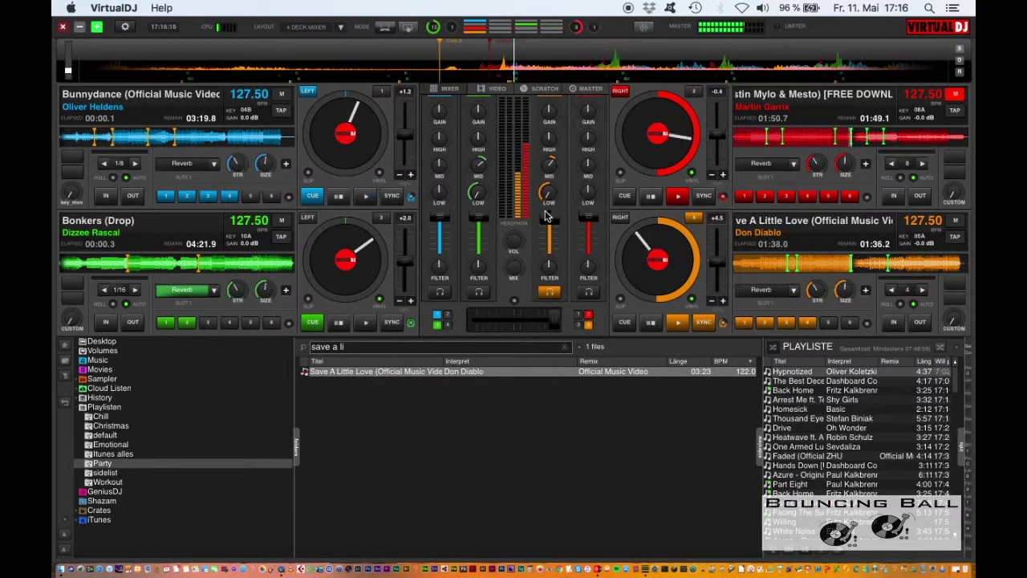
{"action": "mouse_move", "coordinate": [547, 223]}
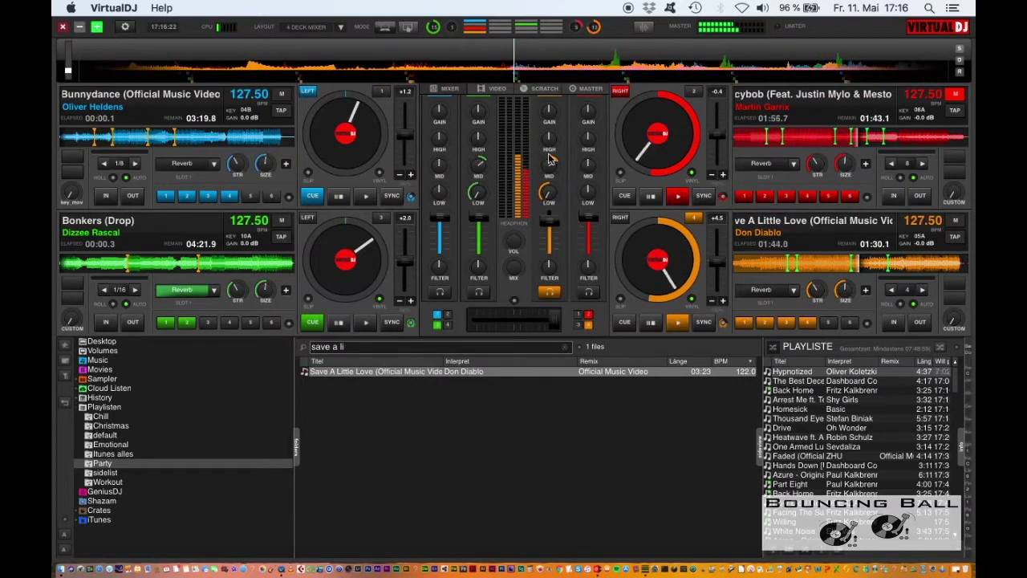
{"action": "mouse_move", "coordinate": [549, 147]}
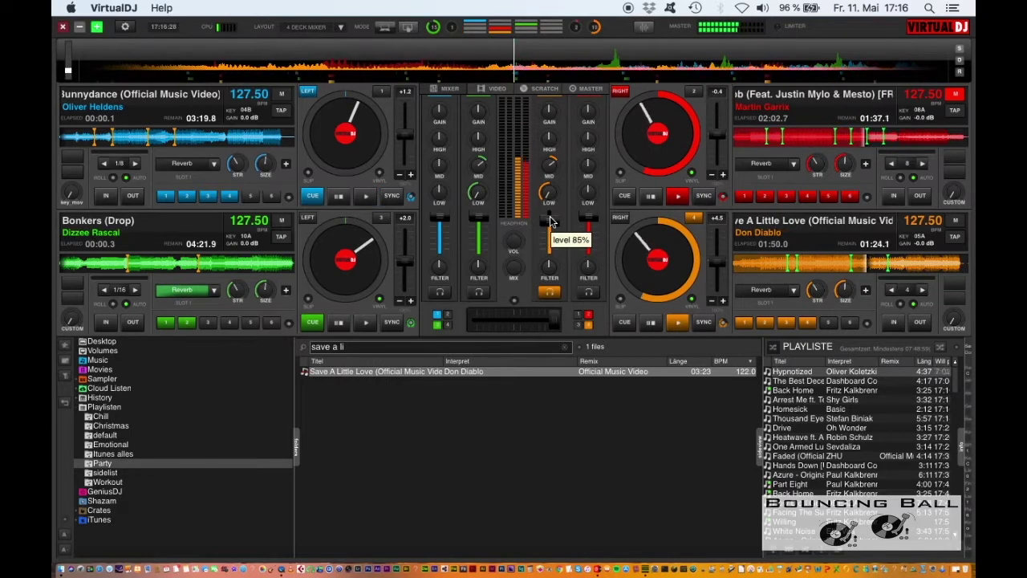
Dip deck 2's high EQ to about 32% and restore it, then set deck 4's level to 87% and reset its mid EQ
{"action": "left_click_drag", "start_coordinate": [588, 138], "coordinate": [586, 154]}
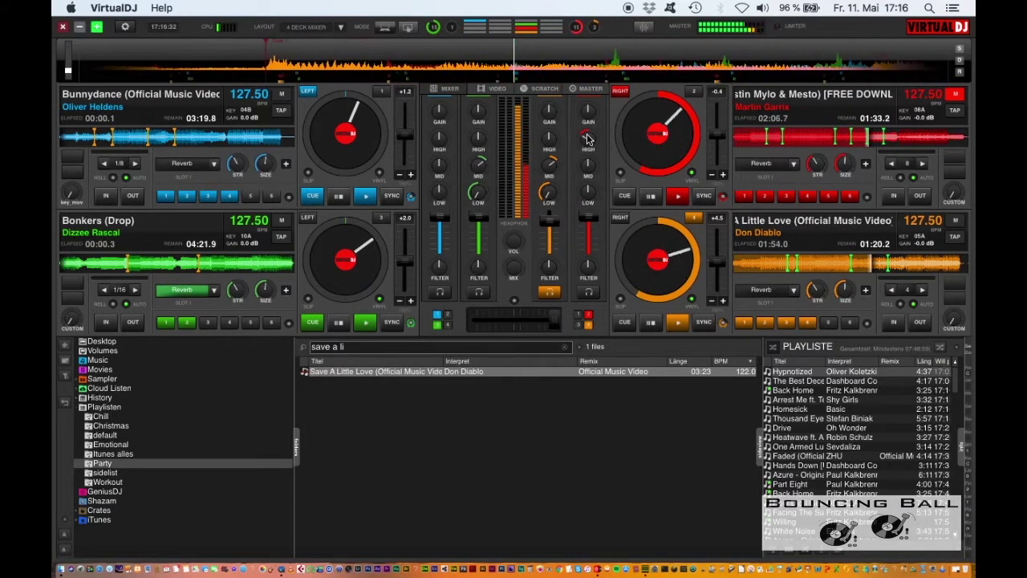
{"action": "mouse_move", "coordinate": [587, 135]}
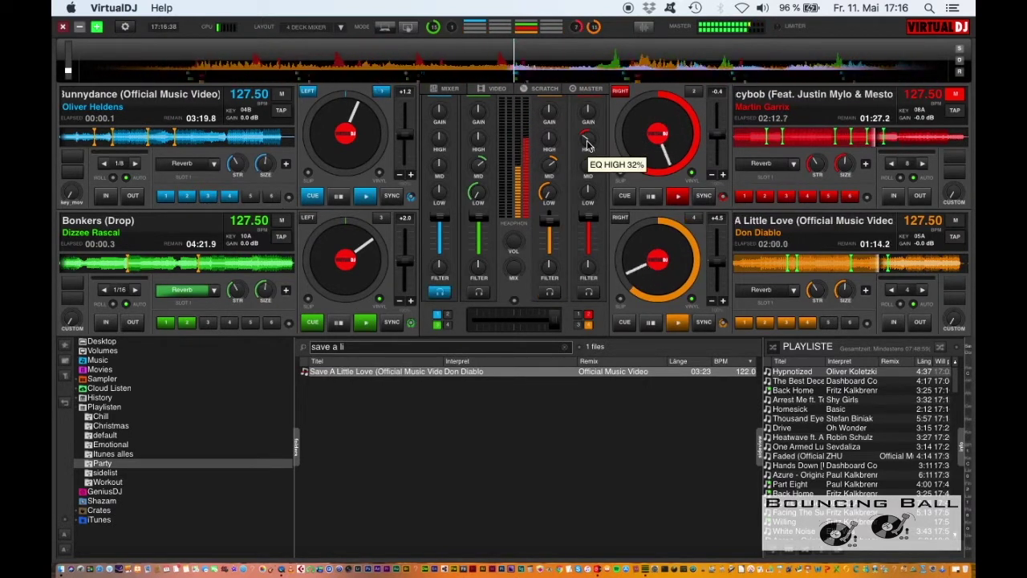
{"action": "left_click_drag", "start_coordinate": [588, 163], "coordinate": [589, 174]}
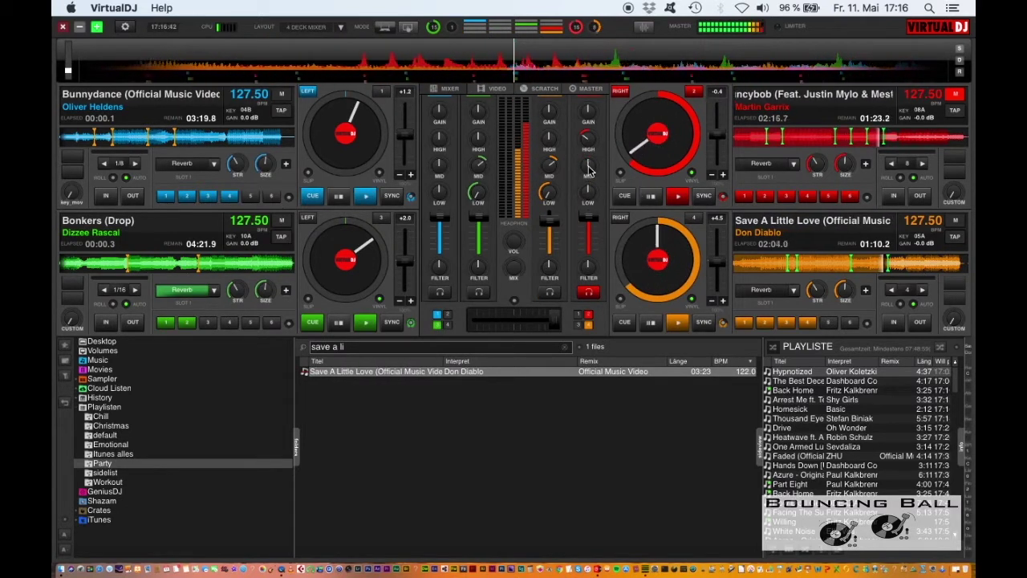
{"action": "mouse_move", "coordinate": [588, 149]}
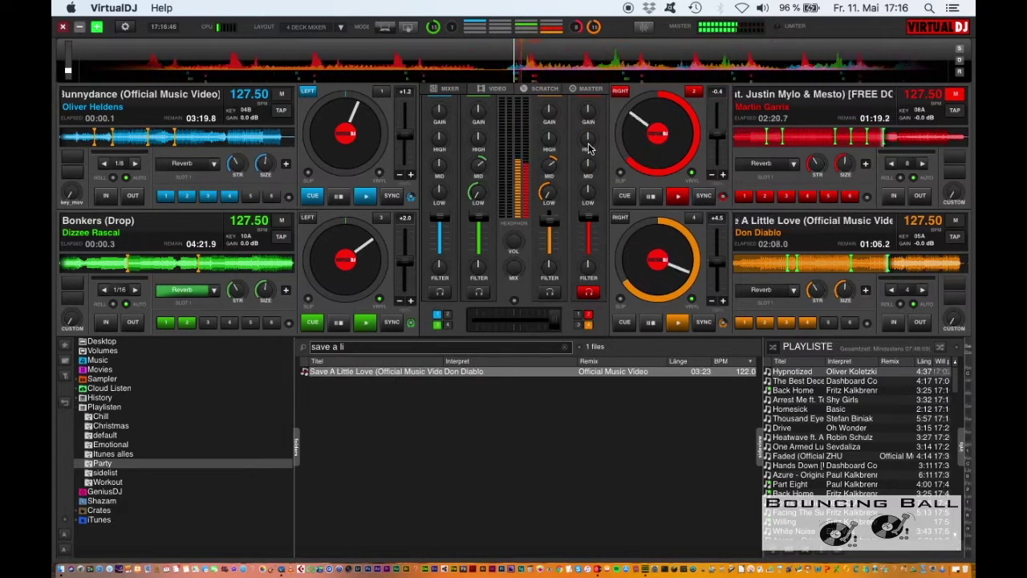
{"action": "mouse_move", "coordinate": [548, 221]}
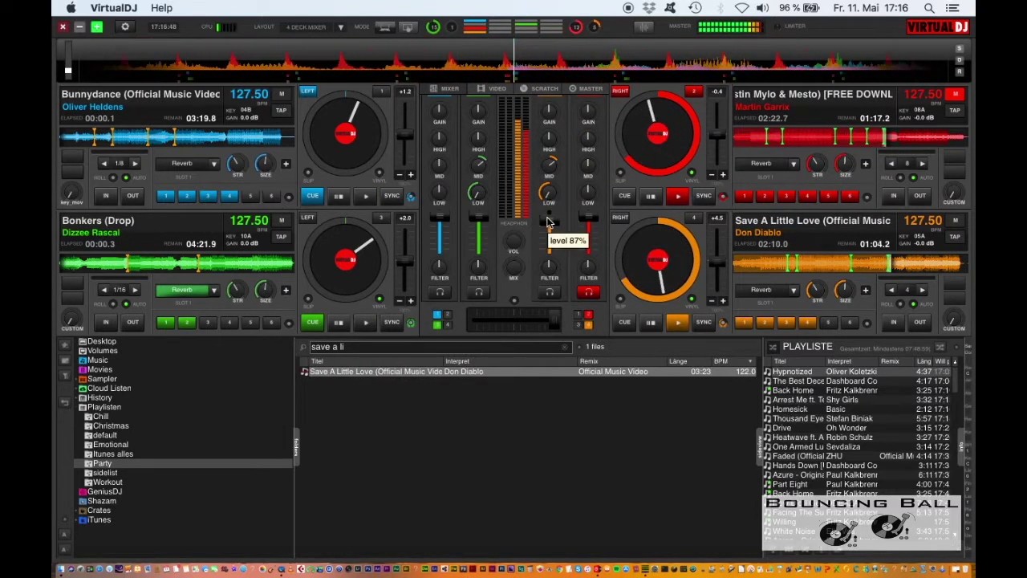
{"action": "mouse_move", "coordinate": [550, 166]}
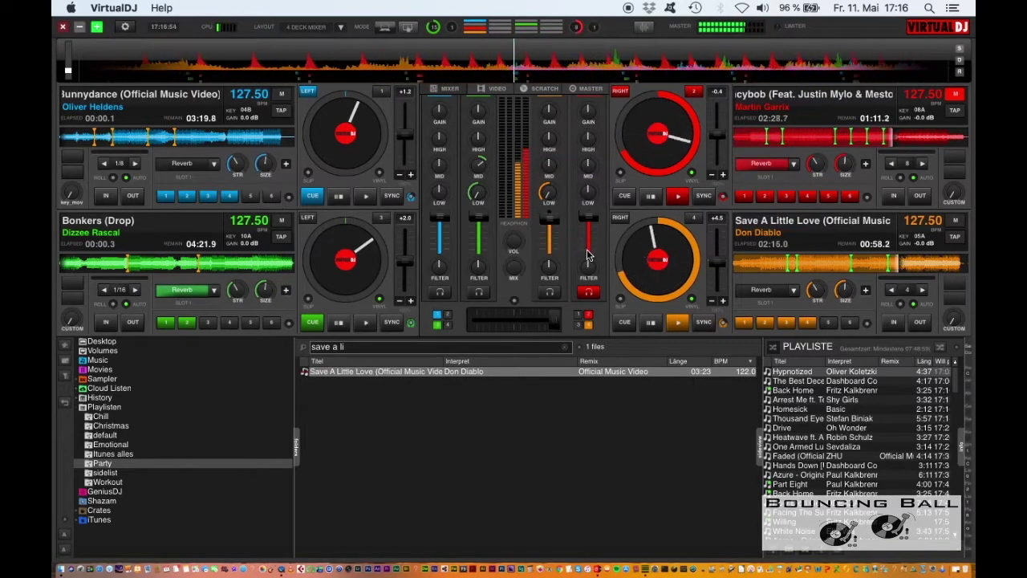
Sweep deck 2's filter through >1.4kHz with Reverb and close it, then restore deck 4's low EQ and full level
{"action": "mouse_move", "coordinate": [590, 268]}
{"action": "scroll", "coordinate": [589, 268], "scroll_direction": "up", "scroll_amount": 3}
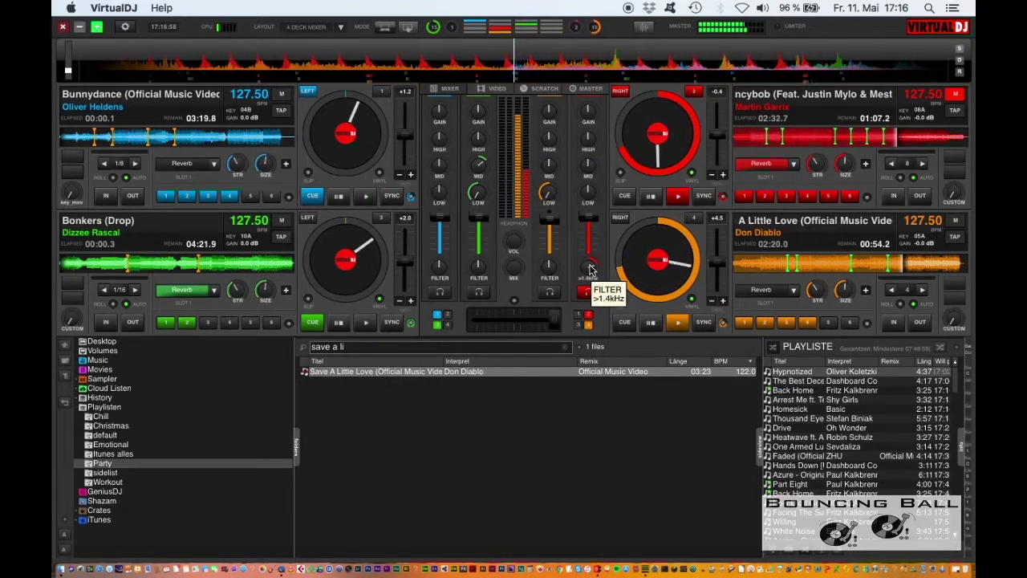
{"action": "scroll", "coordinate": [590, 268], "scroll_direction": "up", "scroll_amount": 3}
{"action": "double_click", "coordinate": [590, 268]}
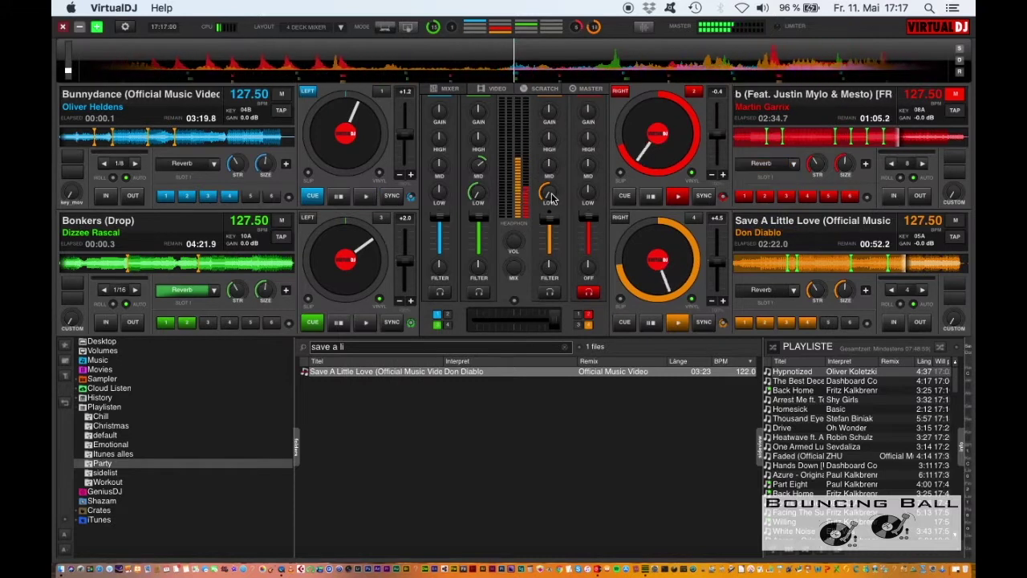
{"action": "scroll", "coordinate": [588, 270], "scroll_direction": "down", "scroll_amount": 3}
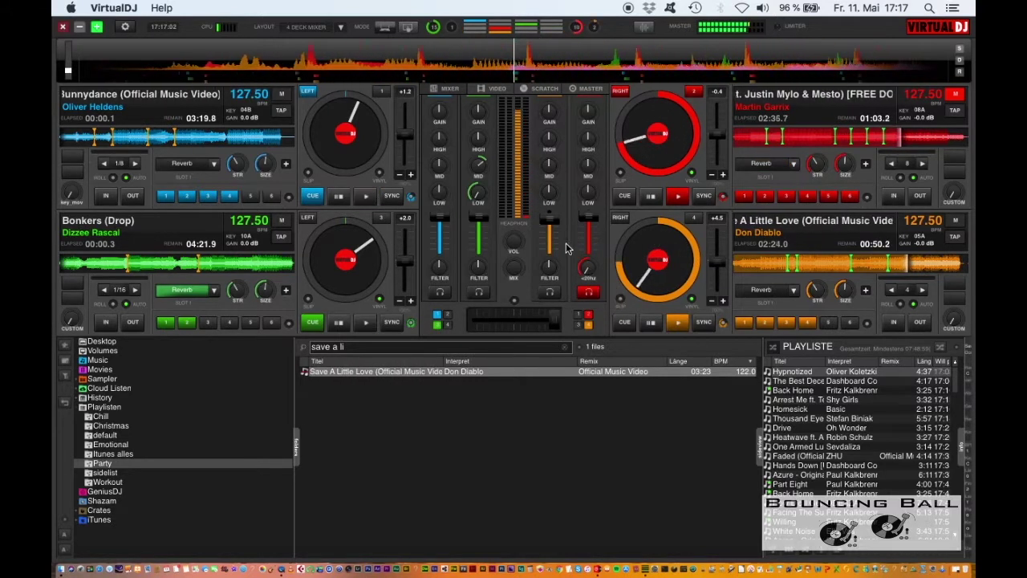
{"action": "left_click_drag", "start_coordinate": [552, 221], "coordinate": [554, 217]}
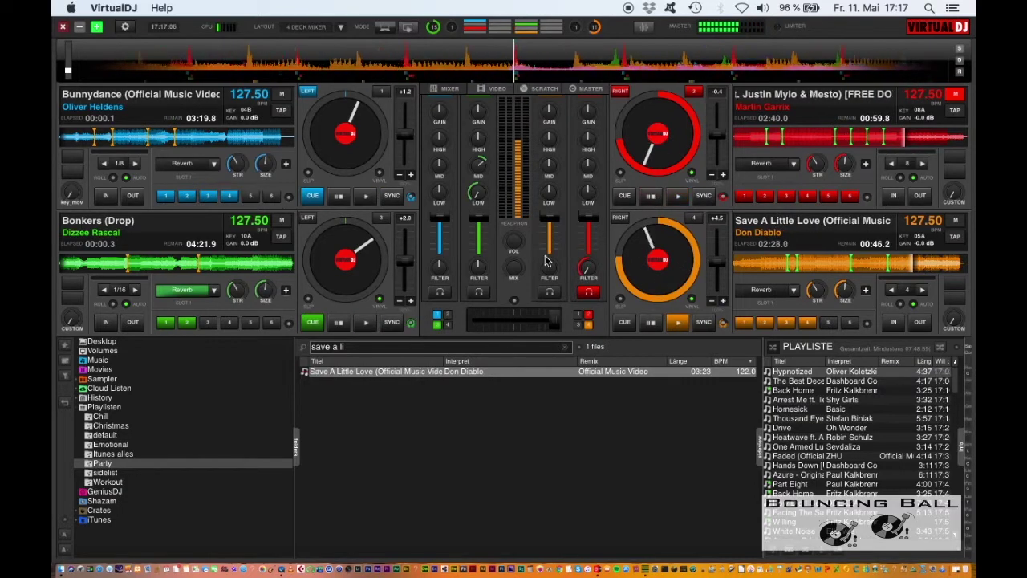
Search the library for "say to me" and load Say To Me (Official Video) by WHTKD onto deck 1
{"action": "left_click", "coordinate": [456, 348]}
{"action": "type", "text": "say to me"}
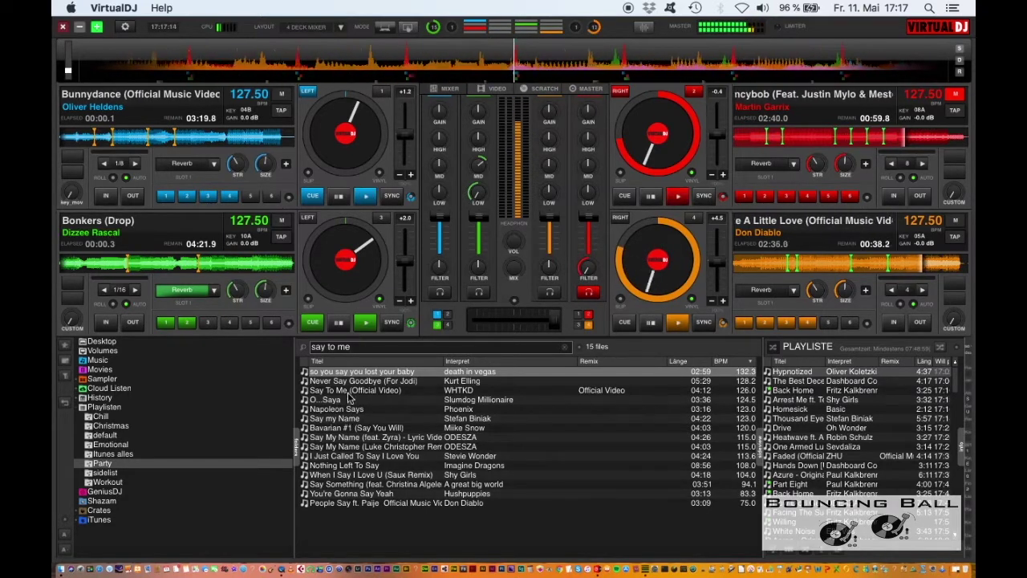
{"action": "left_click_drag", "start_coordinate": [349, 392], "coordinate": [345, 133]}
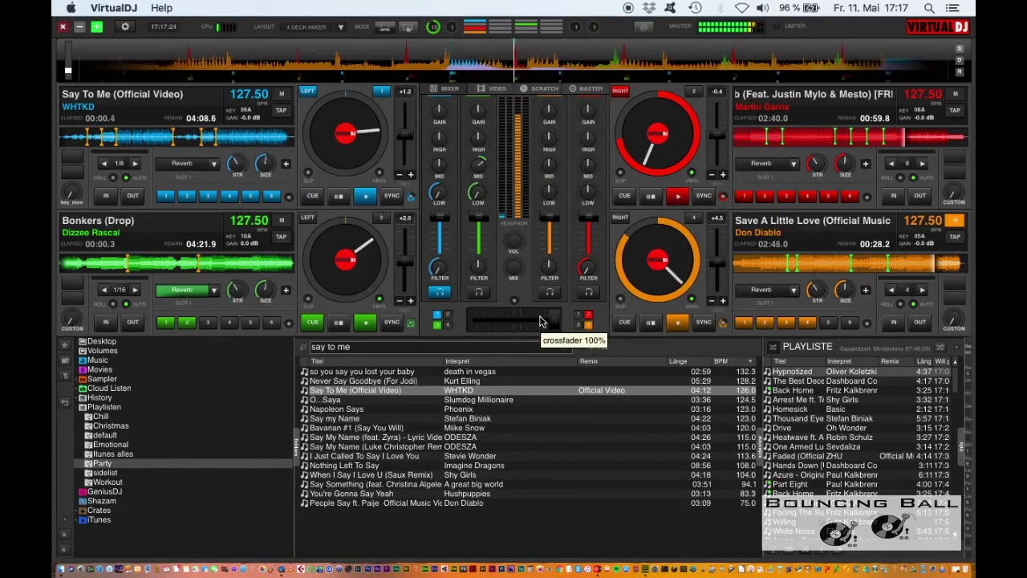
Bring the crossfader back to about 52%, lower deck 4's filter slightly and raise deck 1's high EQ
{"action": "left_click_drag", "start_coordinate": [527, 321], "coordinate": [519, 319]}
{"action": "scroll", "coordinate": [549, 268], "scroll_direction": "down", "scroll_amount": 1}
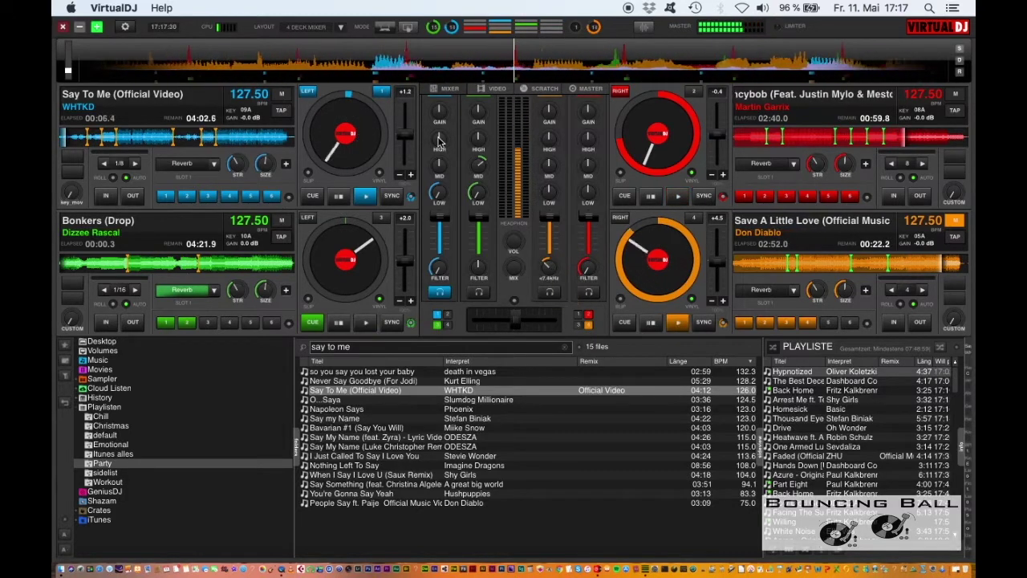
{"action": "scroll", "coordinate": [438, 268], "scroll_direction": "down", "scroll_amount": 1}
Open deck 1's filter in stages through <103hz and <1.5kHz to about <2.0kHz while closing deck 4's filter through <4.1kHz
{"action": "mouse_move", "coordinate": [438, 268]}
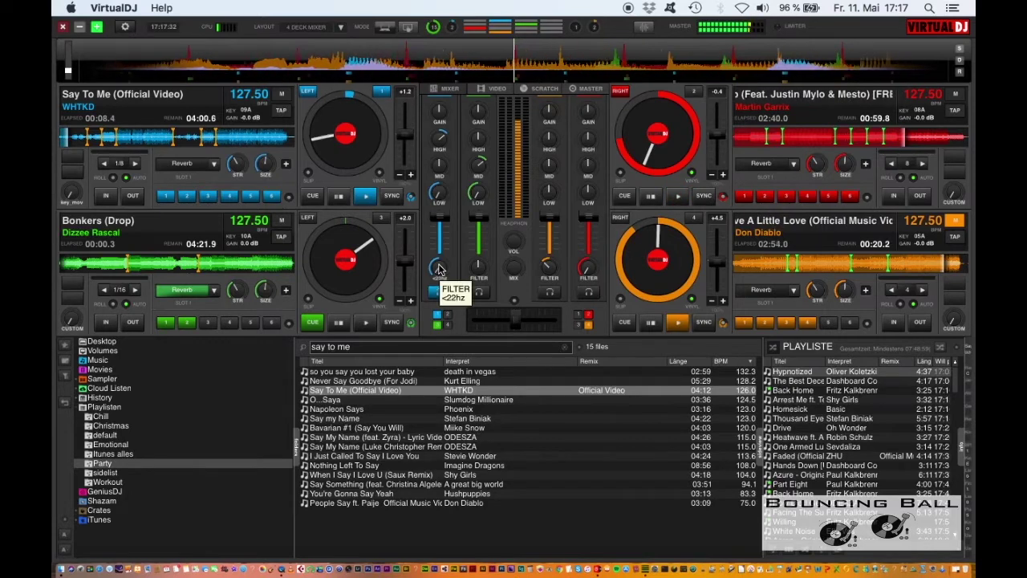
{"action": "scroll", "coordinate": [438, 268], "scroll_direction": "up", "scroll_amount": 1}
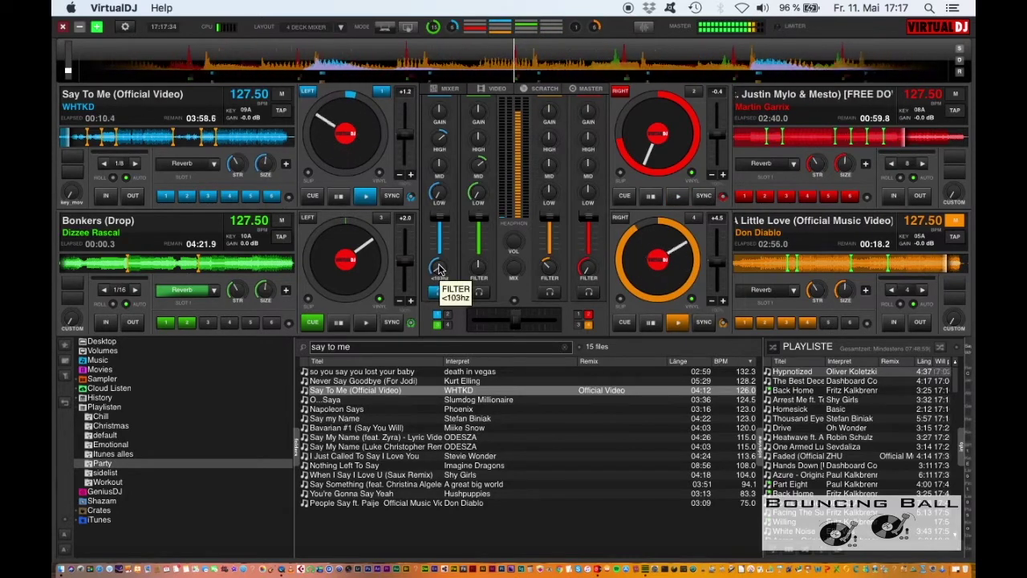
{"action": "scroll", "coordinate": [438, 268], "scroll_direction": "up", "scroll_amount": 2}
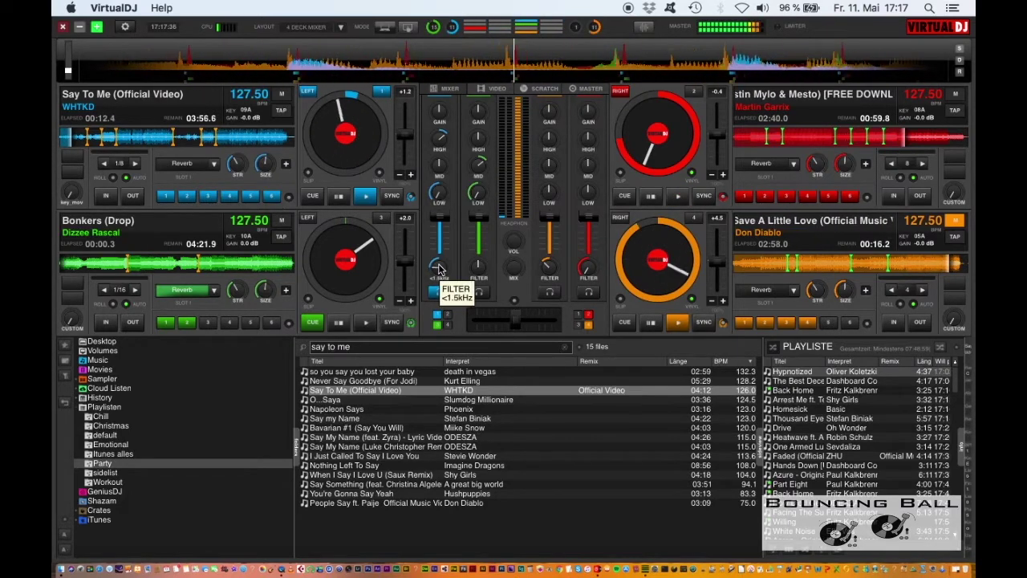
{"action": "scroll", "coordinate": [549, 270], "scroll_direction": "down", "scroll_amount": 1}
{"action": "scroll", "coordinate": [549, 271], "scroll_direction": "down", "scroll_amount": 1}
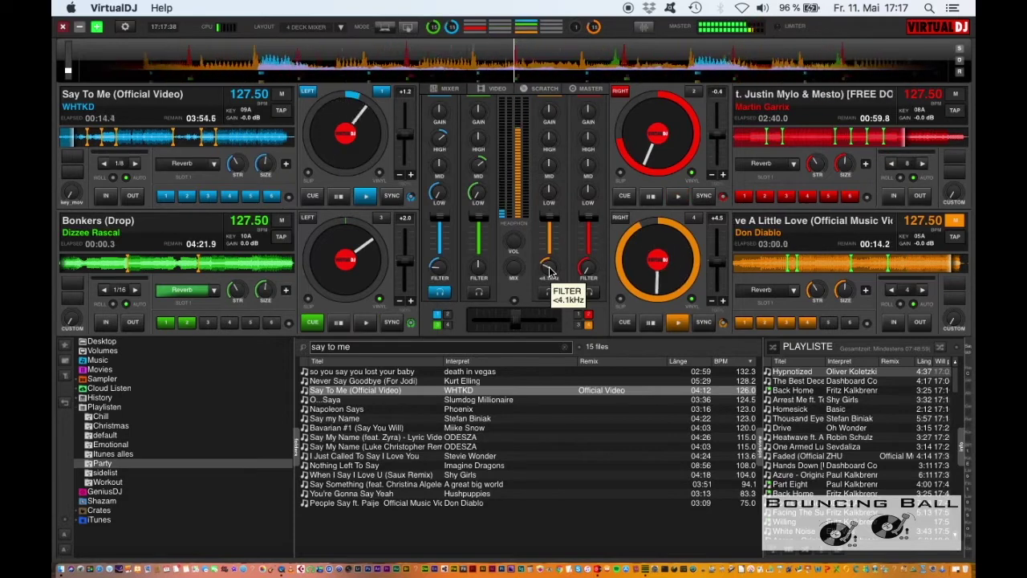
{"action": "scroll", "coordinate": [440, 269], "scroll_direction": "up", "scroll_amount": 1}
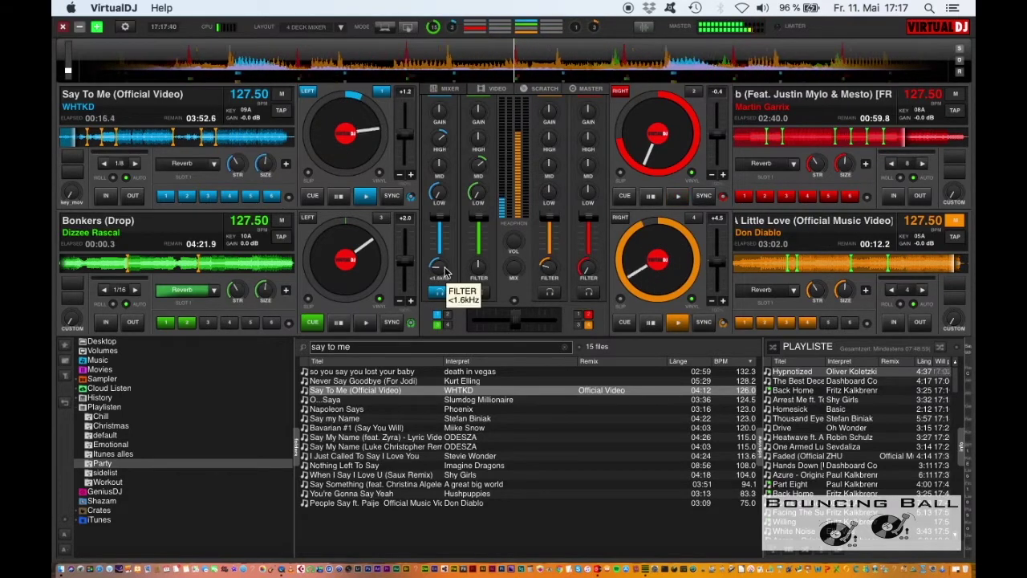
{"action": "scroll", "coordinate": [439, 269], "scroll_direction": "down", "scroll_amount": 2}
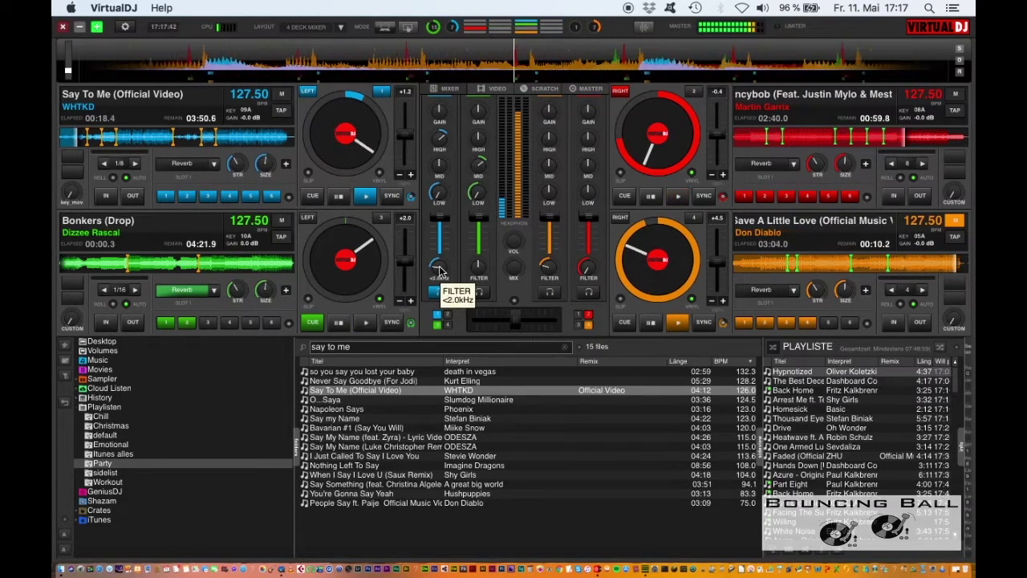
{"action": "scroll", "coordinate": [549, 268], "scroll_direction": "down", "scroll_amount": 1}
{"action": "scroll", "coordinate": [438, 267], "scroll_direction": "up", "scroll_amount": 2}
{"action": "scroll", "coordinate": [546, 267], "scroll_direction": "down", "scroll_amount": 2}
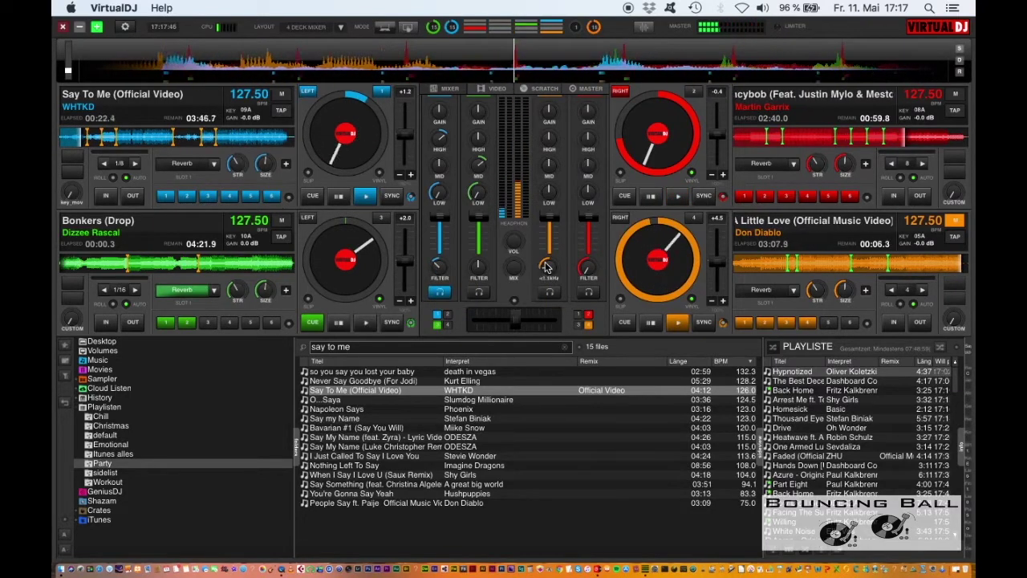
Cut the crossfader to 0% onto Say To Me and open deck 1's filter through <4.9kHz to off
{"action": "scroll", "coordinate": [439, 269], "scroll_direction": "up", "scroll_amount": 2}
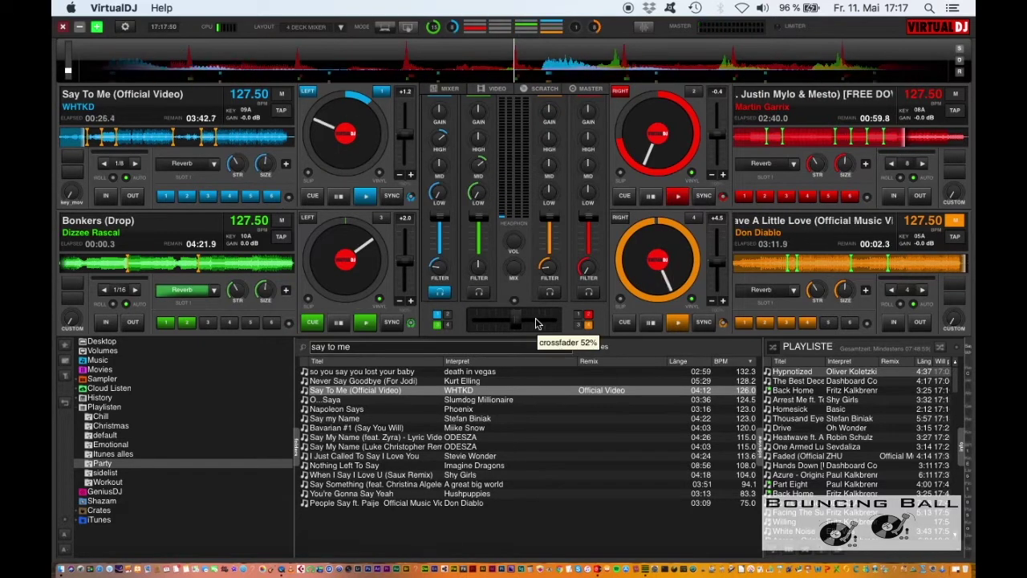
{"action": "scroll", "coordinate": [535, 318], "scroll_direction": "up", "scroll_amount": 1}
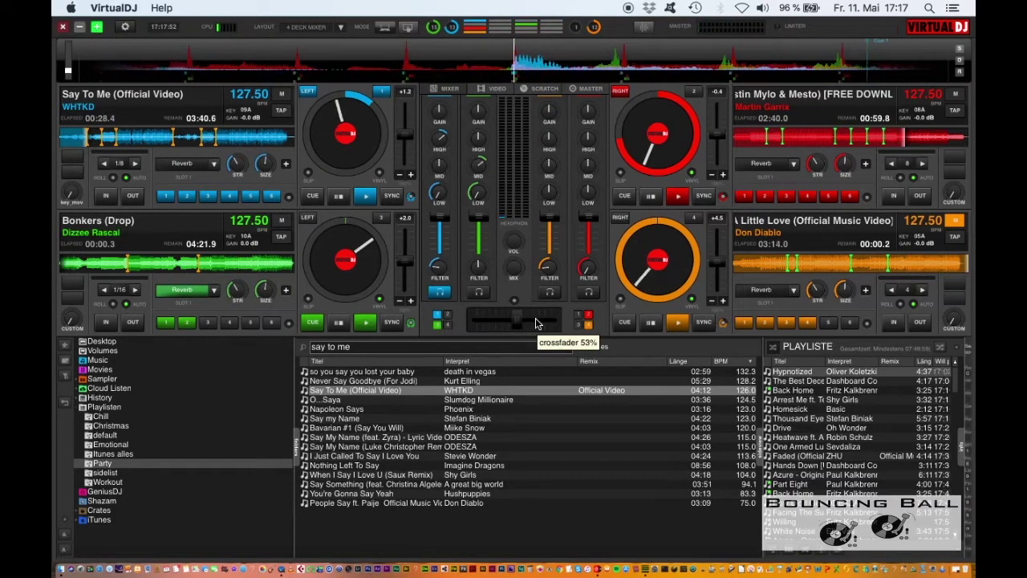
{"action": "scroll", "coordinate": [535, 318], "scroll_direction": "down", "scroll_amount": 10}
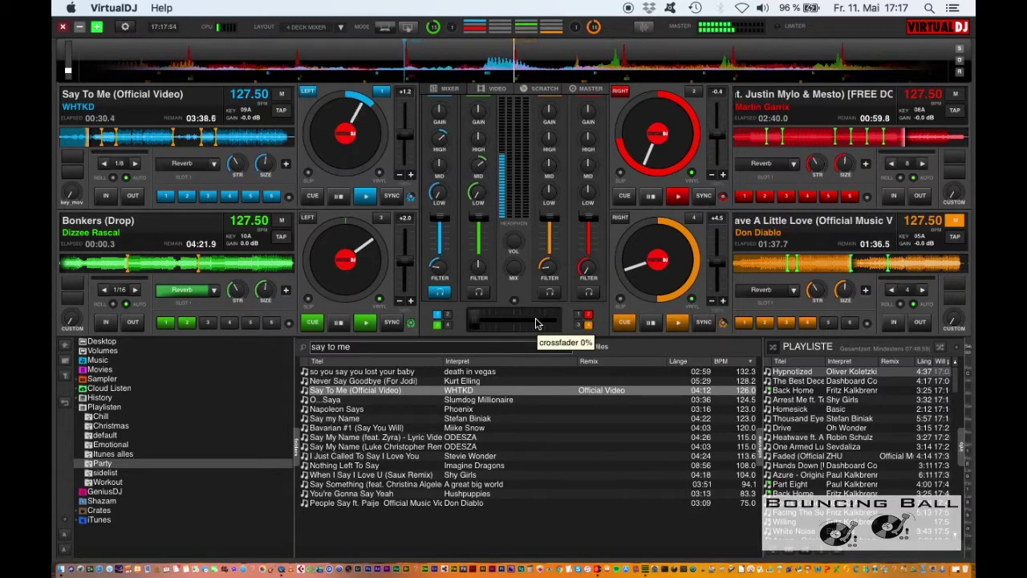
{"action": "scroll", "coordinate": [436, 267], "scroll_direction": "up", "scroll_amount": 3}
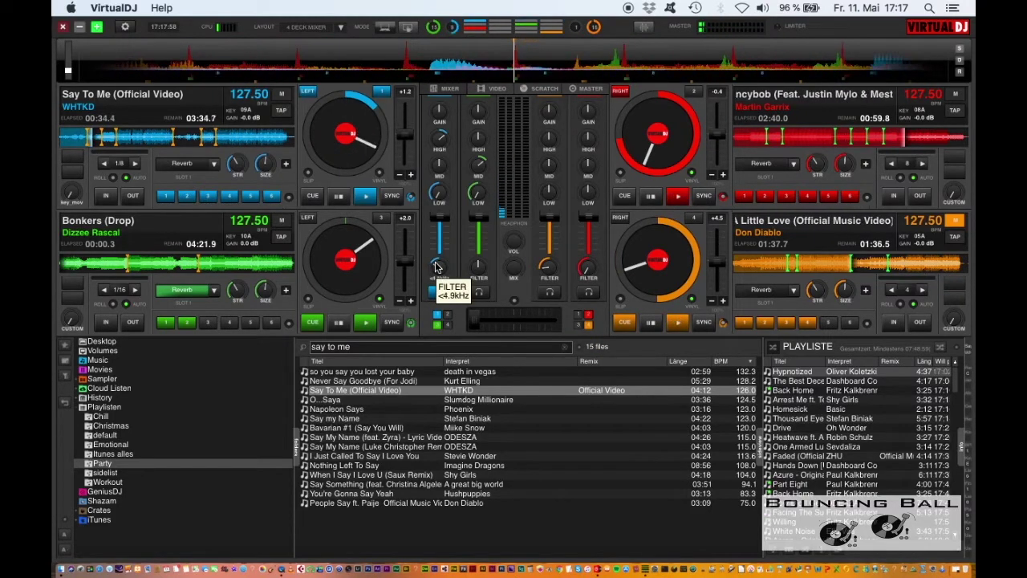
{"action": "scroll", "coordinate": [435, 267], "scroll_direction": "up", "scroll_amount": 4}
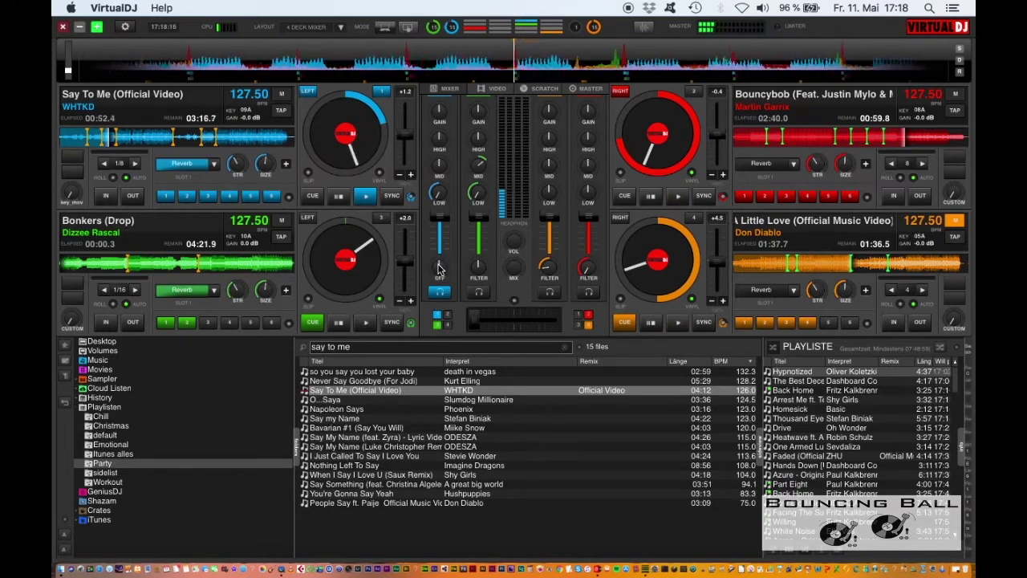
Sweep deck 1's filter through >303hz to >3.0kHz with Reverb, then reset the filter and low EQ and turn Reverb off
{"action": "scroll", "coordinate": [441, 270], "scroll_direction": "up", "scroll_amount": 3}
{"action": "scroll", "coordinate": [441, 270], "scroll_direction": "up", "scroll_amount": 4}
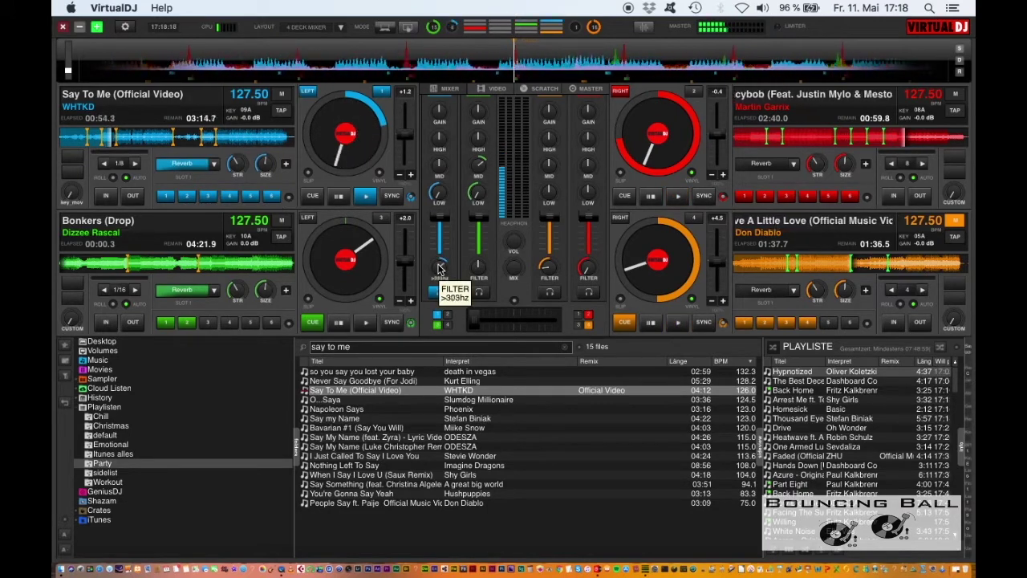
{"action": "scroll", "coordinate": [439, 269], "scroll_direction": "up", "scroll_amount": 2}
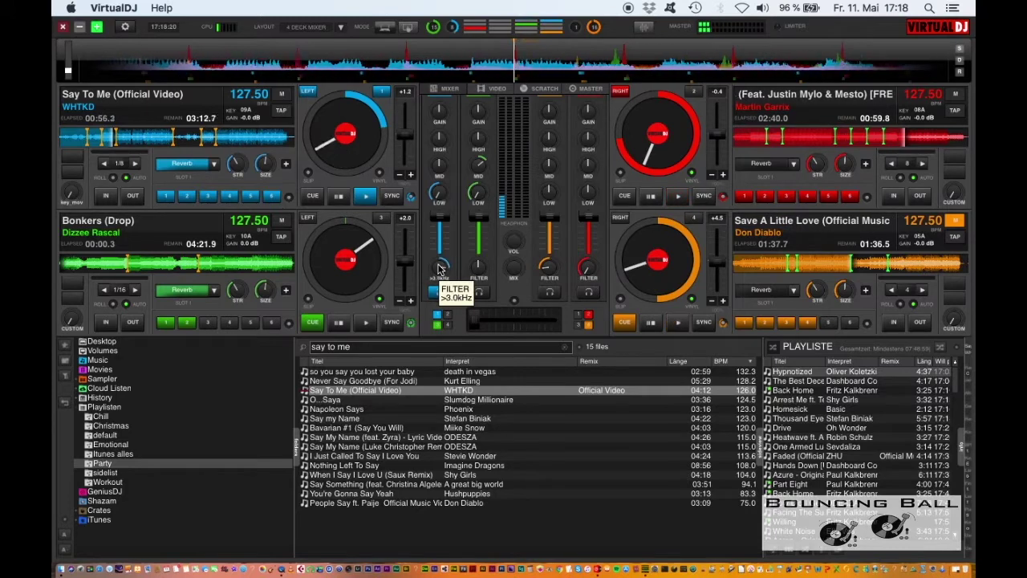
{"action": "scroll", "coordinate": [439, 270], "scroll_direction": "down", "scroll_amount": 9}
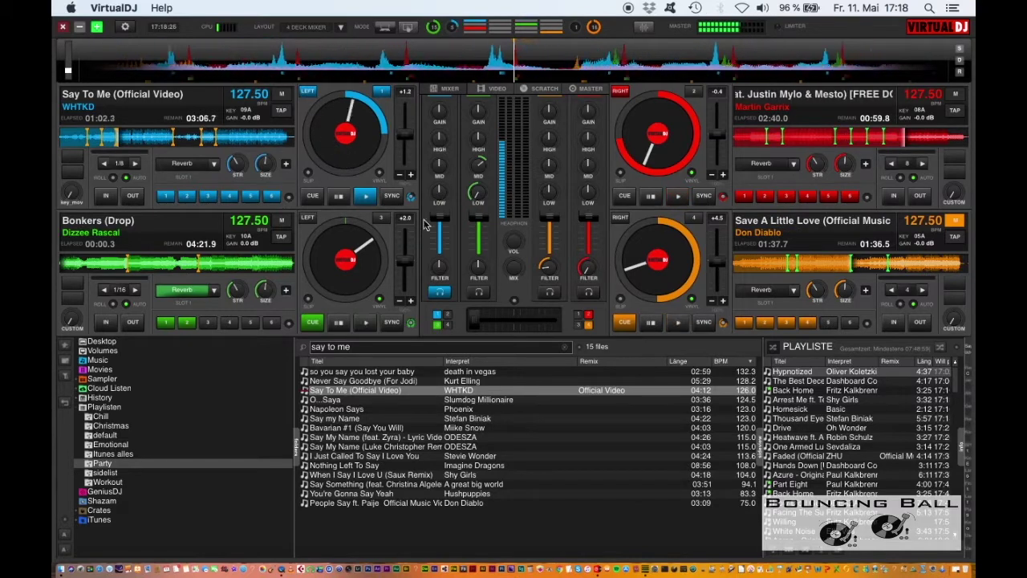
Search the library for "say my n" and load Stefan Biniak's Say my Name onto deck 2
{"action": "left_click", "coordinate": [358, 346]}
{"action": "type", "text": "say my n"}
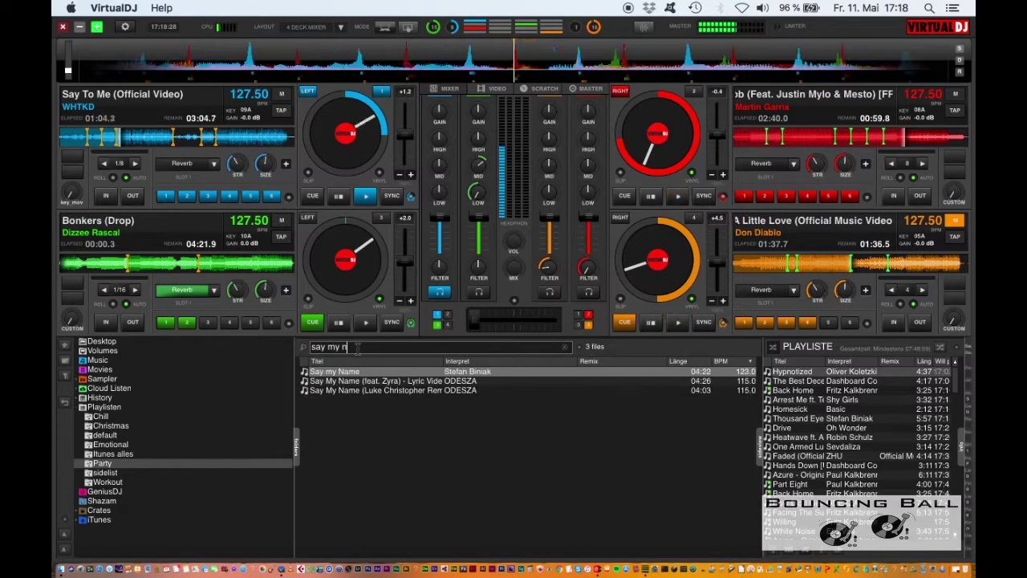
{"action": "left_click_drag", "start_coordinate": [360, 375], "coordinate": [658, 133]}
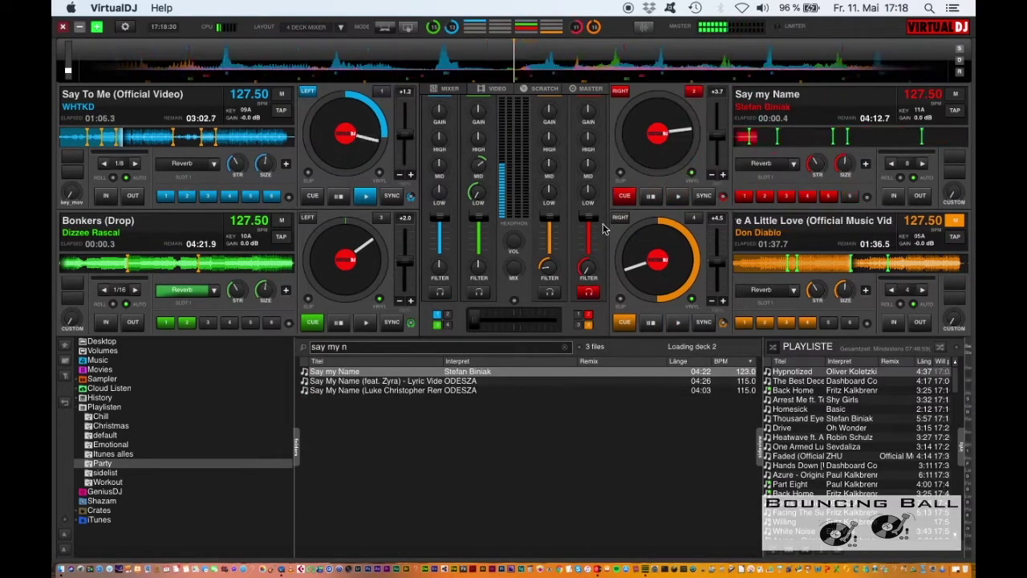
Prepare deck 2 for the blend with a low filter cutoff, reduced low EQ and slightly raised mid EQ
{"action": "scroll", "coordinate": [586, 273], "scroll_direction": "down", "scroll_amount": 4}
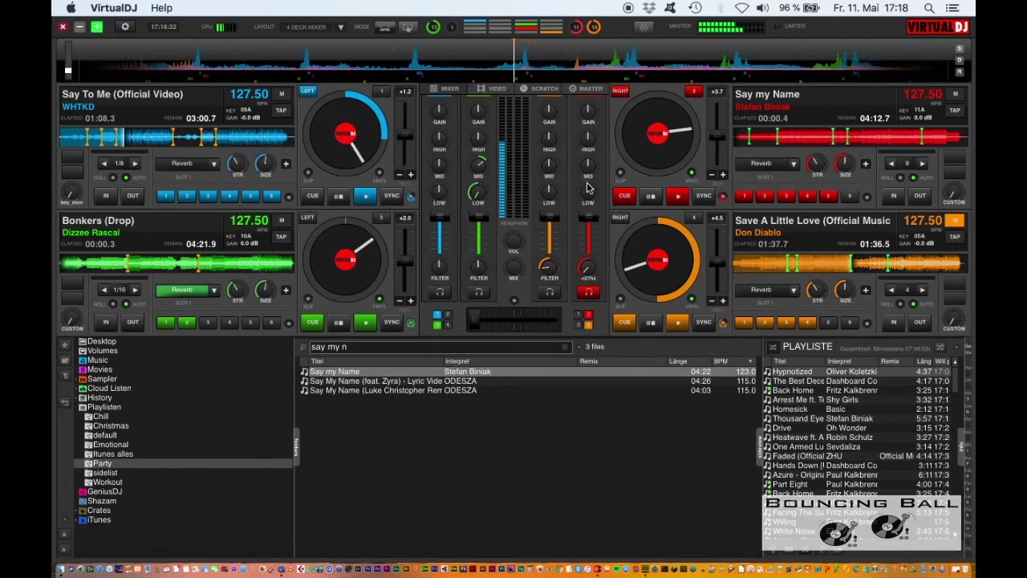
{"action": "scroll", "coordinate": [588, 190], "scroll_direction": "down", "scroll_amount": 10}
{"action": "mouse_move", "coordinate": [586, 171]}
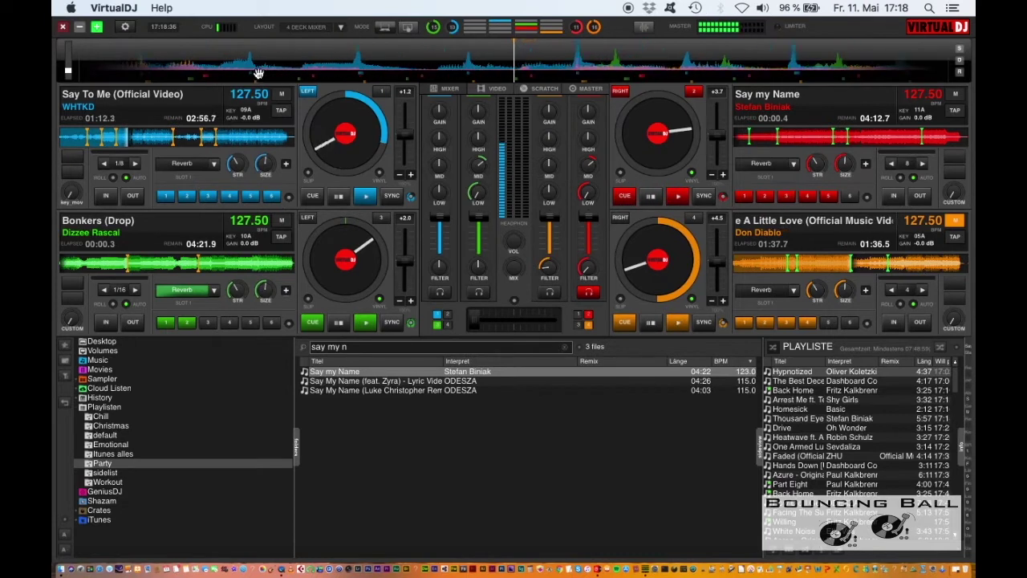
Sweep deck 1's filter with Reverb on, then reset the filter and turn Reverb off
{"action": "left_click", "coordinate": [440, 291]}
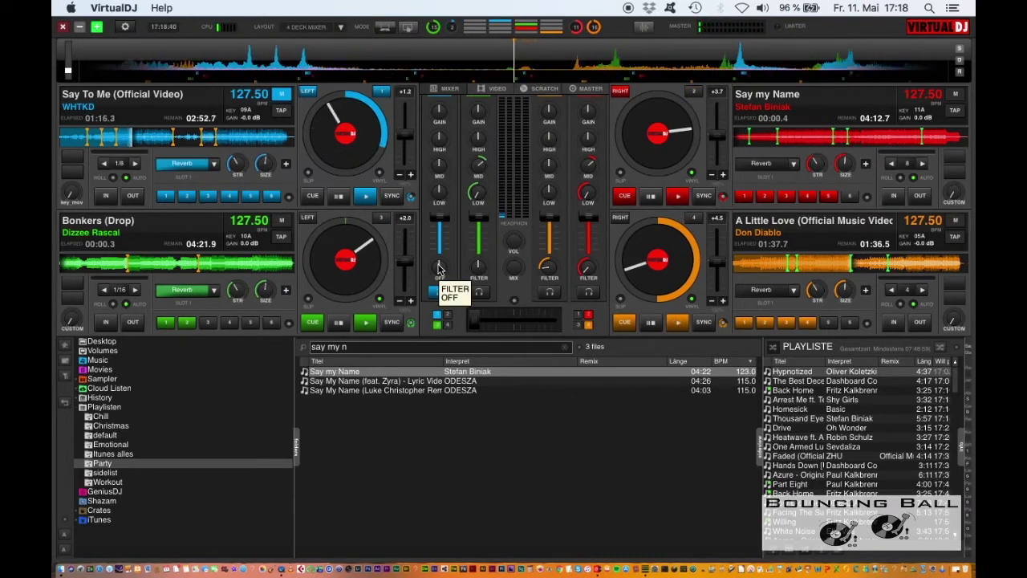
{"action": "scroll", "coordinate": [438, 269], "scroll_direction": "up", "scroll_amount": 3}
{"action": "double_click", "coordinate": [439, 269]}
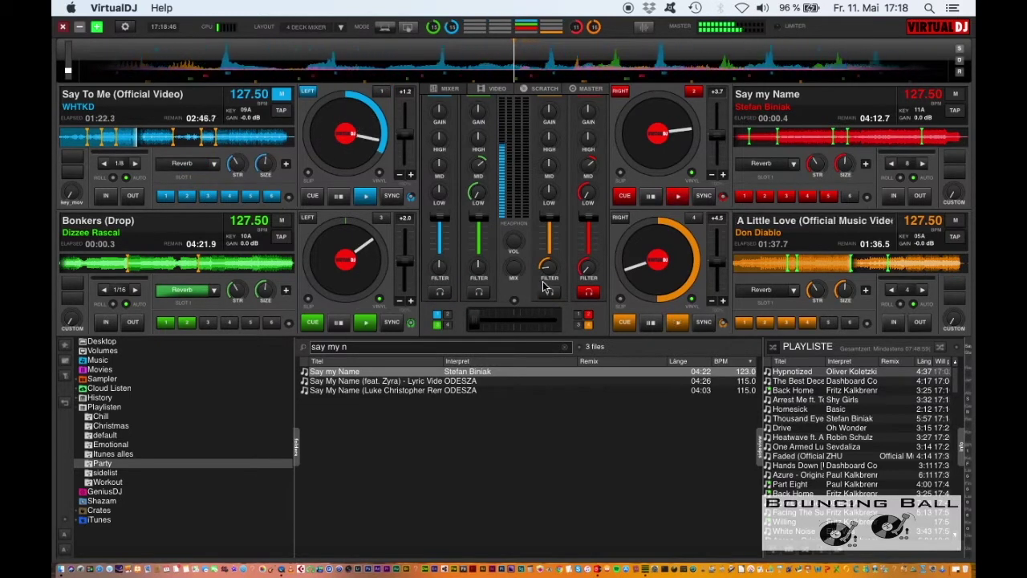
Start Say my Name on deck 2 and engage an 8-beat loop
{"action": "key", "text": "1"}
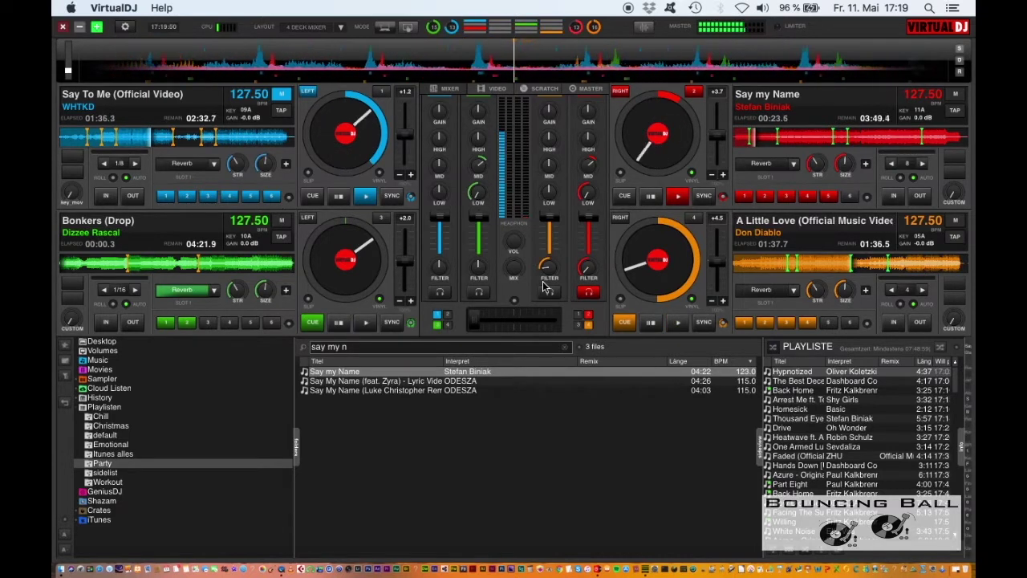
{"action": "key", "text": "l"}
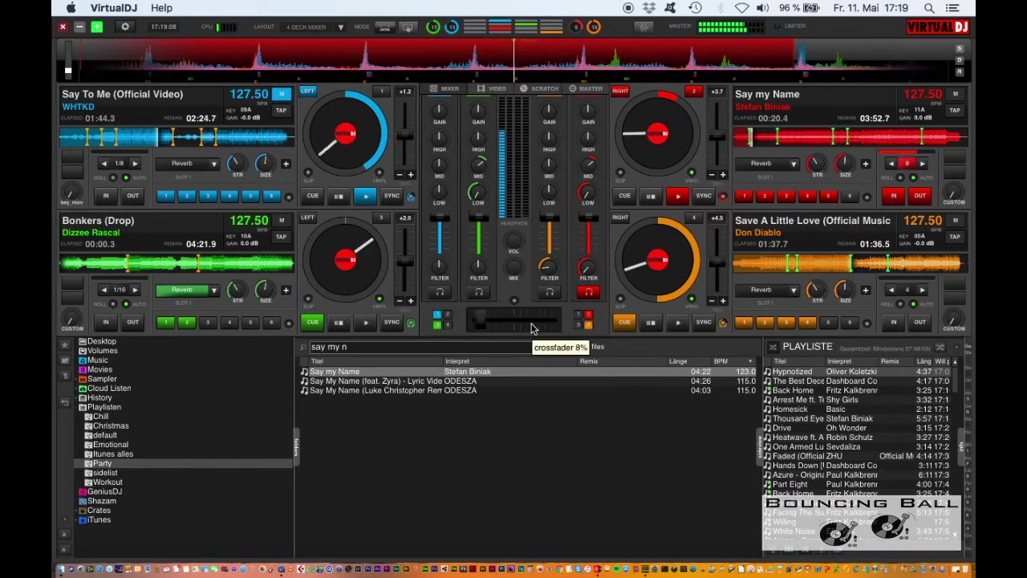
Open deck 2's filter in stages through <652hz, <1.1kHz and <9.8kHz to off
{"action": "mouse_move", "coordinate": [588, 264]}
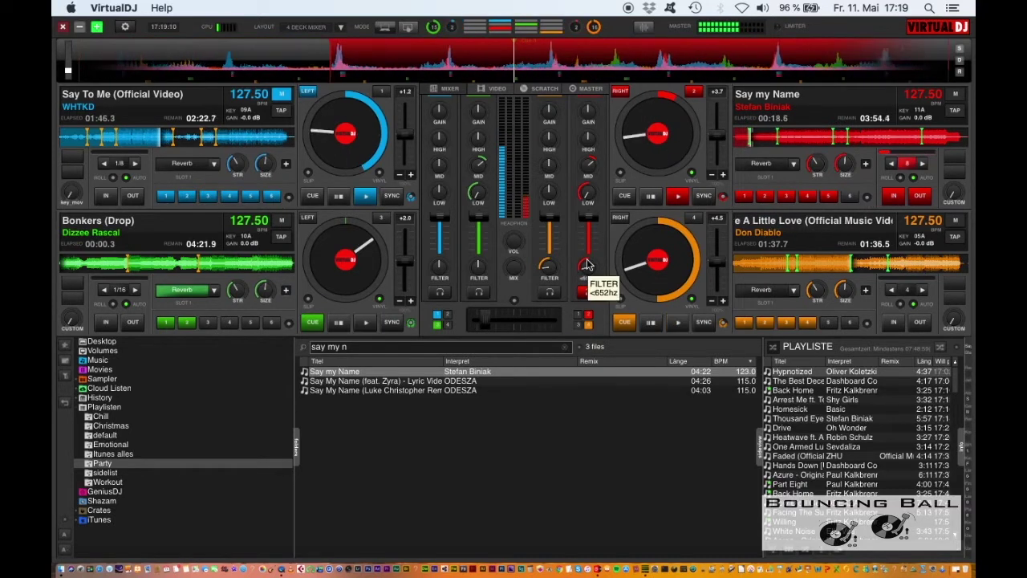
{"action": "scroll", "coordinate": [587, 265], "scroll_direction": "up", "scroll_amount": 3}
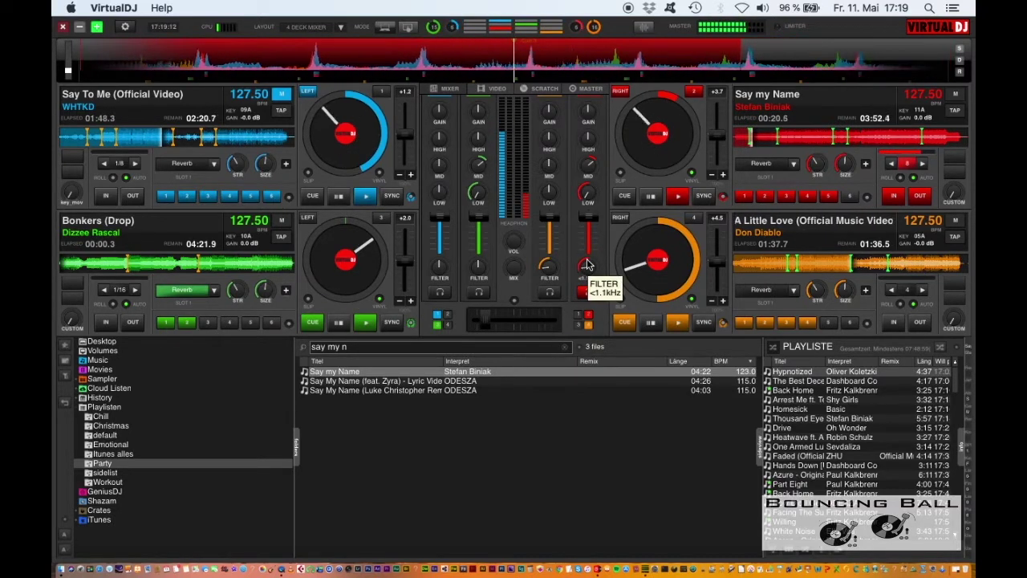
{"action": "mouse_move", "coordinate": [543, 322]}
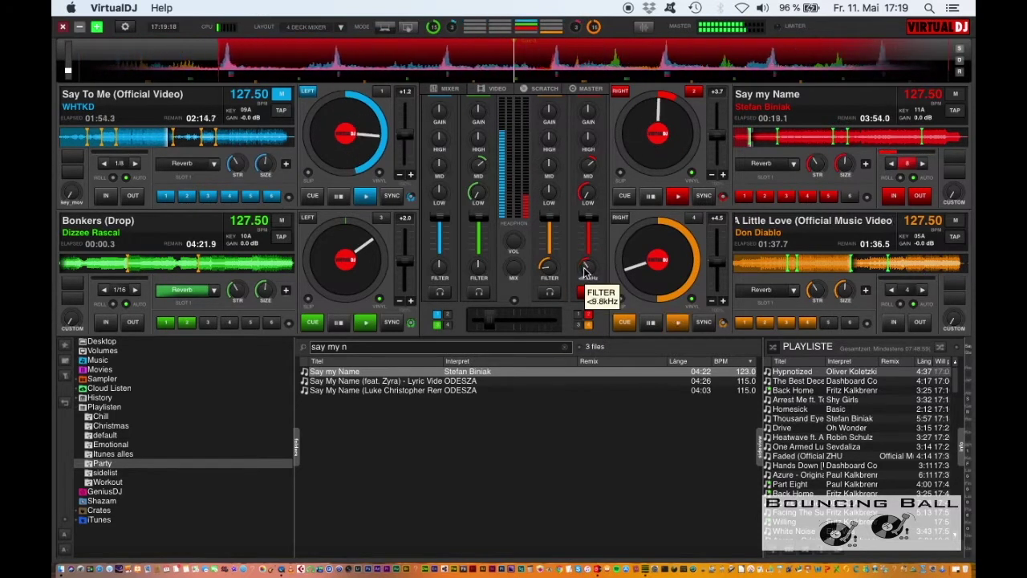
{"action": "scroll", "coordinate": [585, 271], "scroll_direction": "up", "scroll_amount": 2}
Bring in deck 2 by moving the crossfader through 23%, 39% and 47% to slightly past centre, and release its loop
{"action": "scroll", "coordinate": [542, 319], "scroll_direction": "up", "scroll_amount": 3}
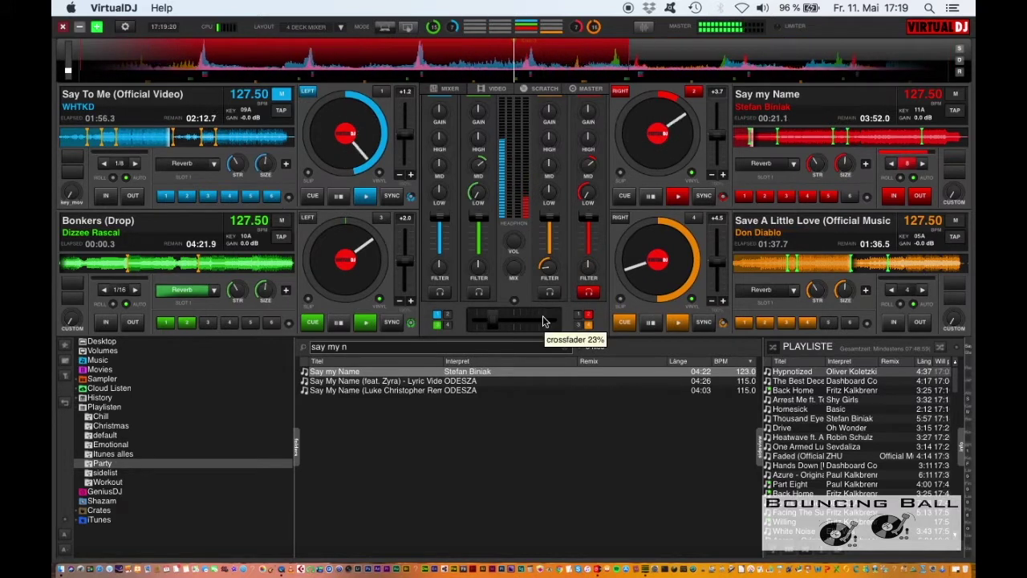
{"action": "scroll", "coordinate": [542, 319], "scroll_direction": "up", "scroll_amount": 3}
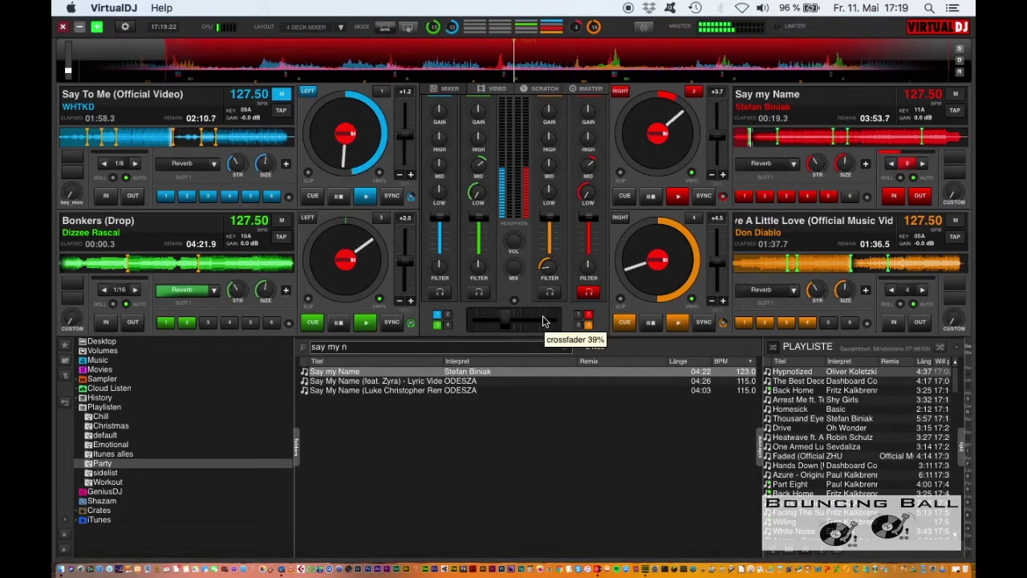
{"action": "scroll", "coordinate": [543, 319], "scroll_direction": "up", "scroll_amount": 1}
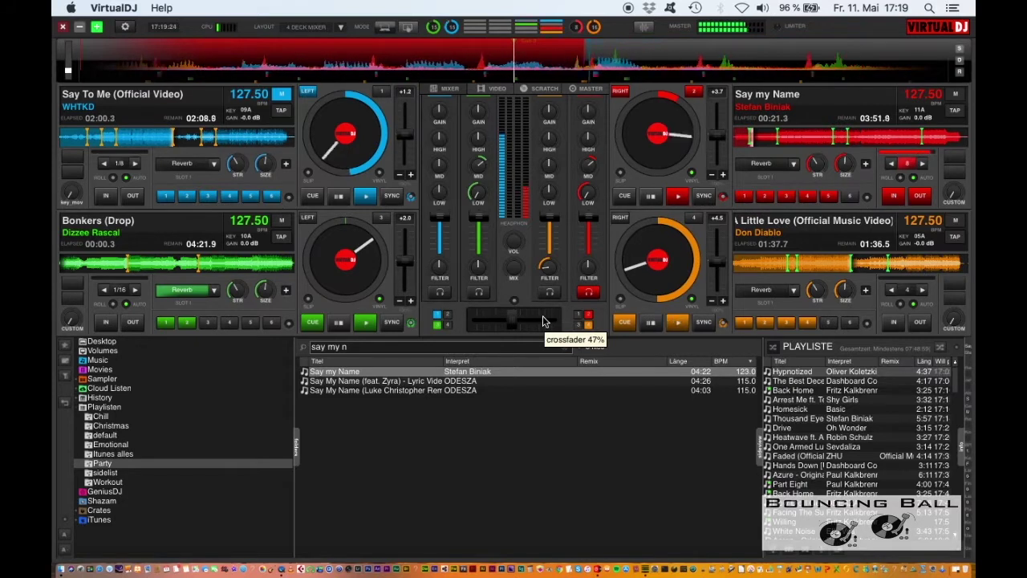
{"action": "scroll", "coordinate": [543, 320], "scroll_direction": "up", "scroll_amount": 2}
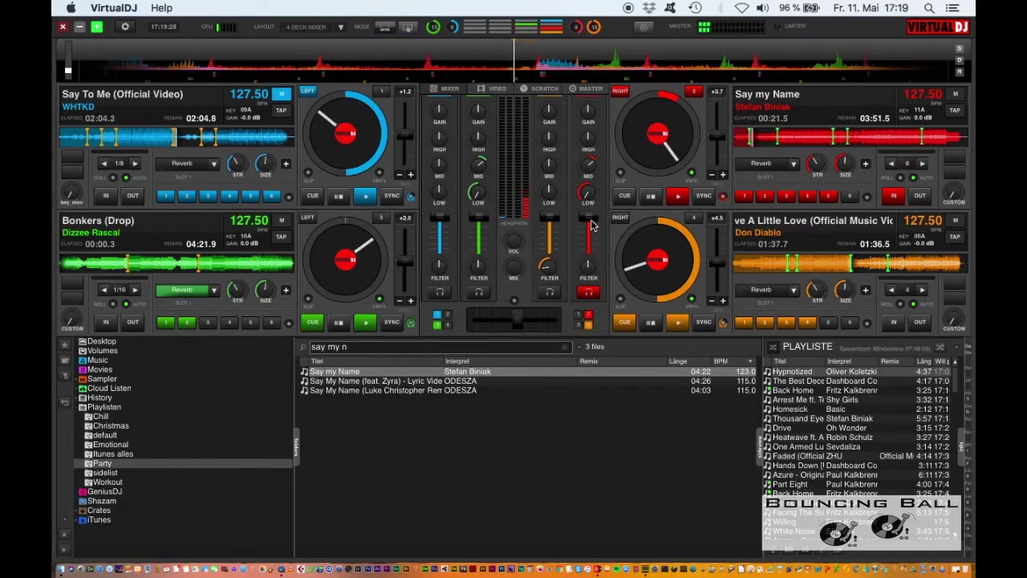
Nudge the crossfader gradually from 52% through 53% to 55% towards Say my Name
{"action": "scroll", "coordinate": [545, 326], "scroll_direction": "down", "scroll_amount": 1}
{"action": "scroll", "coordinate": [544, 326], "scroll_direction": "up", "scroll_amount": 1}
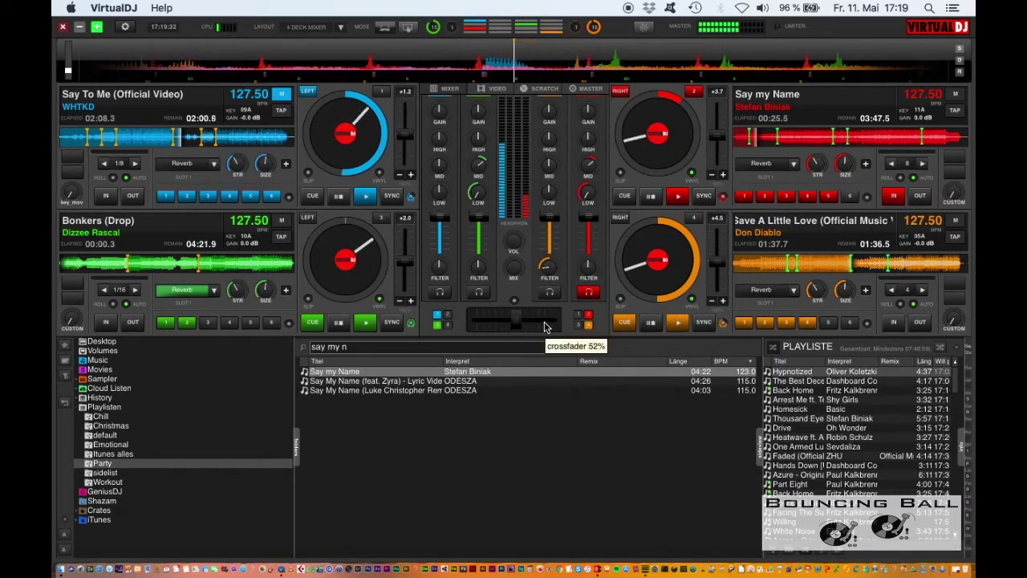
{"action": "scroll", "coordinate": [544, 326], "scroll_direction": "up", "scroll_amount": 1}
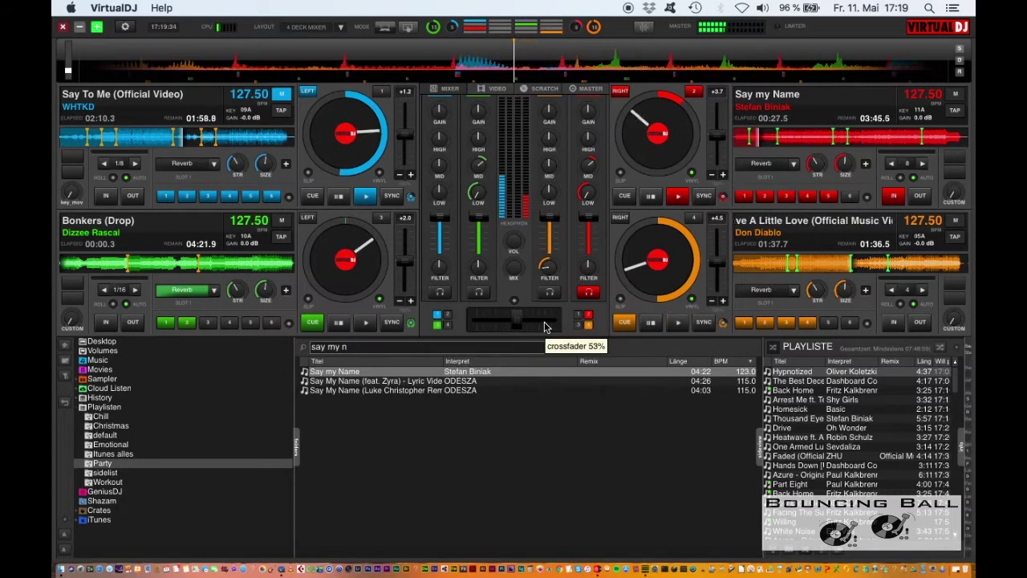
{"action": "scroll", "coordinate": [544, 326], "scroll_direction": "up", "scroll_amount": 1}
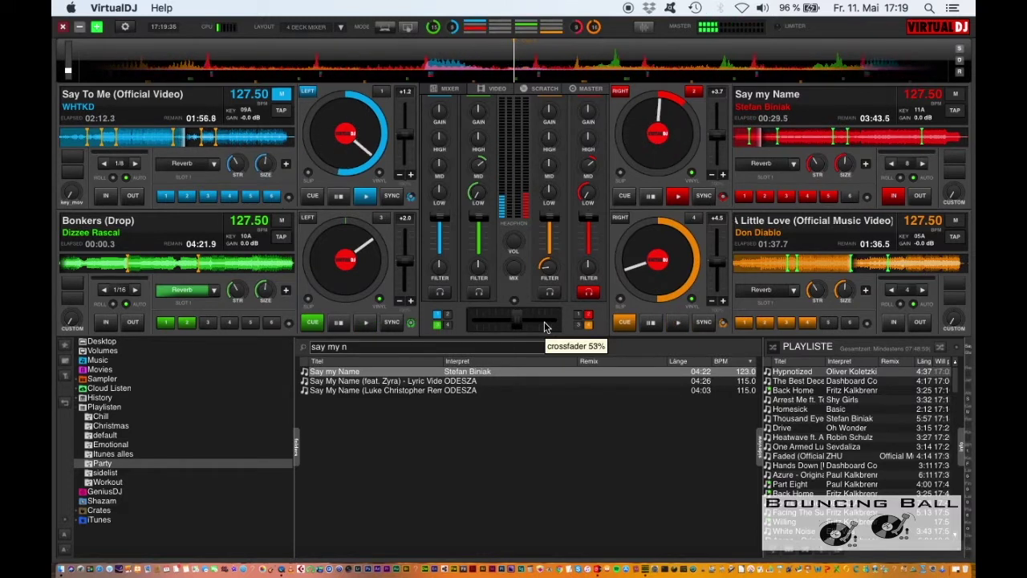
{"action": "scroll", "coordinate": [544, 327], "scroll_direction": "up", "scroll_amount": 1}
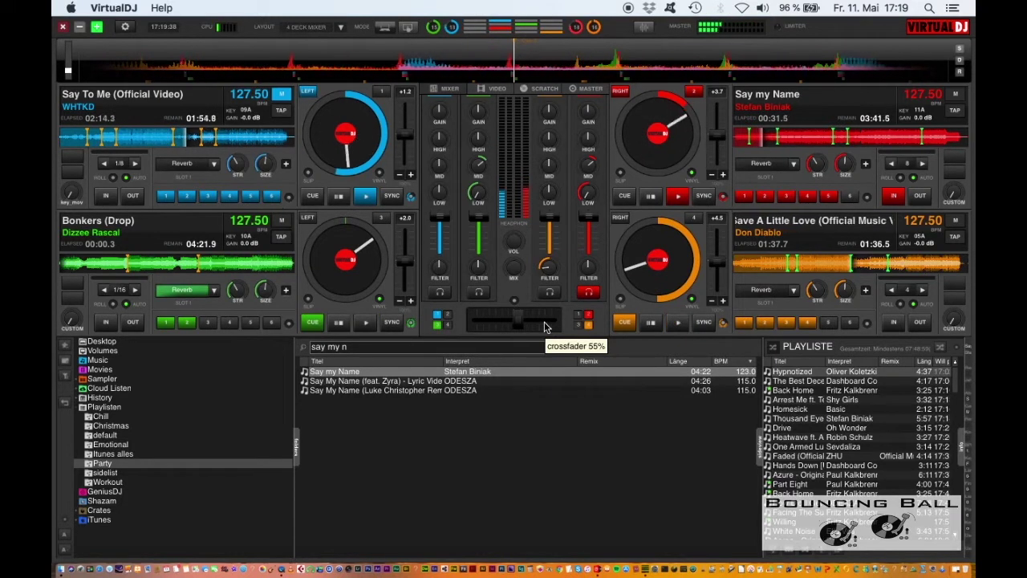
{"action": "scroll", "coordinate": [544, 326], "scroll_direction": "down", "scroll_amount": 1}
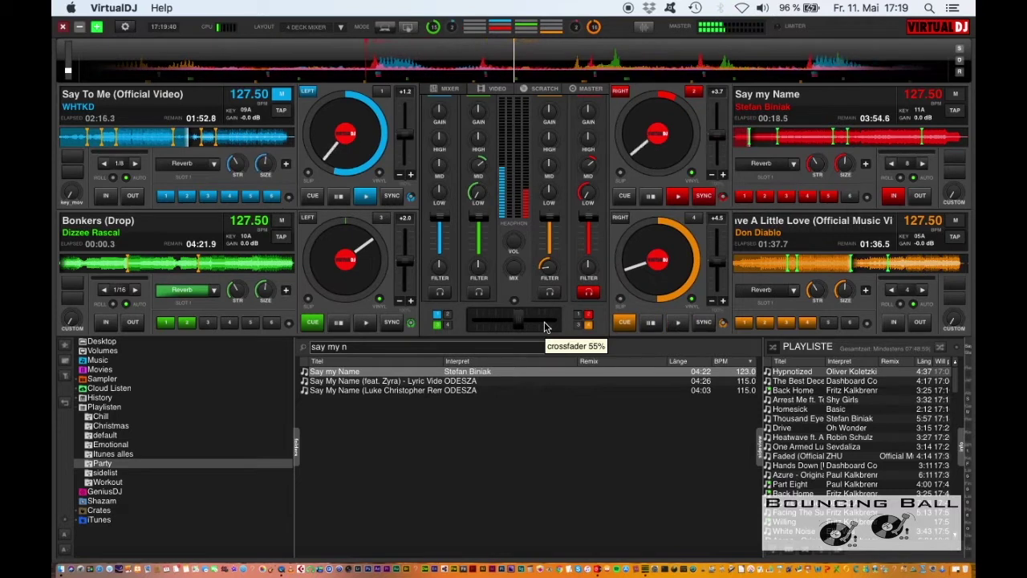
Ease the crossfader back to 48% and 47%, then up to 49%, and switch headphone monitoring to deck 1
{"action": "scroll", "coordinate": [544, 326], "scroll_direction": "down", "scroll_amount": 6}
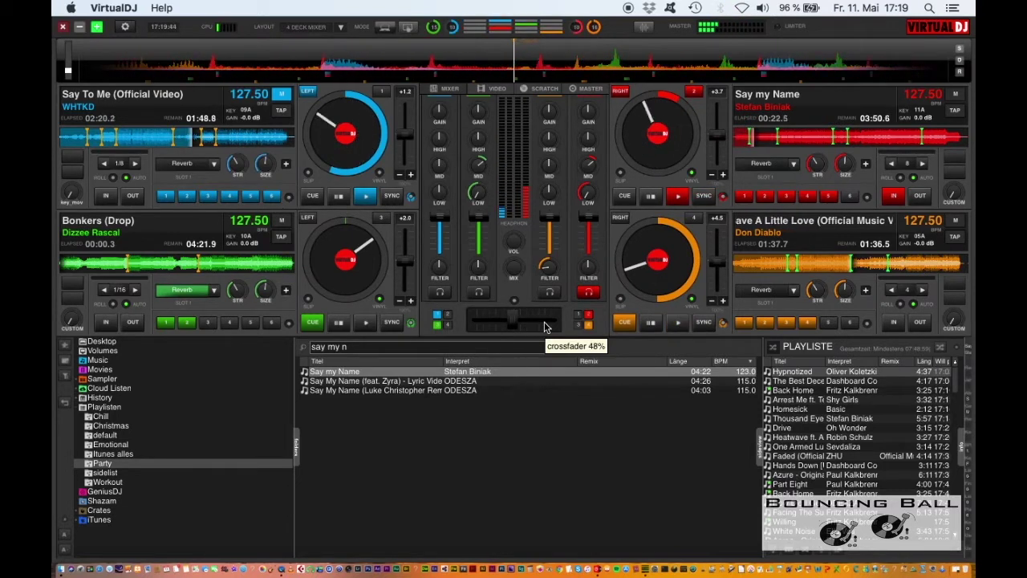
{"action": "scroll", "coordinate": [544, 326], "scroll_direction": "up", "scroll_amount": 1}
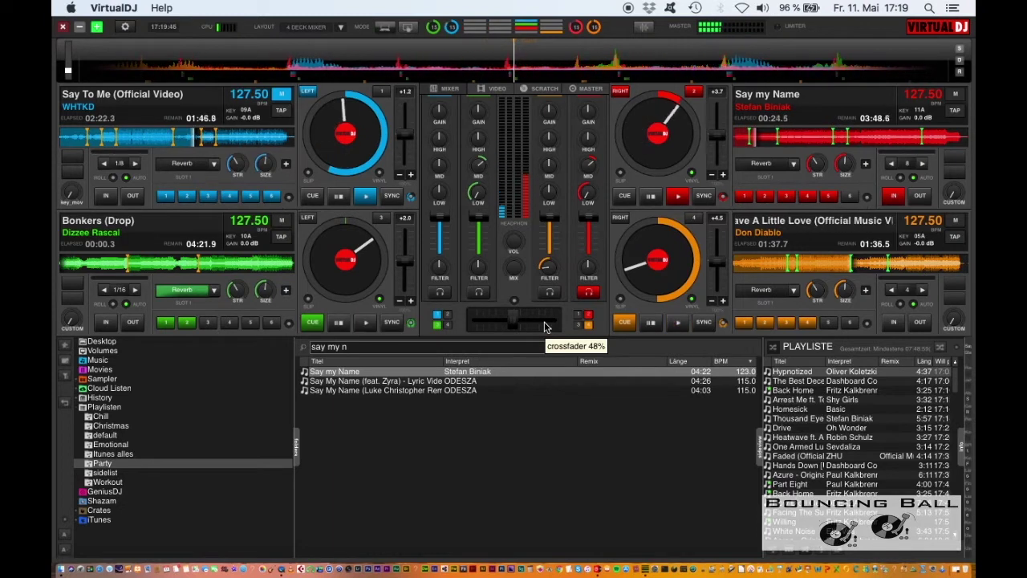
{"action": "scroll", "coordinate": [544, 327], "scroll_direction": "down", "scroll_amount": 3}
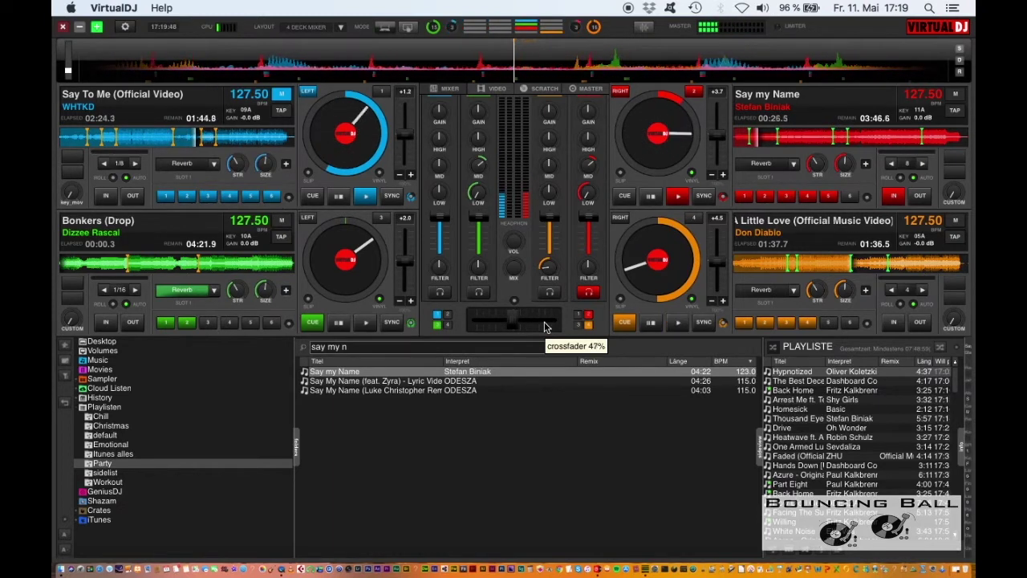
{"action": "scroll", "coordinate": [544, 327], "scroll_direction": "up", "scroll_amount": 3}
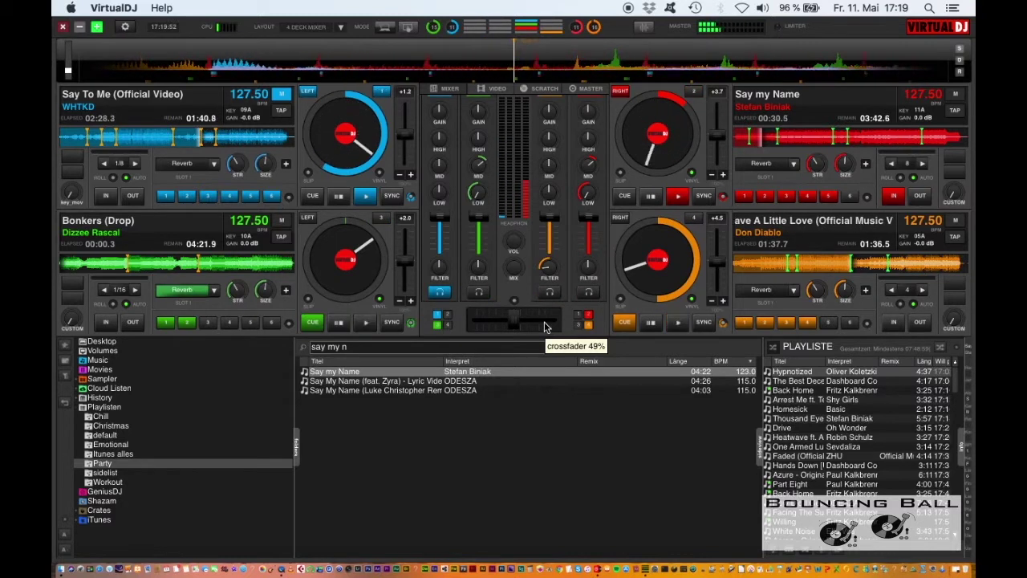
Swing the crossfader to 32% towards Say To Me, across to 66%, and back to 56%
{"action": "scroll", "coordinate": [544, 326], "scroll_direction": "down", "scroll_amount": 5}
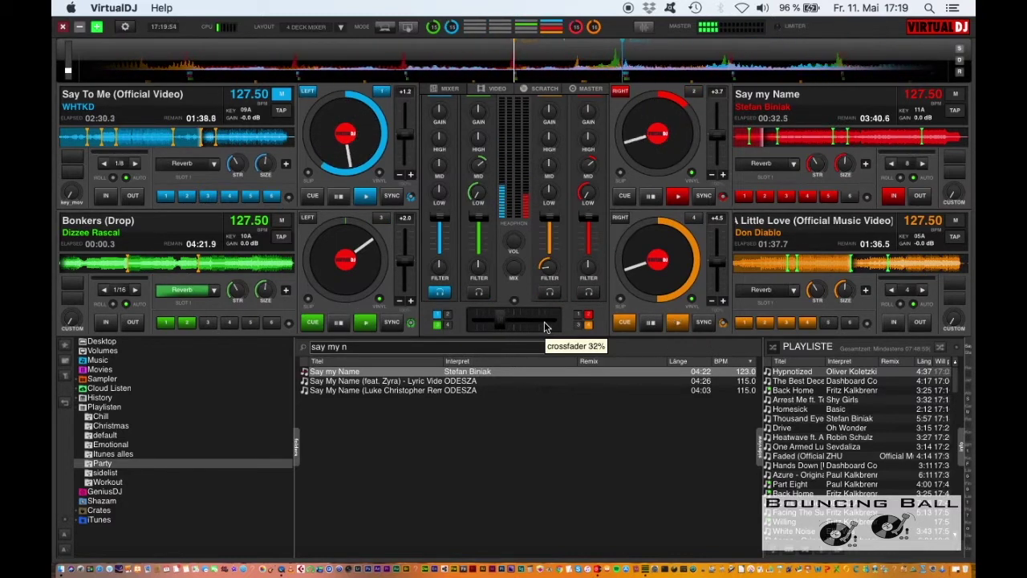
{"action": "scroll", "coordinate": [544, 327], "scroll_direction": "up", "scroll_amount": 9}
{"action": "scroll", "coordinate": [544, 327], "scroll_direction": "up", "scroll_amount": 1}
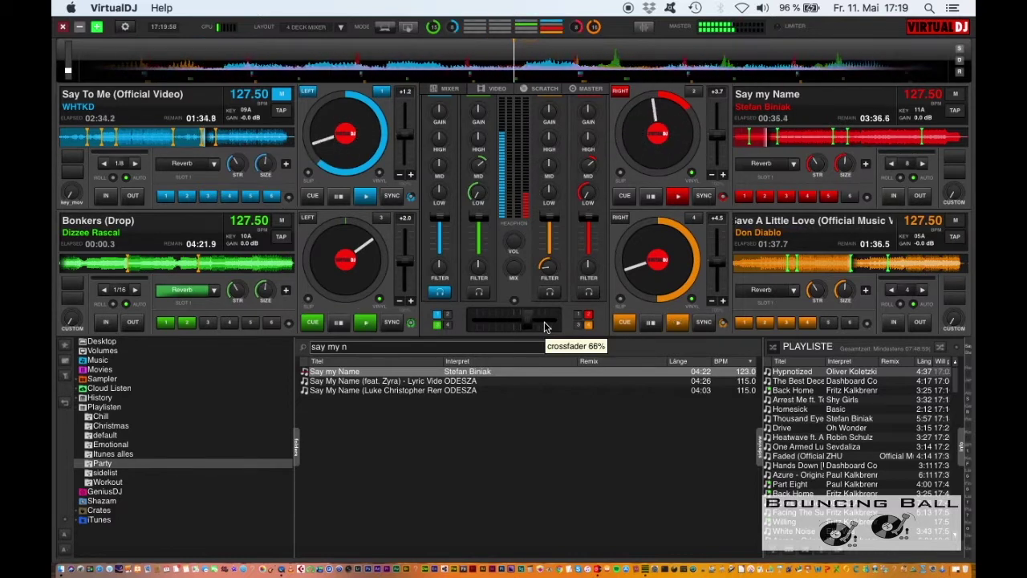
{"action": "scroll", "coordinate": [544, 327], "scroll_direction": "down", "scroll_amount": 3}
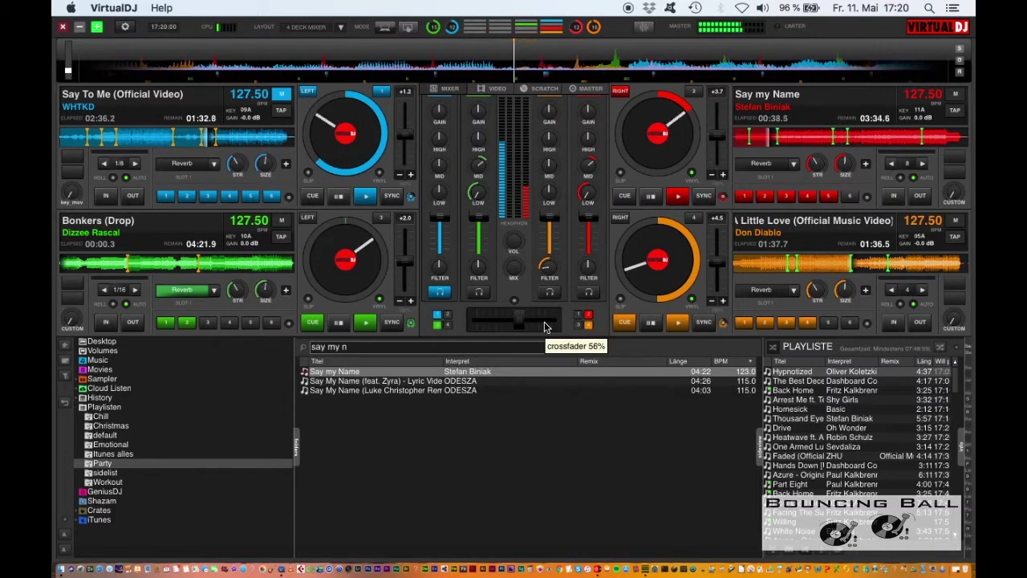
Rock the crossfader around centre while sweeping deck 1's filter with Reverb, then reset the filter and turn Reverb off
{"action": "left_click_drag", "start_coordinate": [544, 324], "coordinate": [536, 324]}
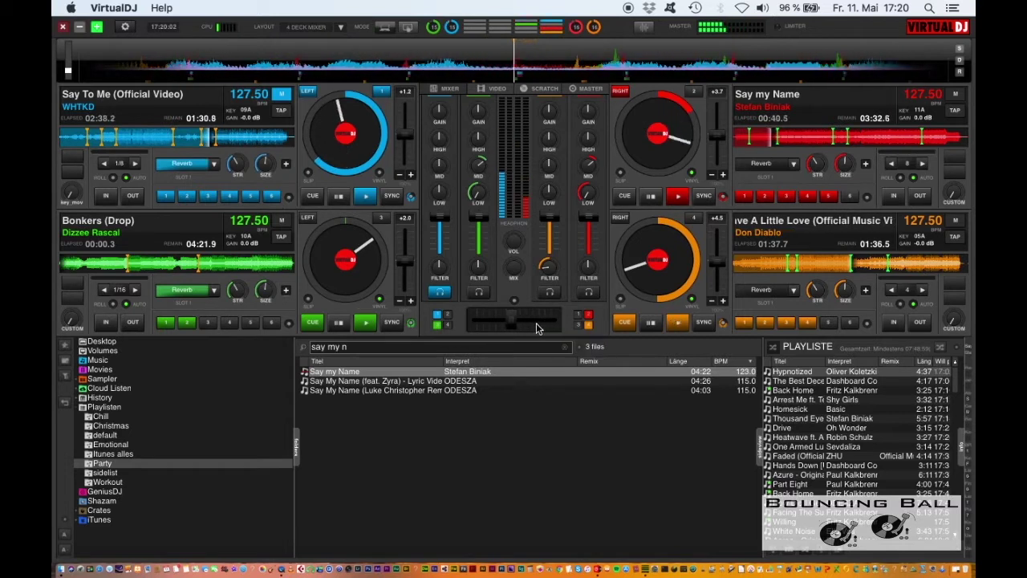
{"action": "scroll", "coordinate": [536, 324], "scroll_direction": "up", "scroll_amount": 2}
{"action": "scroll", "coordinate": [443, 269], "scroll_direction": "up", "scroll_amount": 1}
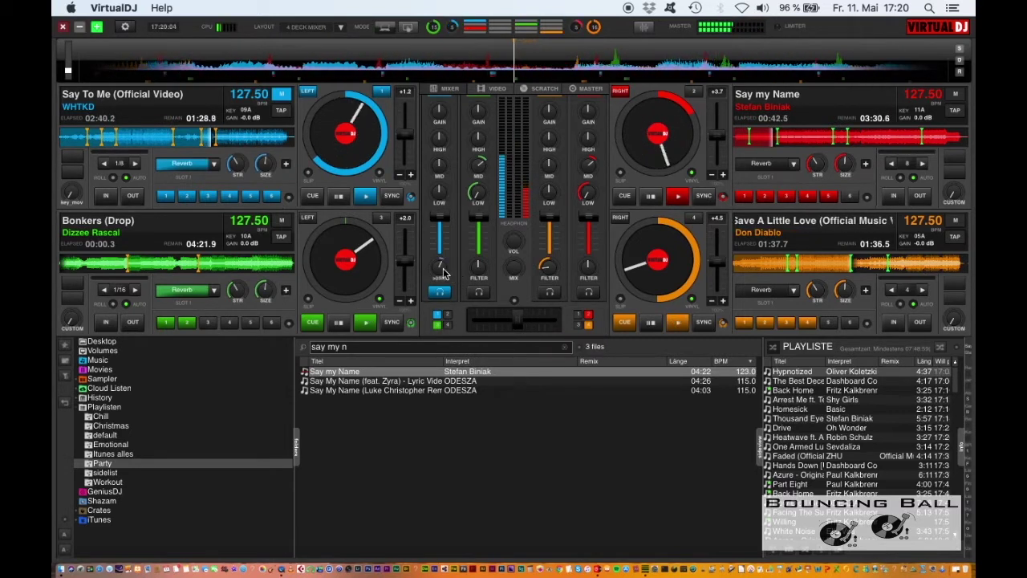
{"action": "scroll", "coordinate": [443, 274], "scroll_direction": "up", "scroll_amount": 5}
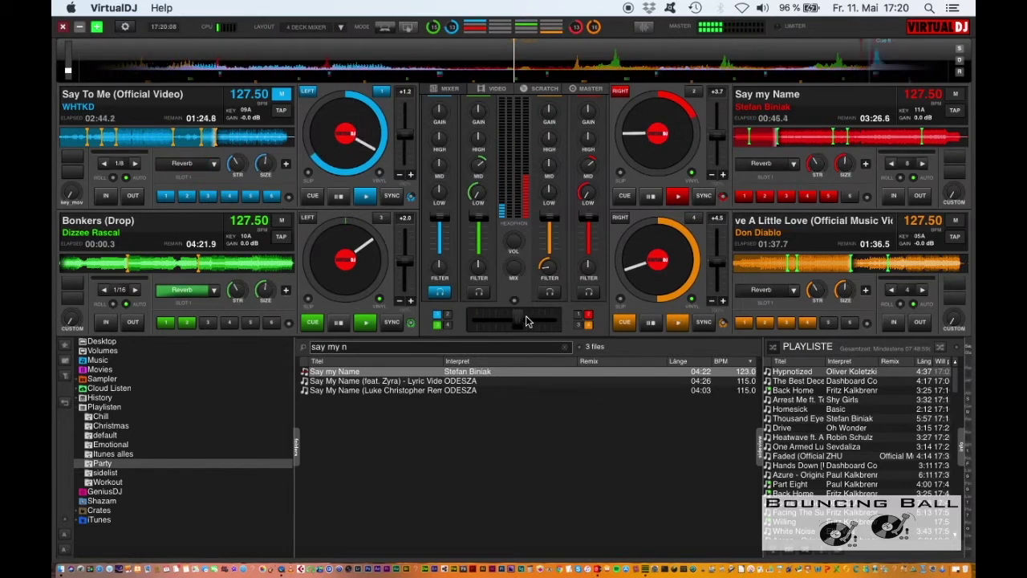
Push the crossfader to 57%, settle it at 51% and raise deck 1's high EQ slightly
{"action": "scroll", "coordinate": [526, 320], "scroll_direction": "up", "scroll_amount": 4}
{"action": "scroll", "coordinate": [525, 321], "scroll_direction": "up", "scroll_amount": 1}
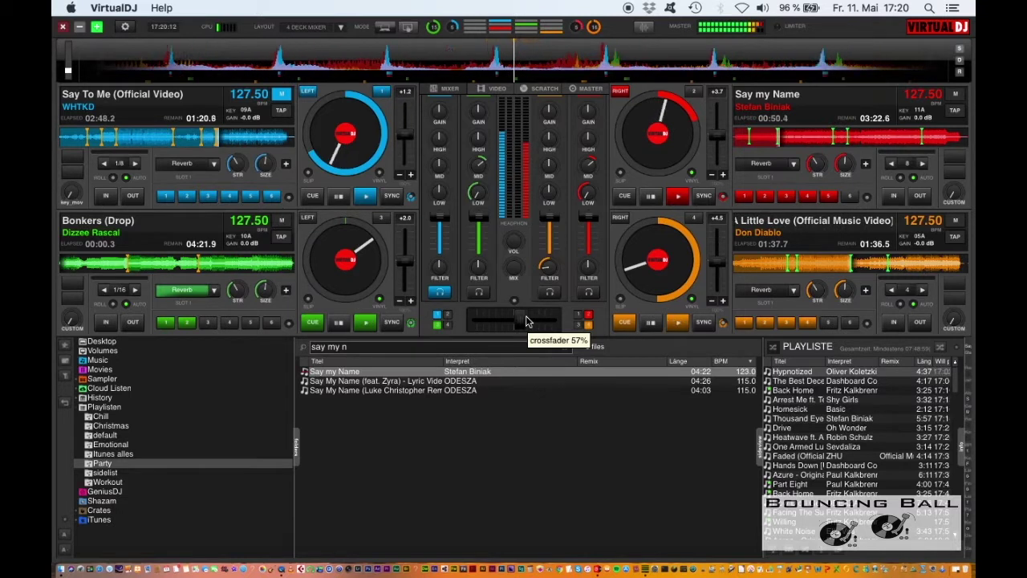
{"action": "scroll", "coordinate": [527, 321], "scroll_direction": "down", "scroll_amount": 6}
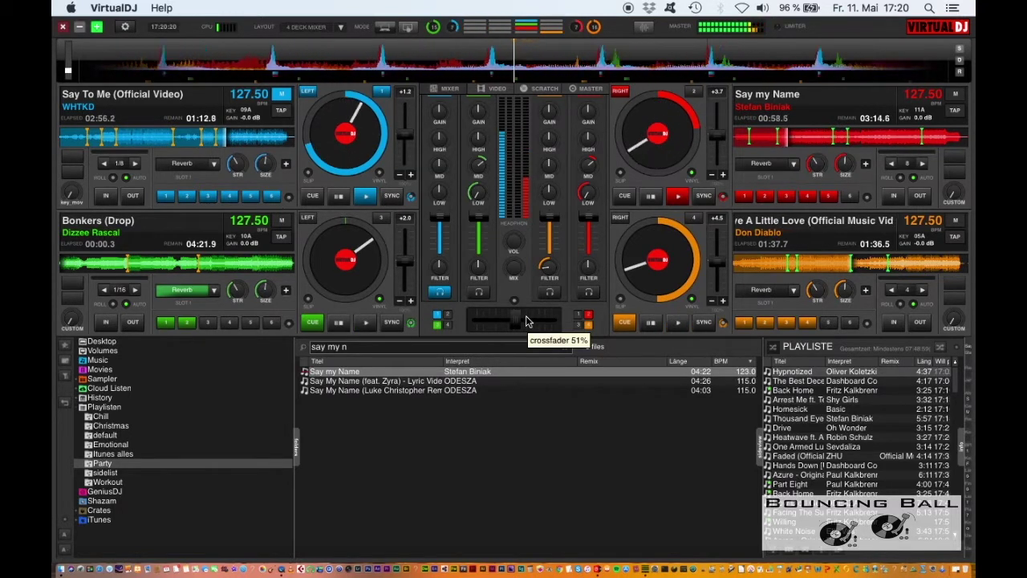
{"action": "scroll", "coordinate": [526, 321], "scroll_direction": "down", "scroll_amount": 2}
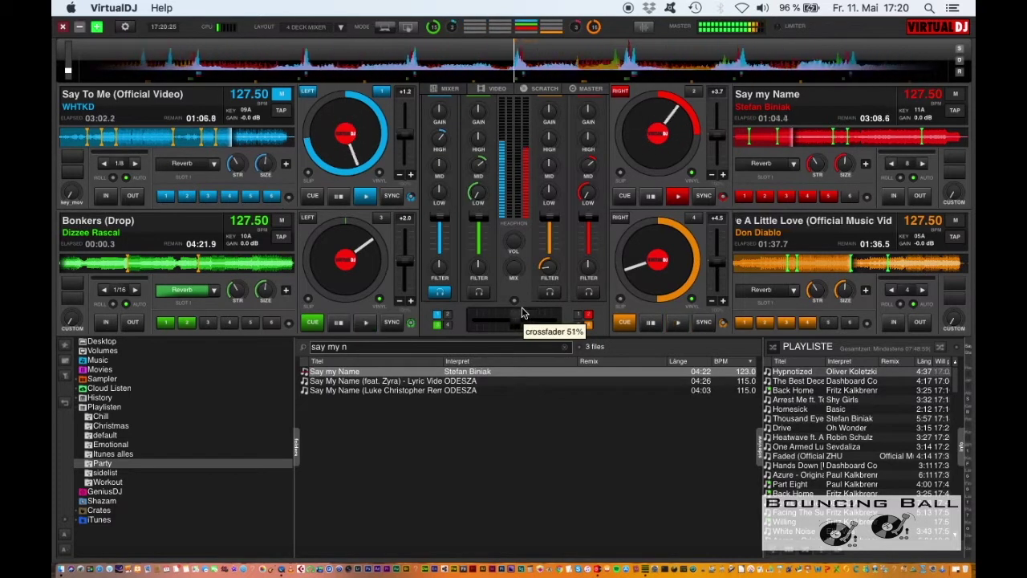
{"action": "left_click_drag", "start_coordinate": [522, 308], "coordinate": [524, 312]}
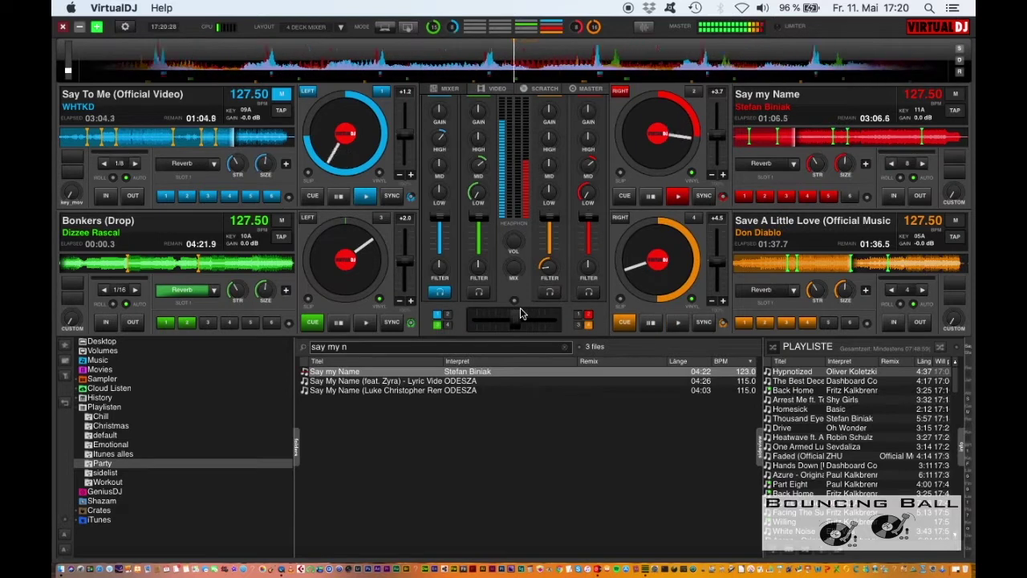
{"action": "mouse_move", "coordinate": [519, 311]}
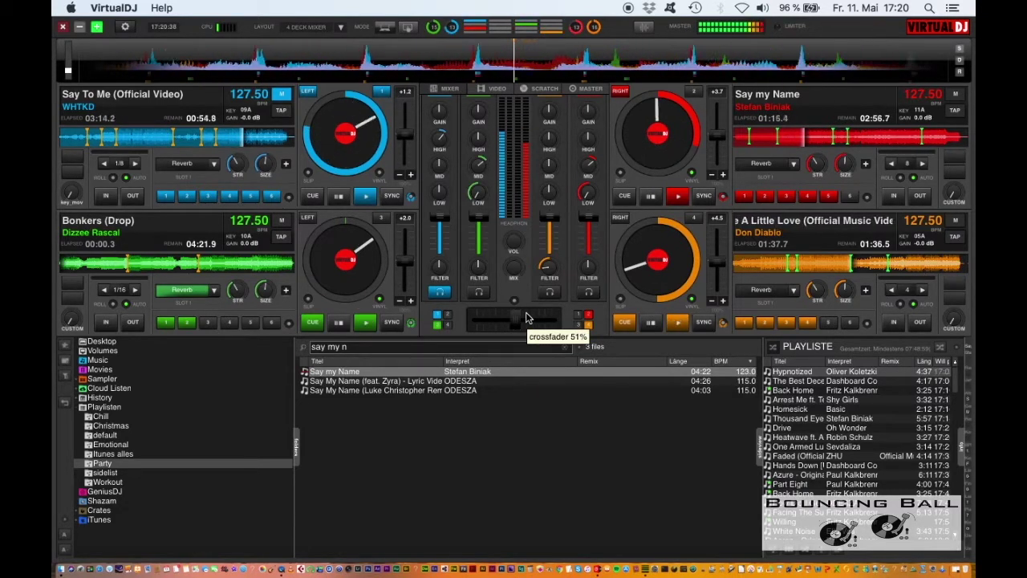
Pull the crossfader down to 29% towards Say To Me and rock it around 34%
{"action": "scroll", "coordinate": [526, 318], "scroll_direction": "down", "scroll_amount": 5}
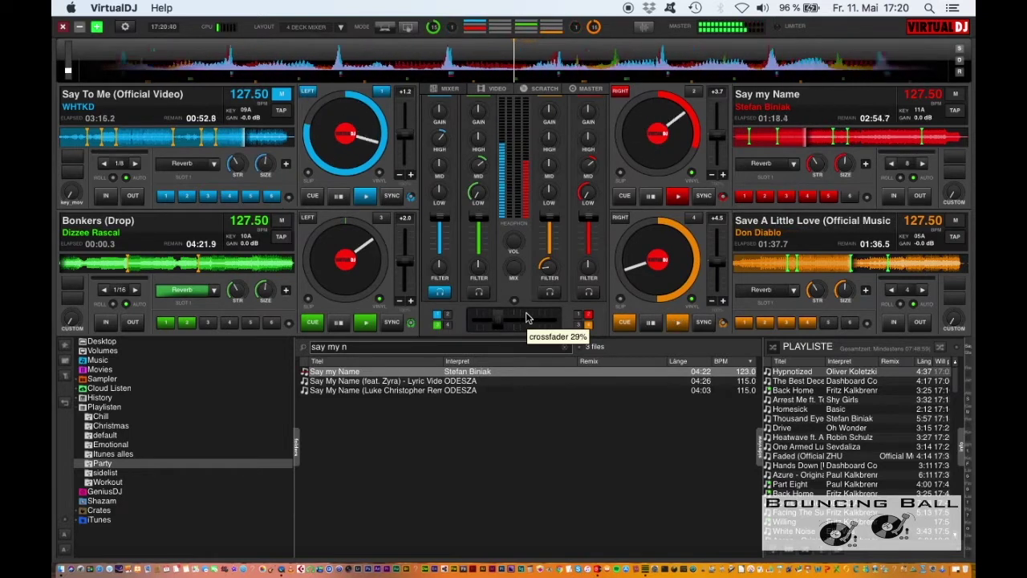
{"action": "scroll", "coordinate": [526, 318], "scroll_direction": "up", "scroll_amount": 5}
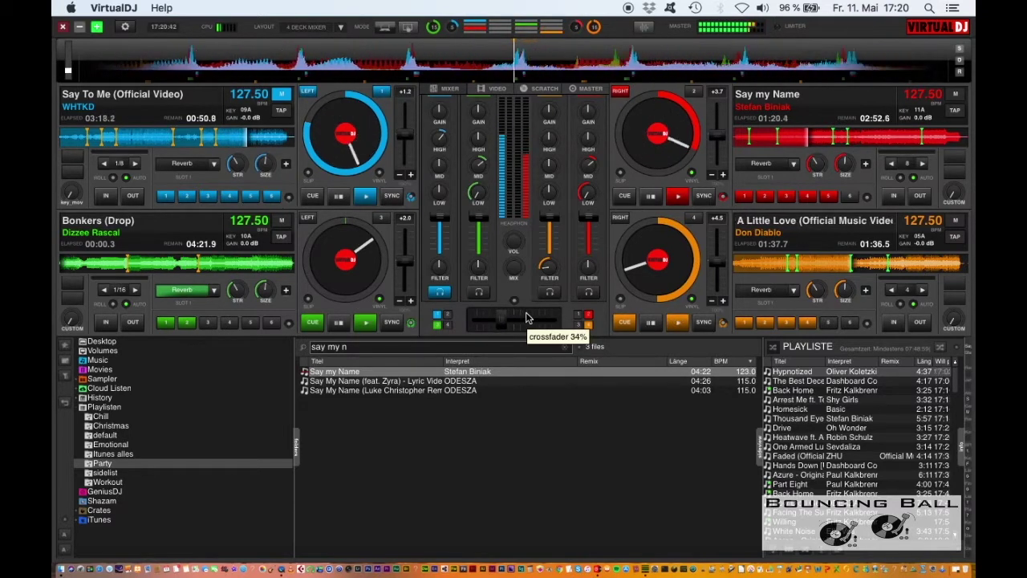
{"action": "scroll", "coordinate": [527, 318], "scroll_direction": "down", "scroll_amount": 2}
{"action": "scroll", "coordinate": [526, 318], "scroll_direction": "up", "scroll_amount": 4}
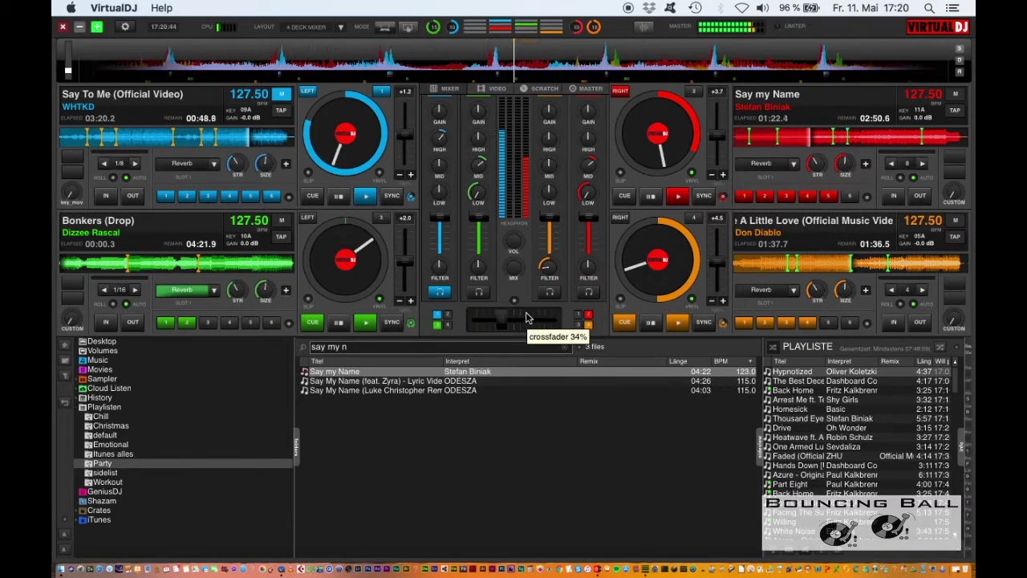
{"action": "scroll", "coordinate": [527, 318], "scroll_direction": "down", "scroll_amount": 4}
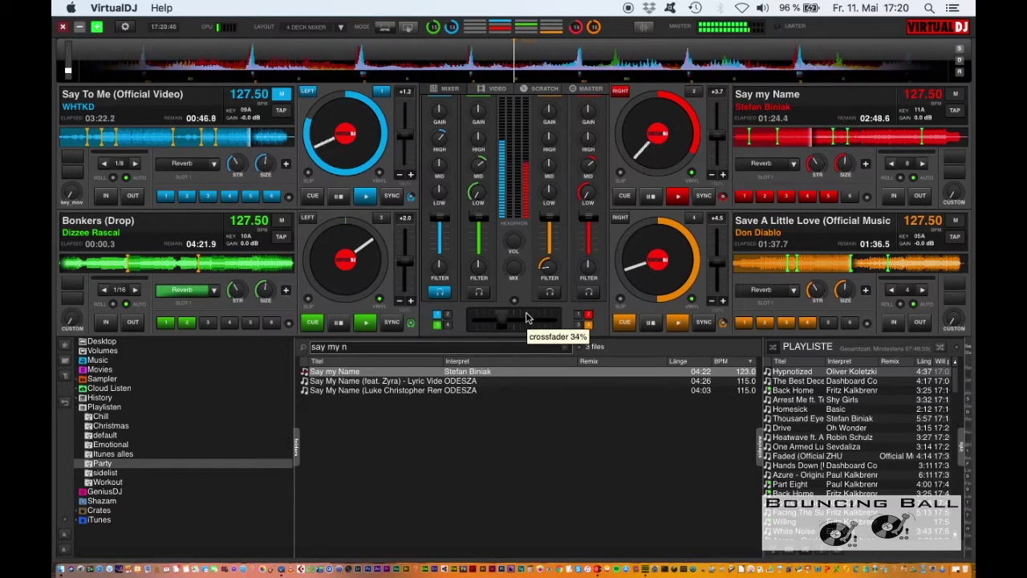
Dip the crossfader to 27% on the Say To Me side and bring it back to 50%
{"action": "scroll", "coordinate": [526, 317], "scroll_direction": "up", "scroll_amount": 2}
{"action": "scroll", "coordinate": [527, 318], "scroll_direction": "down", "scroll_amount": 3}
{"action": "scroll", "coordinate": [526, 318], "scroll_direction": "up", "scroll_amount": 5}
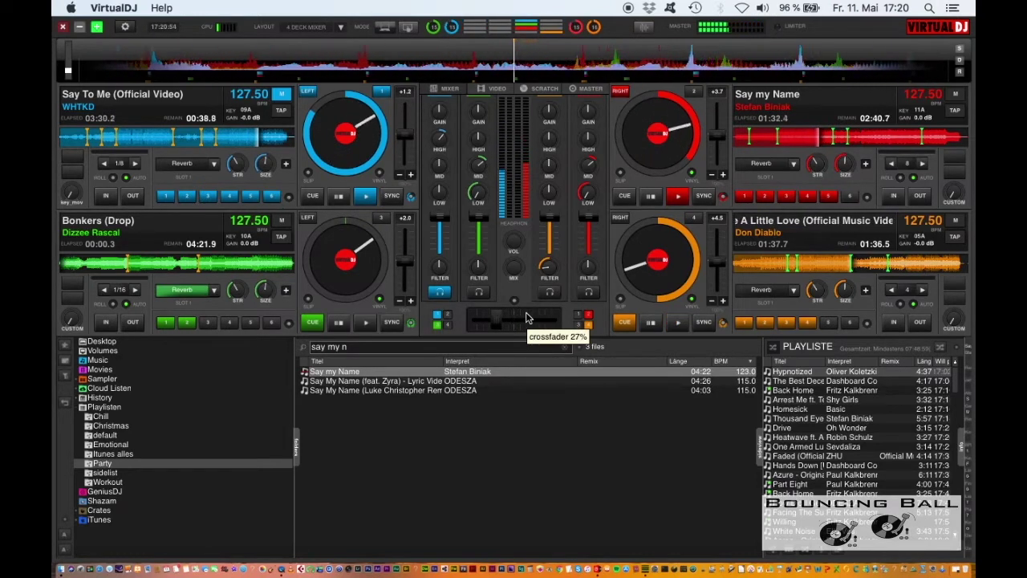
{"action": "scroll", "coordinate": [526, 317], "scroll_direction": "up", "scroll_amount": 2}
{"action": "scroll", "coordinate": [527, 318], "scroll_direction": "up", "scroll_amount": 1}
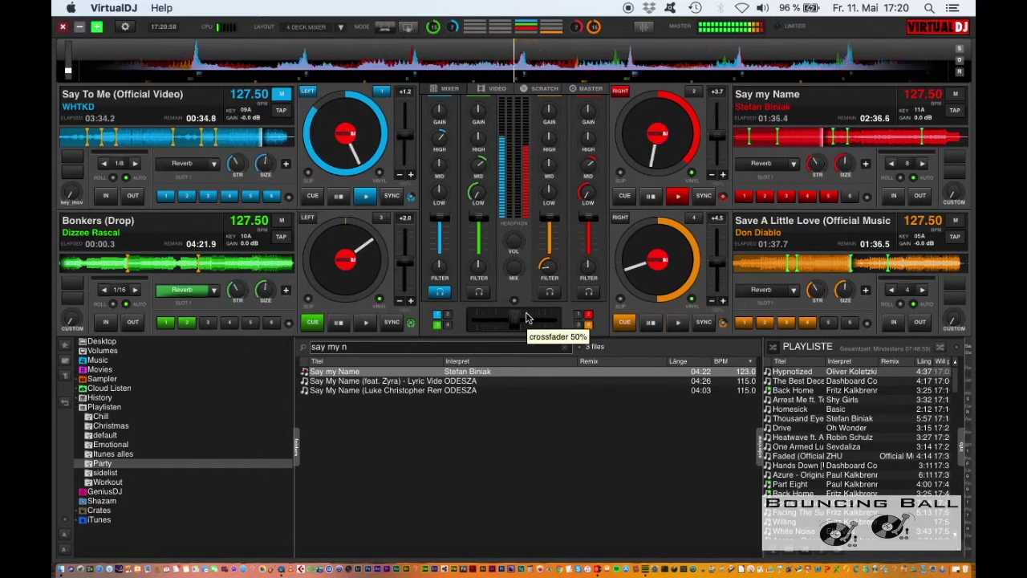
Set the crossfader to 36% and sweep deck 1's low-pass filter down through 12 kHz, 5.1 kHz and 3.7 kHz until it is closed
{"action": "left_click", "coordinate": [496, 346]}
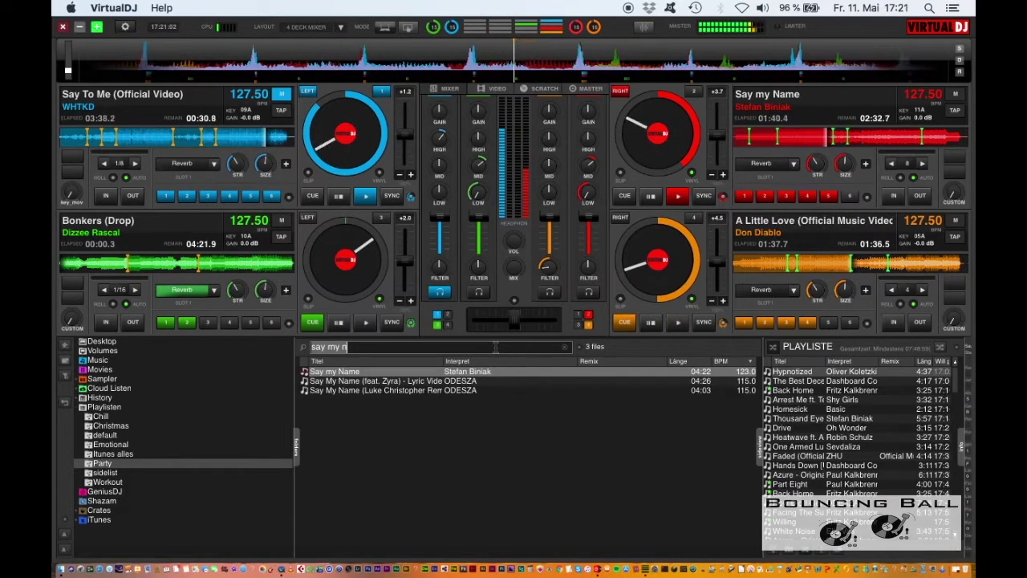
{"action": "mouse_move", "coordinate": [502, 321]}
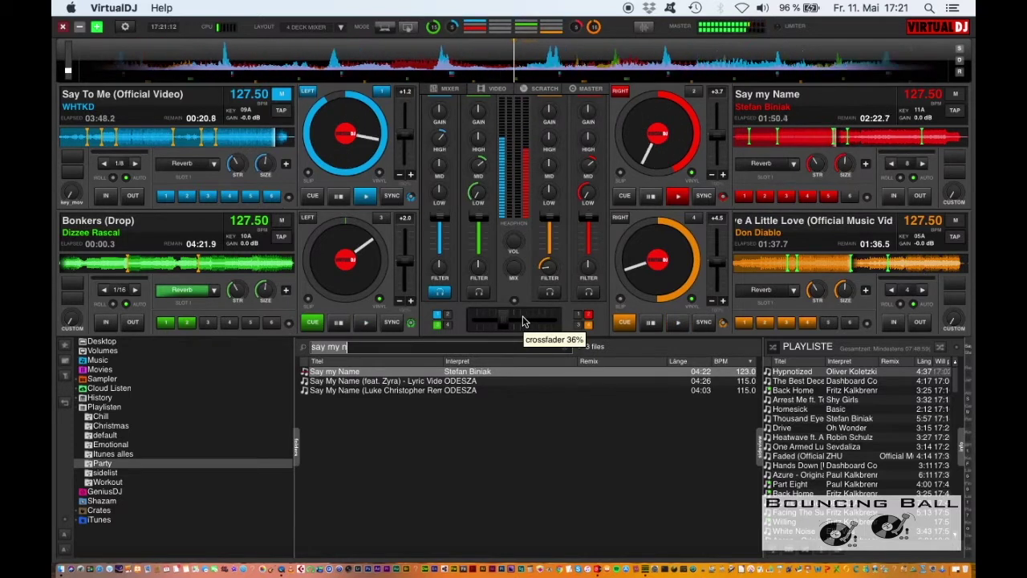
{"action": "mouse_move", "coordinate": [439, 265]}
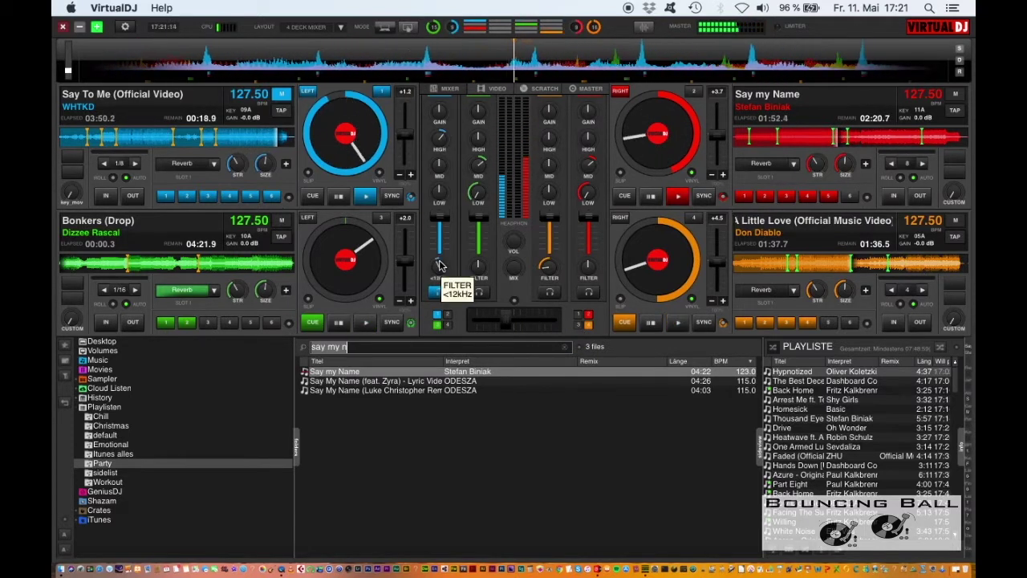
{"action": "scroll", "coordinate": [439, 265], "scroll_direction": "down", "scroll_amount": 4}
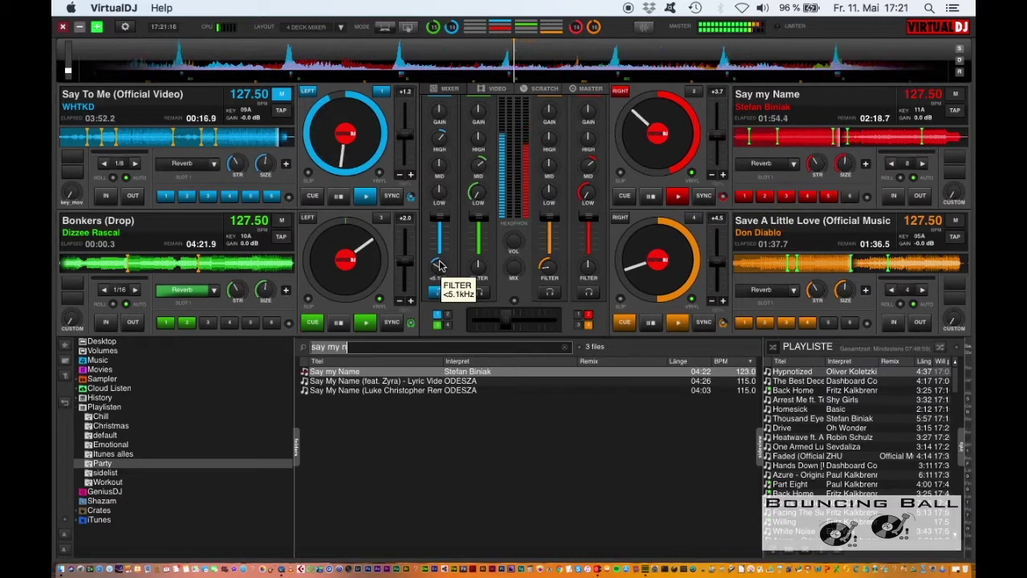
{"action": "scroll", "coordinate": [439, 266], "scroll_direction": "down", "scroll_amount": 6}
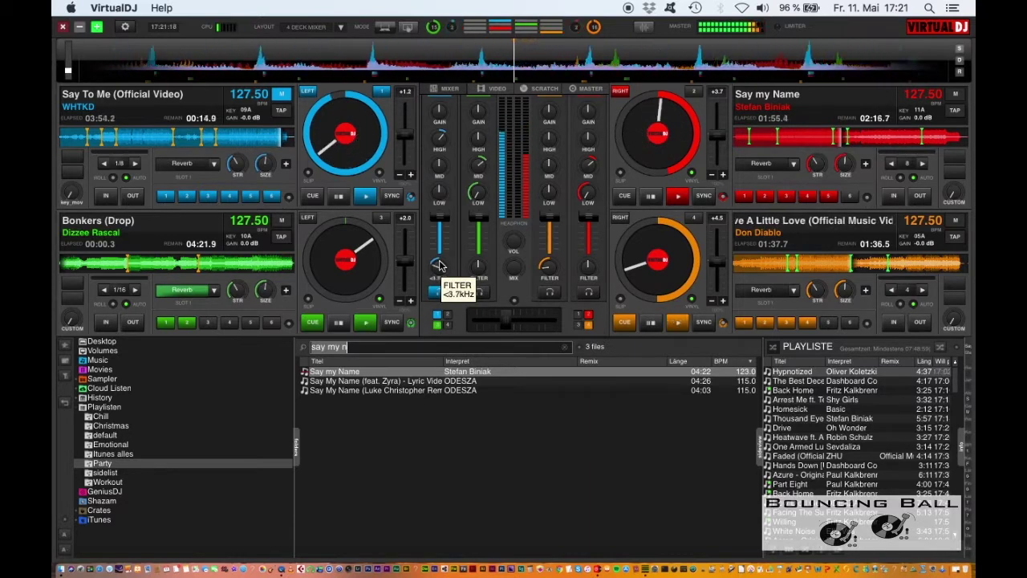
{"action": "scroll", "coordinate": [439, 265], "scroll_direction": "down", "scroll_amount": 3}
{"action": "scroll", "coordinate": [439, 266], "scroll_direction": "down", "scroll_amount": 4}
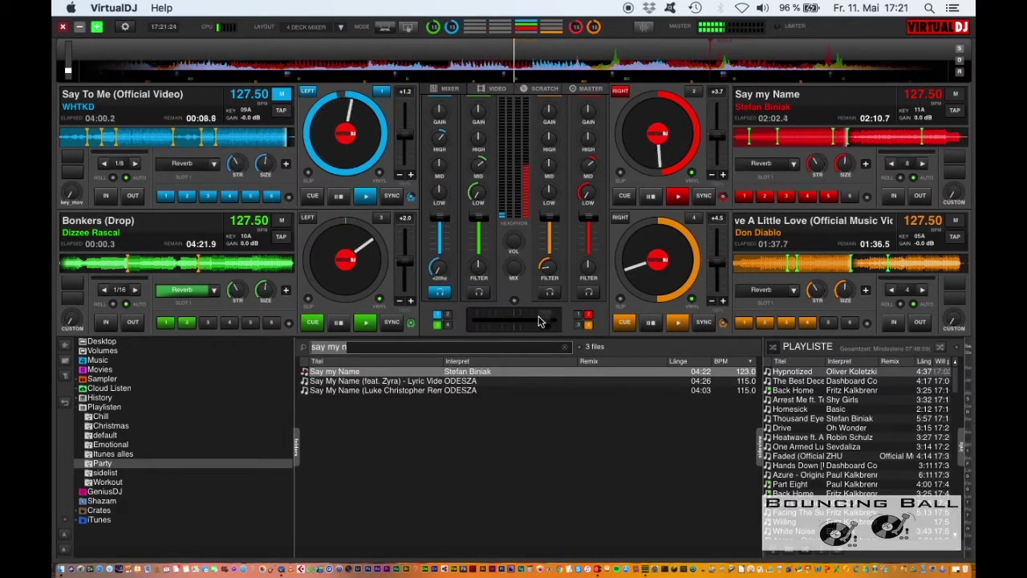
Push the crossfader fully over to Say my Name and switch headphone monitoring to deck 2
{"action": "scroll", "coordinate": [539, 322], "scroll_direction": "up", "scroll_amount": 5}
{"action": "type", "text": "m"}
{"action": "left_click", "coordinate": [588, 293]}
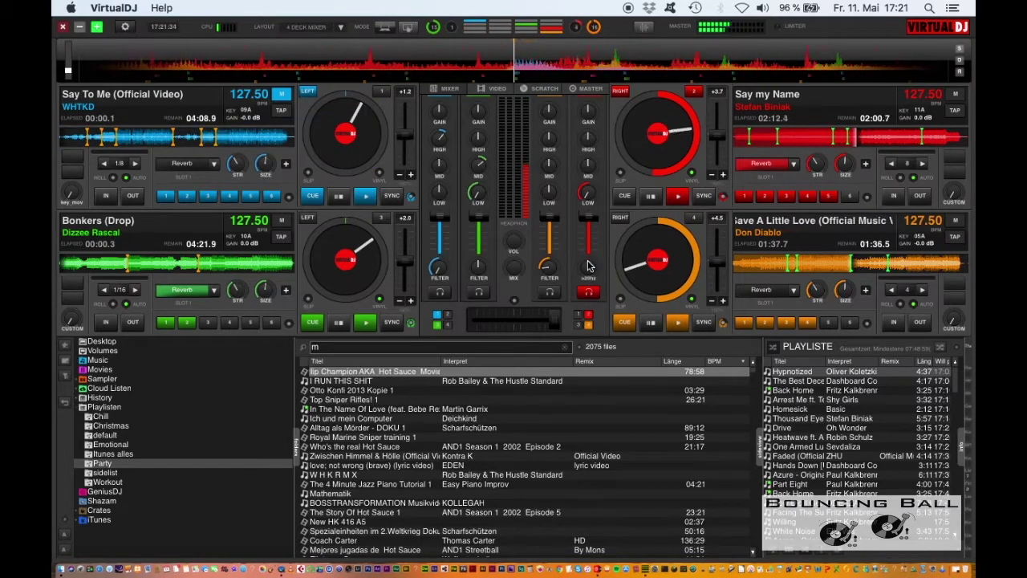
Sweep deck 2's high-pass filter up to 3.6 kHz with Reverb, then reset the filter
{"action": "scroll", "coordinate": [589, 262], "scroll_direction": "up", "scroll_amount": 2}
{"action": "scroll", "coordinate": [588, 266], "scroll_direction": "up", "scroll_amount": 2}
{"action": "scroll", "coordinate": [588, 265], "scroll_direction": "up", "scroll_amount": 3}
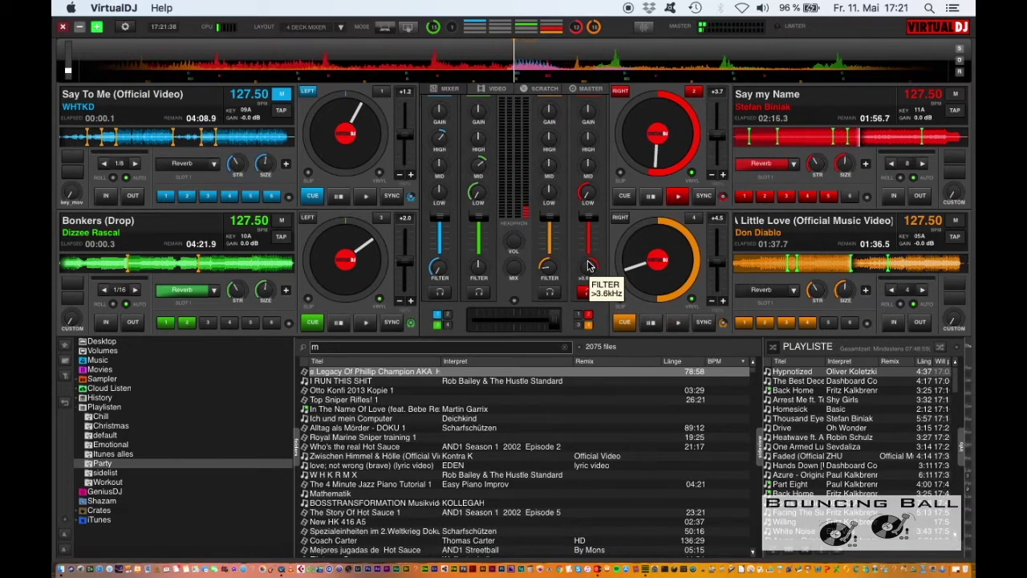
{"action": "double_click", "coordinate": [589, 266]}
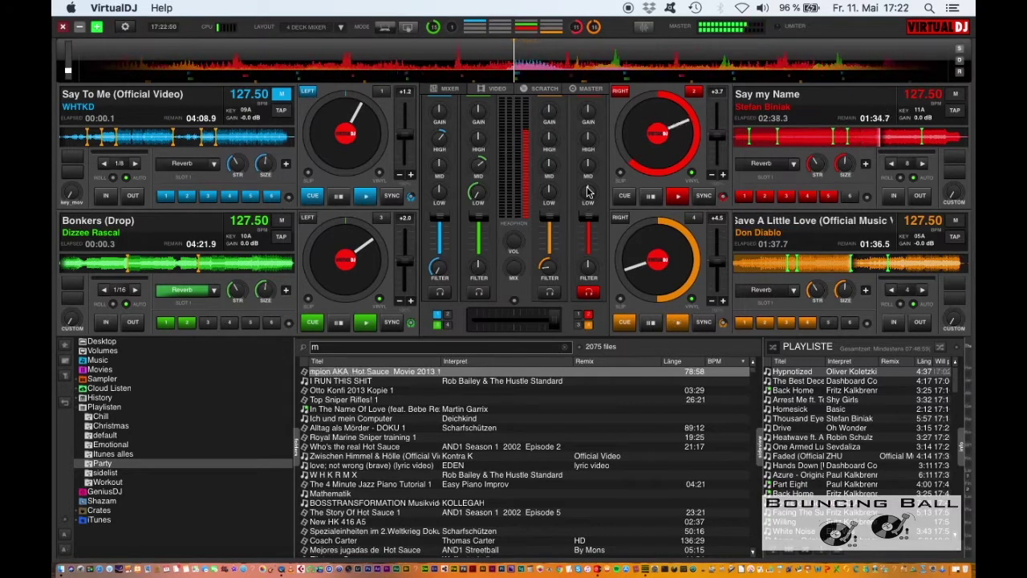
Search the library for "like i do" and load Like I Do (Feat. David Guetta, Brooks) onto deck 3
{"action": "left_click", "coordinate": [464, 345]}
{"action": "type", "text": "like i do"}
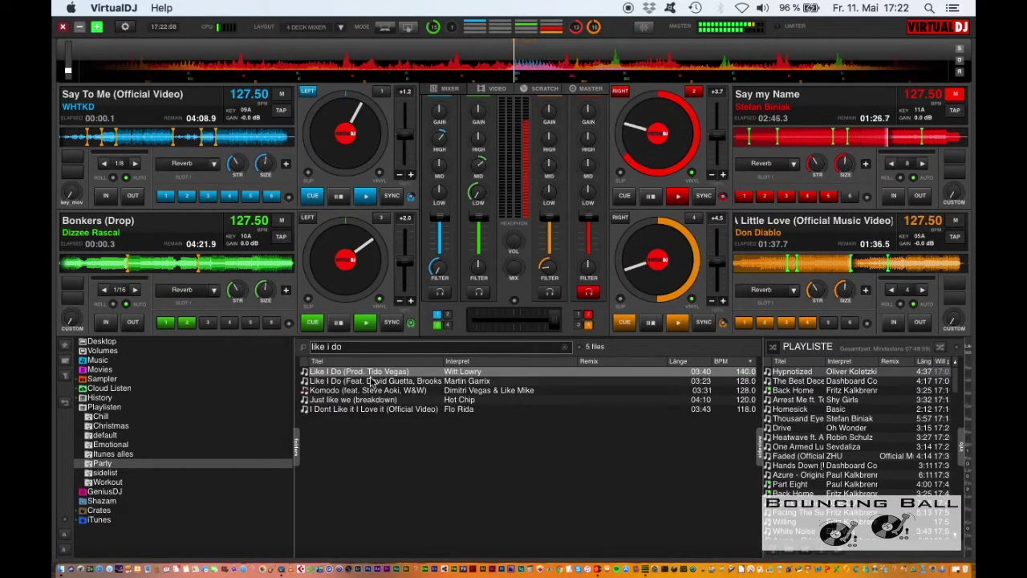
{"action": "left_click_drag", "start_coordinate": [371, 382], "coordinate": [345, 256]}
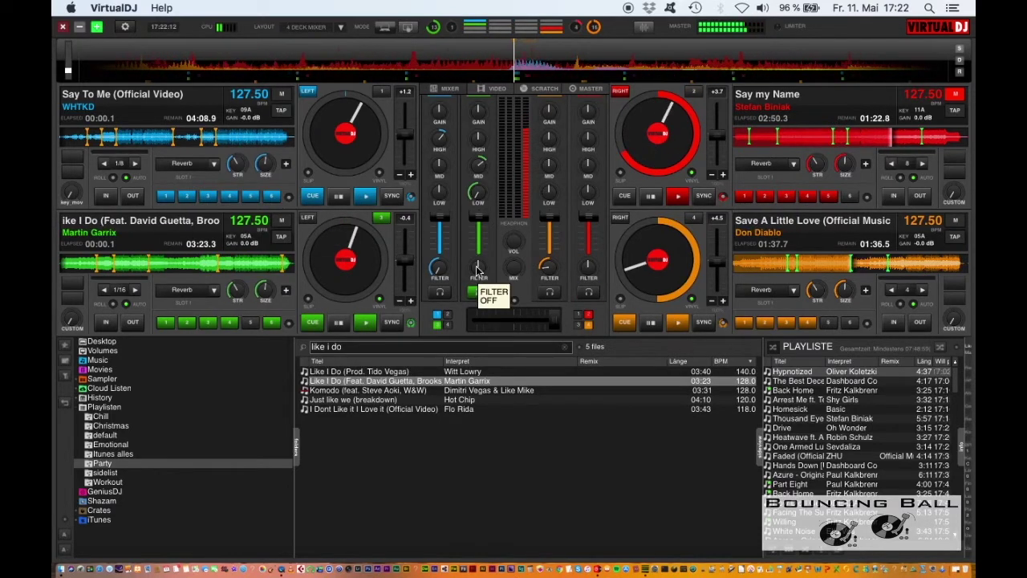
Play Like I Do in an 8-beat loop with deck 3's filter closed, and loop Say my Name over 4 beats
{"action": "key", "text": "1"}
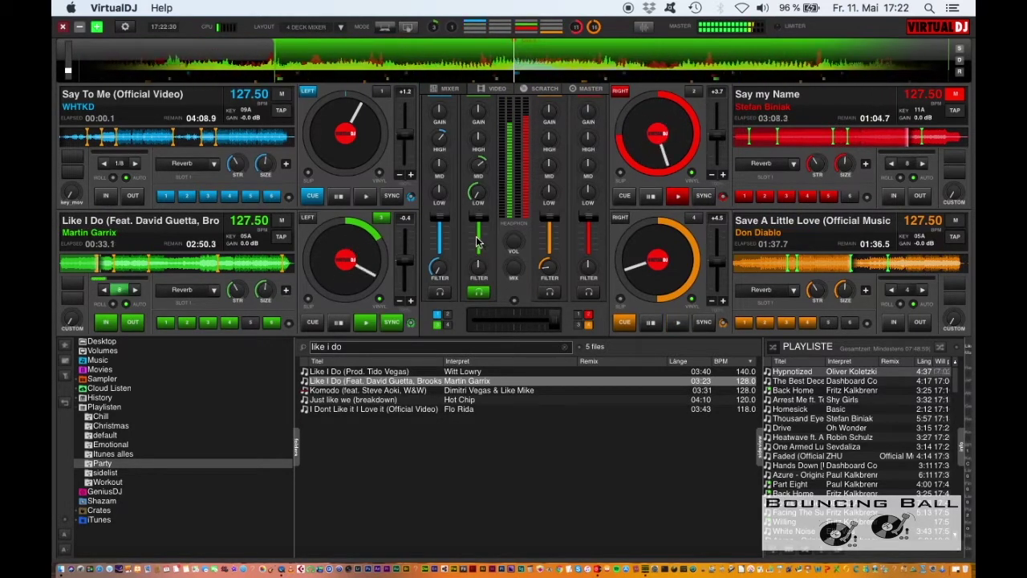
{"action": "left_click_drag", "start_coordinate": [479, 268], "coordinate": [516, 307]}
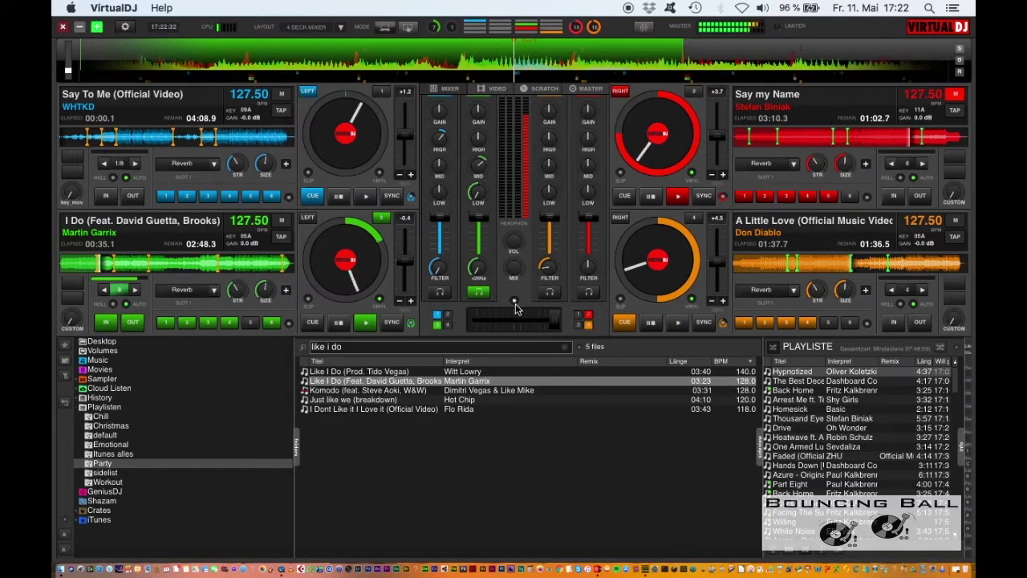
{"action": "key", "text": "Tab"}
{"action": "key", "text": "Tab"}
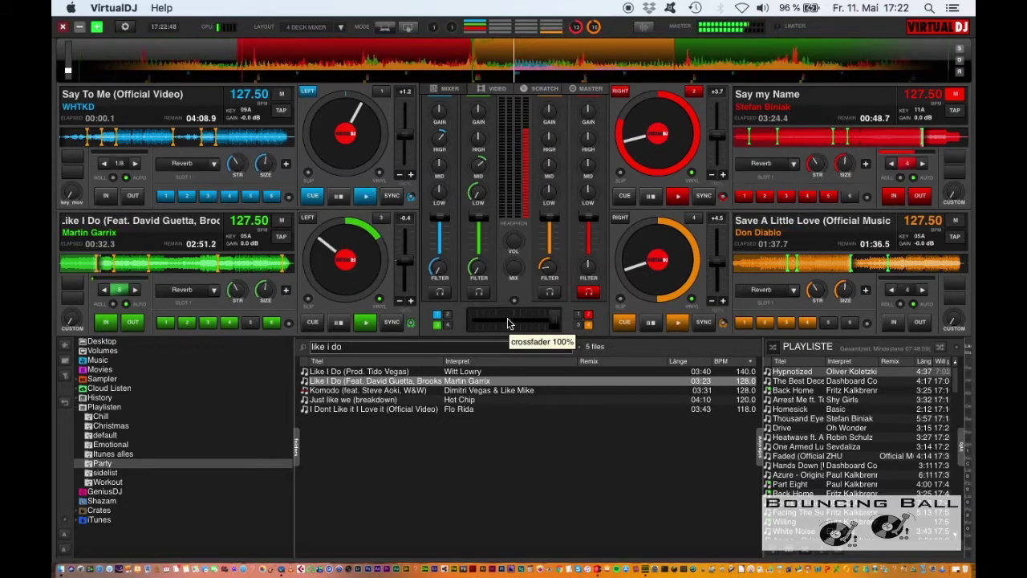
Bring the crossfader from 100% back near centre and gradually open deck 3's low-pass filter through 577 Hz and 775 Hz to 14 kHz
{"action": "scroll", "coordinate": [499, 321], "scroll_direction": "down", "scroll_amount": 10}
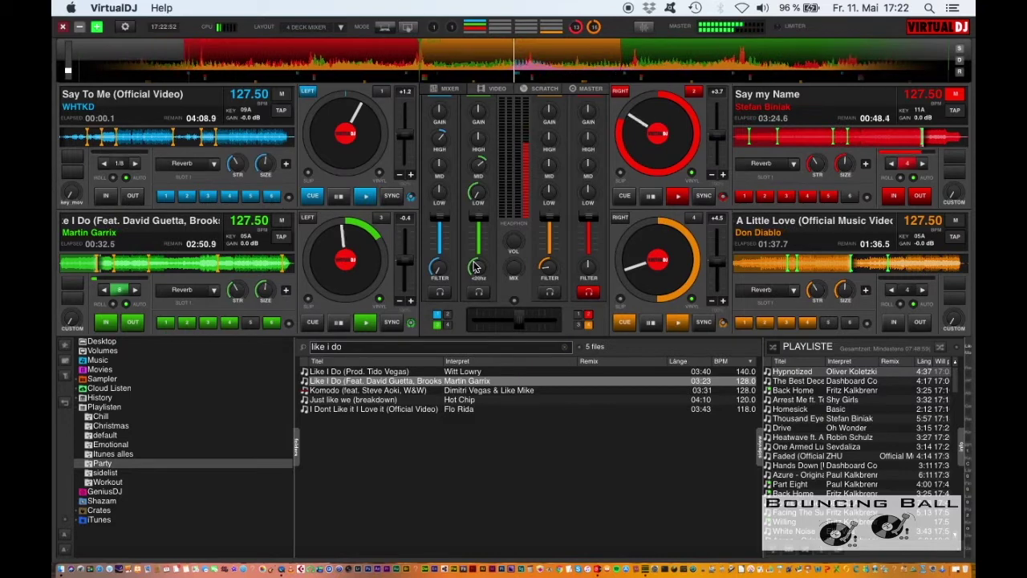
{"action": "scroll", "coordinate": [474, 267], "scroll_direction": "down", "scroll_amount": 5}
{"action": "scroll", "coordinate": [474, 267], "scroll_direction": "up", "scroll_amount": 2}
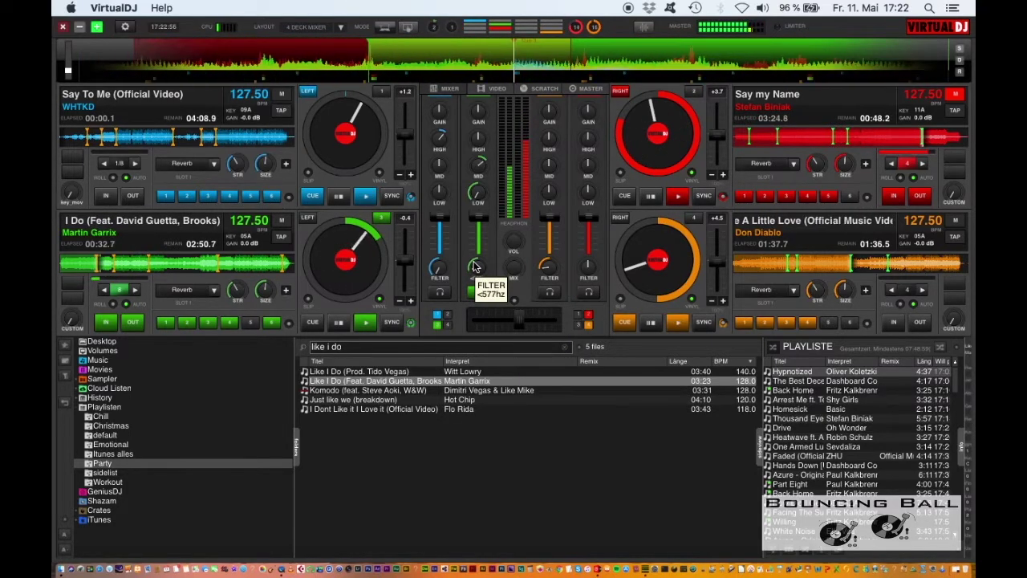
{"action": "scroll", "coordinate": [474, 267], "scroll_direction": "up", "scroll_amount": 1}
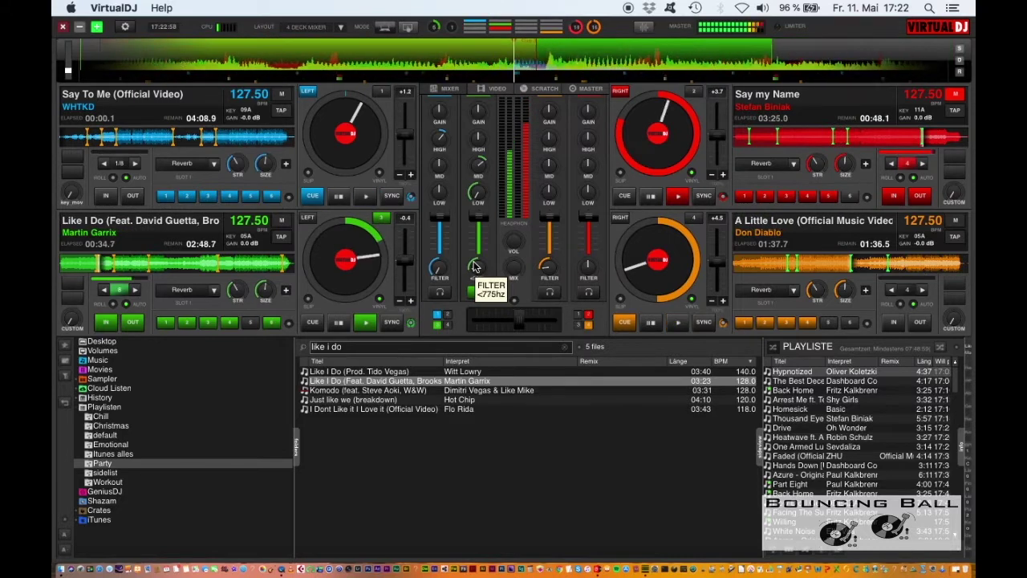
{"action": "scroll", "coordinate": [475, 267], "scroll_direction": "up", "scroll_amount": 4}
{"action": "scroll", "coordinate": [474, 266], "scroll_direction": "up", "scroll_amount": 1}
{"action": "scroll", "coordinate": [474, 266], "scroll_direction": "down", "scroll_amount": 2}
{"action": "scroll", "coordinate": [474, 267], "scroll_direction": "up", "scroll_amount": 4}
{"action": "scroll", "coordinate": [474, 266], "scroll_direction": "up", "scroll_amount": 1}
{"action": "scroll", "coordinate": [474, 266], "scroll_direction": "up", "scroll_amount": 1}
{"action": "scroll", "coordinate": [474, 266], "scroll_direction": "up", "scroll_amount": 3}
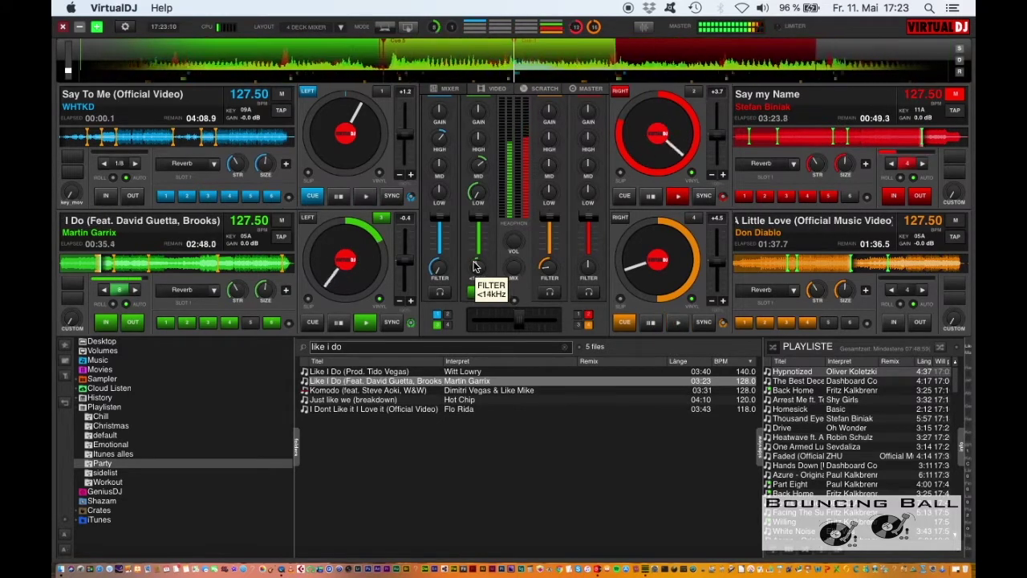
Sweep deck 3's filter with Reverb, reset it, and bring the crossfader fully over to Like I Do
{"action": "mouse_move", "coordinate": [474, 220]}
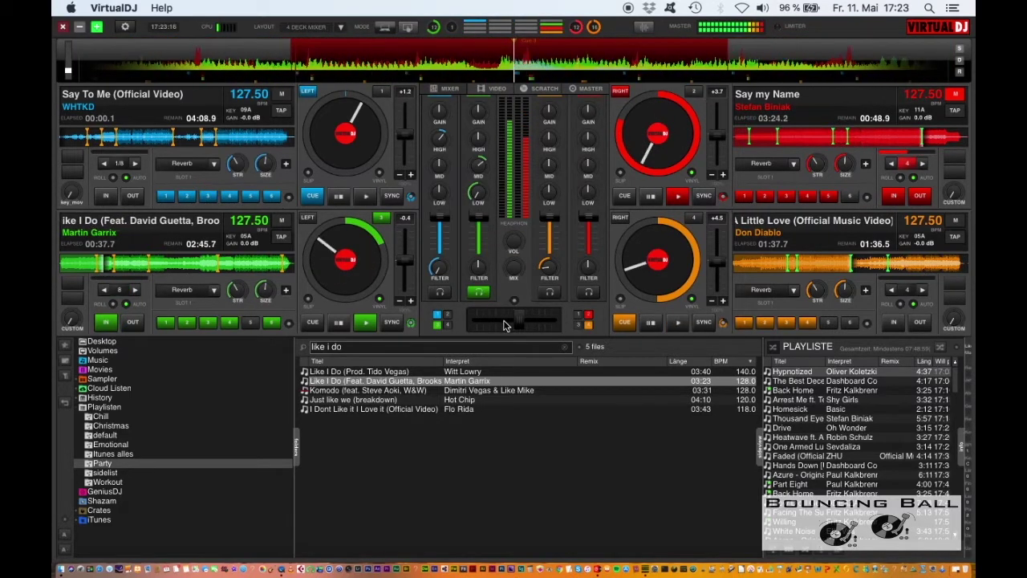
{"action": "mouse_move", "coordinate": [505, 325]}
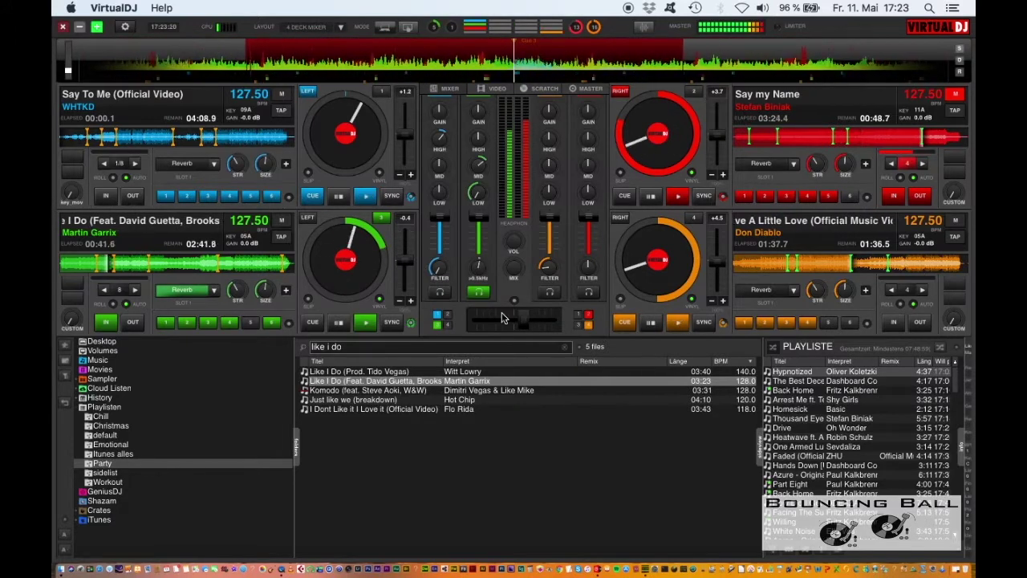
{"action": "double_click", "coordinate": [478, 268]}
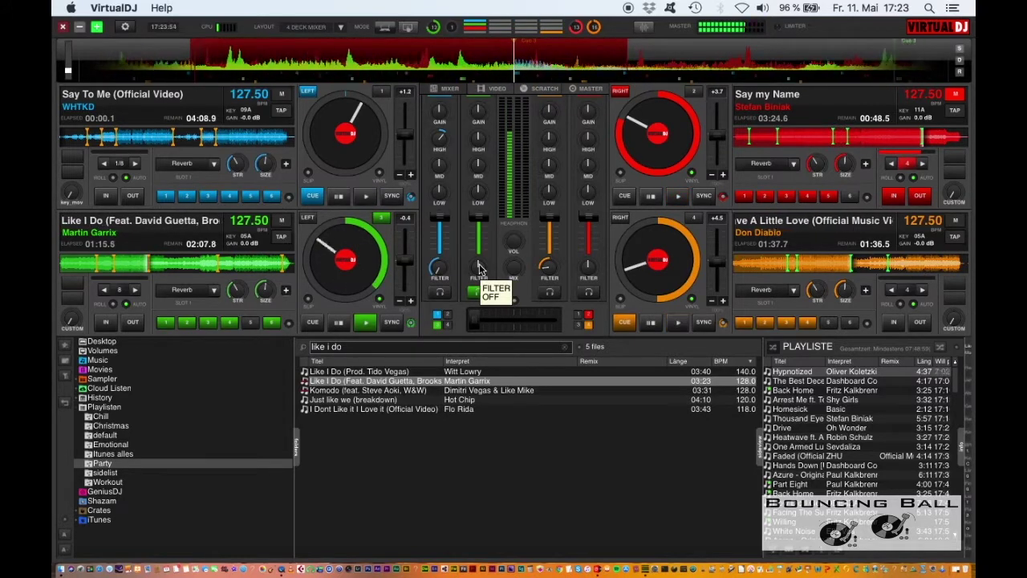
Search the library for "0815" and load 0815Rave by Bouncing Ball onto deck 4
{"action": "left_click", "coordinate": [376, 351]}
{"action": "type", "text": "0815"}
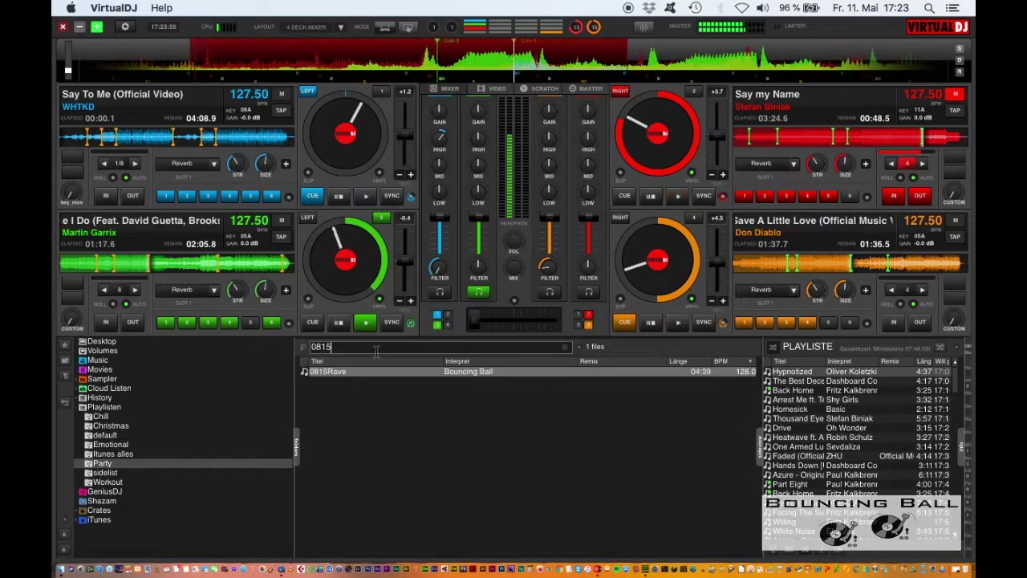
{"action": "left_click_drag", "start_coordinate": [366, 373], "coordinate": [662, 245]}
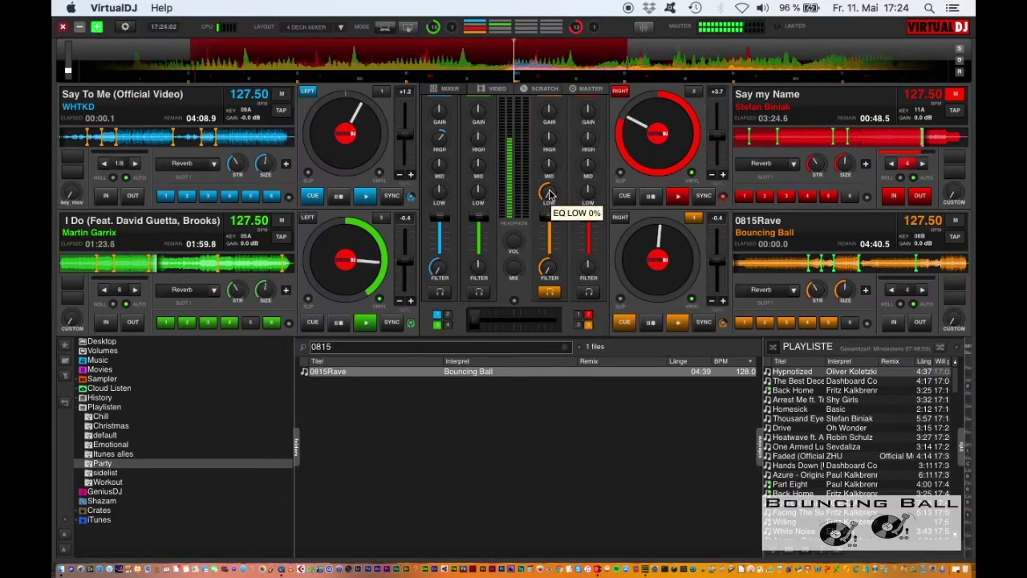
Make deck 3 the master deck, sweep its high-pass filter to 1.4 kHz with Reverb, and restore its low EQ
{"action": "left_click", "coordinate": [282, 221]}
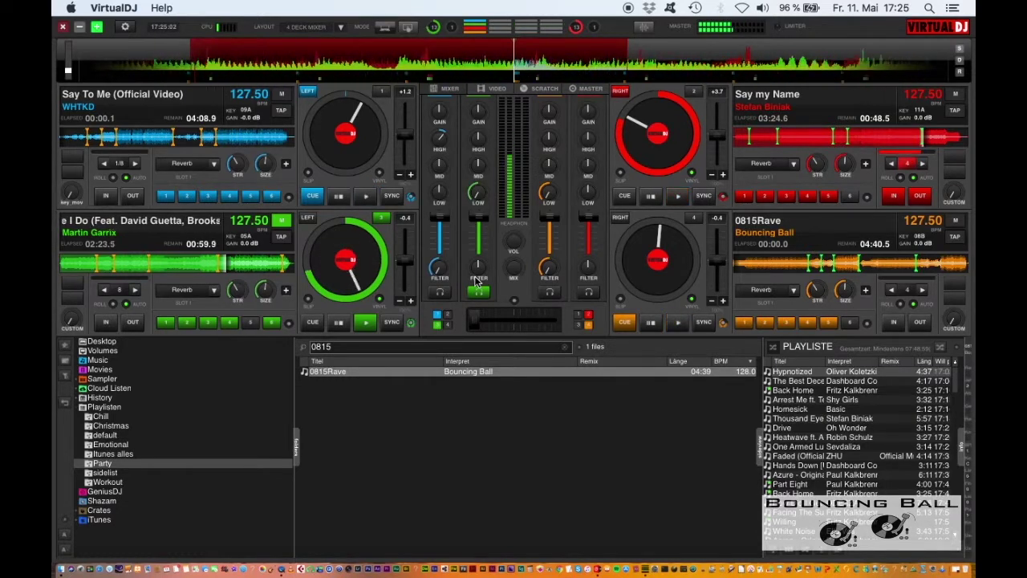
{"action": "scroll", "coordinate": [478, 266], "scroll_direction": "up", "scroll_amount": 1}
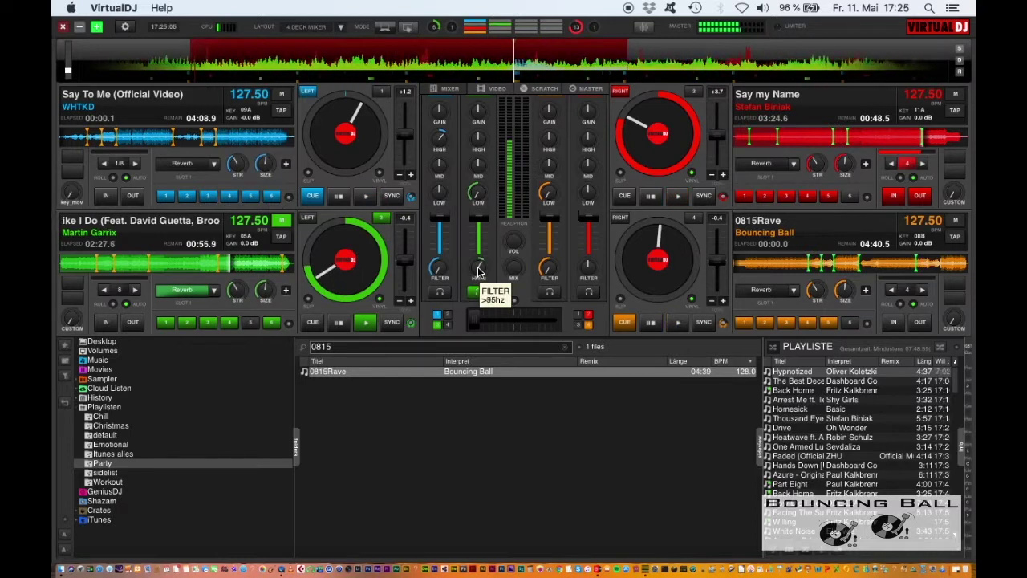
{"action": "scroll", "coordinate": [479, 270], "scroll_direction": "up", "scroll_amount": 3}
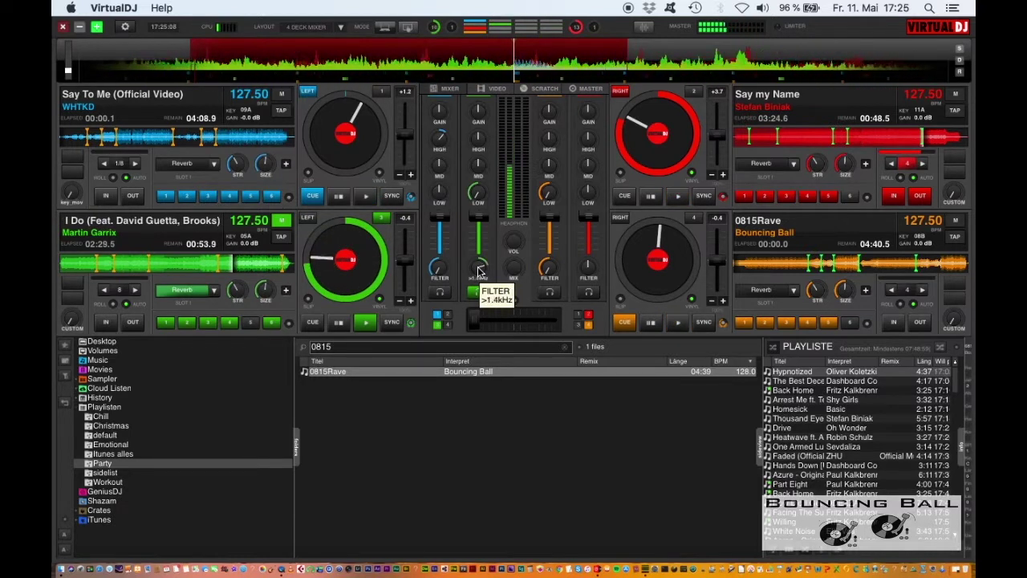
{"action": "double_click", "coordinate": [477, 195]}
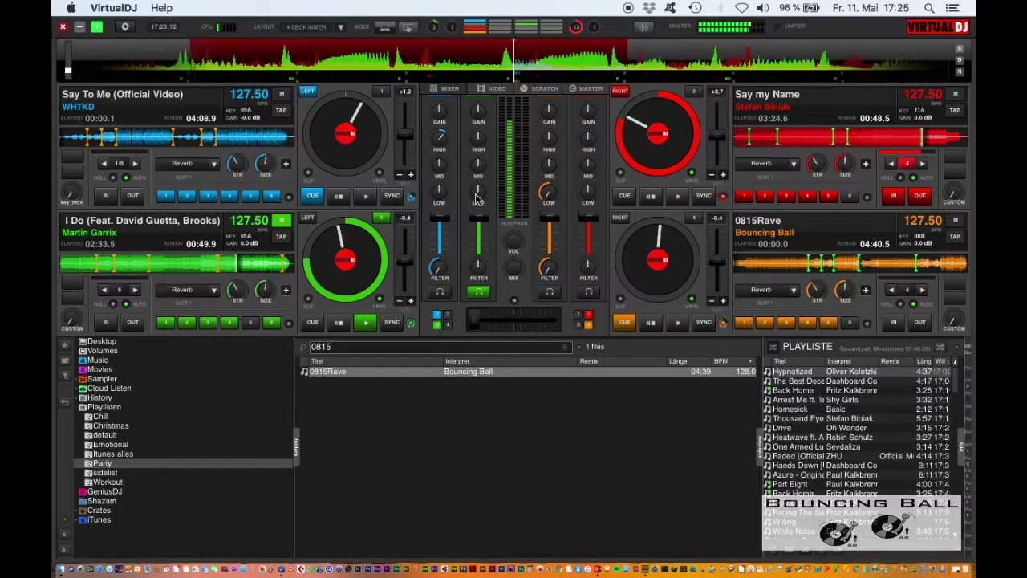
Switch headphone monitoring to deck 4 to cue 0815Rave
{"action": "left_click", "coordinate": [549, 292]}
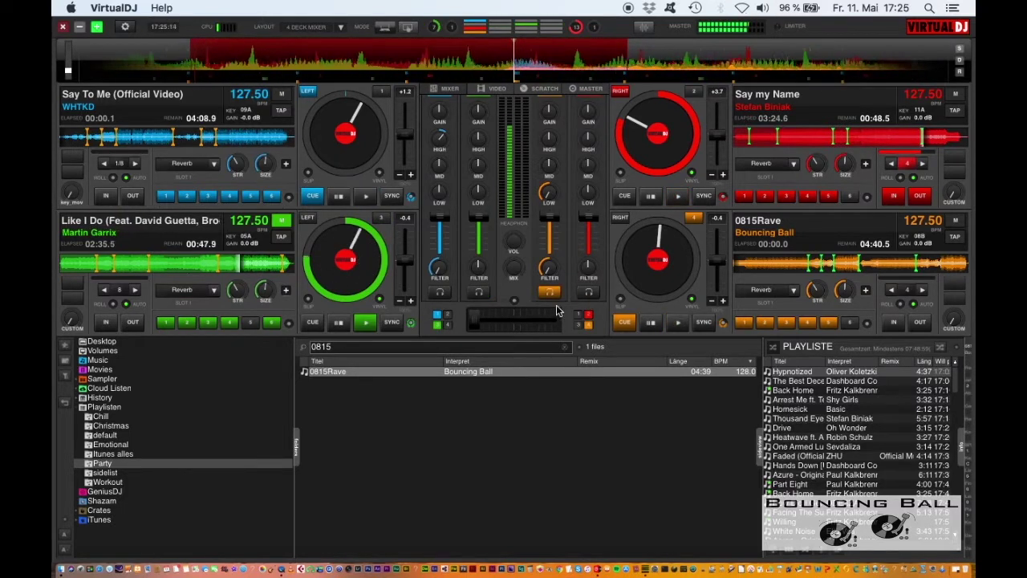
{"action": "mouse_move", "coordinate": [535, 329]}
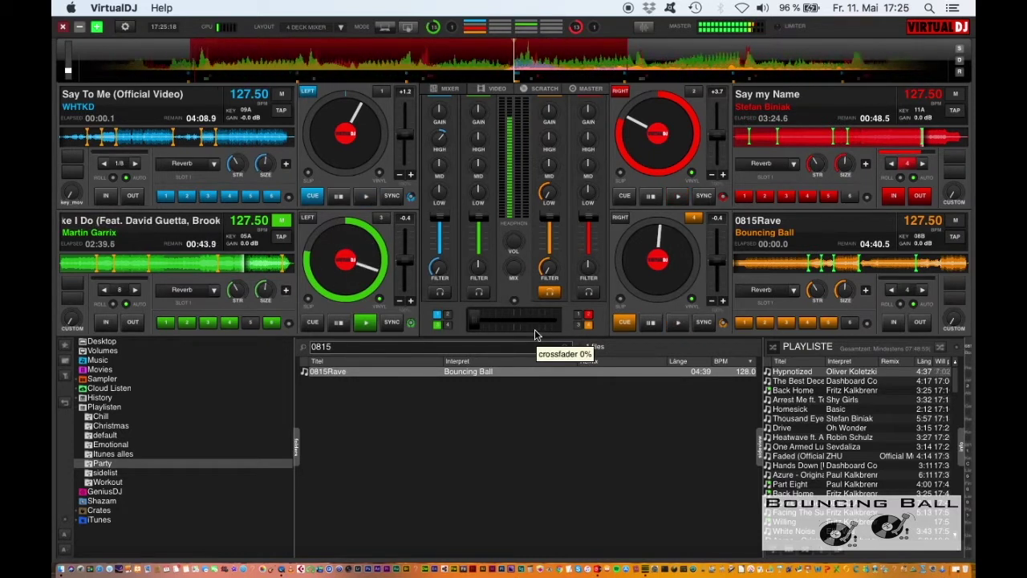
Start 0815Rave on deck 4 from its first hot cue and bring the crossfader to just before the centre
{"action": "key", "text": "1"}
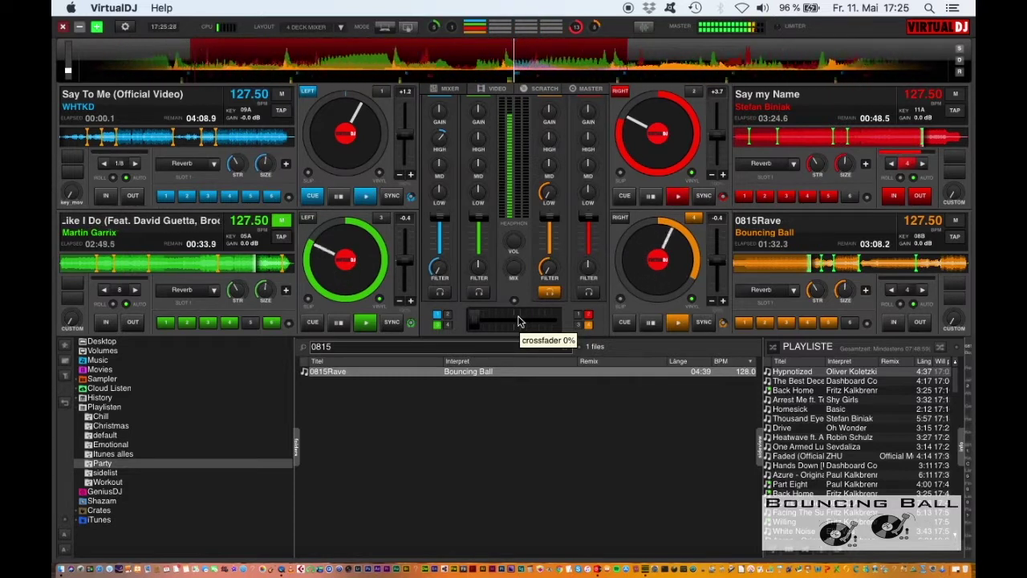
{"action": "scroll", "coordinate": [518, 321], "scroll_direction": "up", "scroll_amount": 3}
{"action": "scroll", "coordinate": [518, 321], "scroll_direction": "up", "scroll_amount": 5}
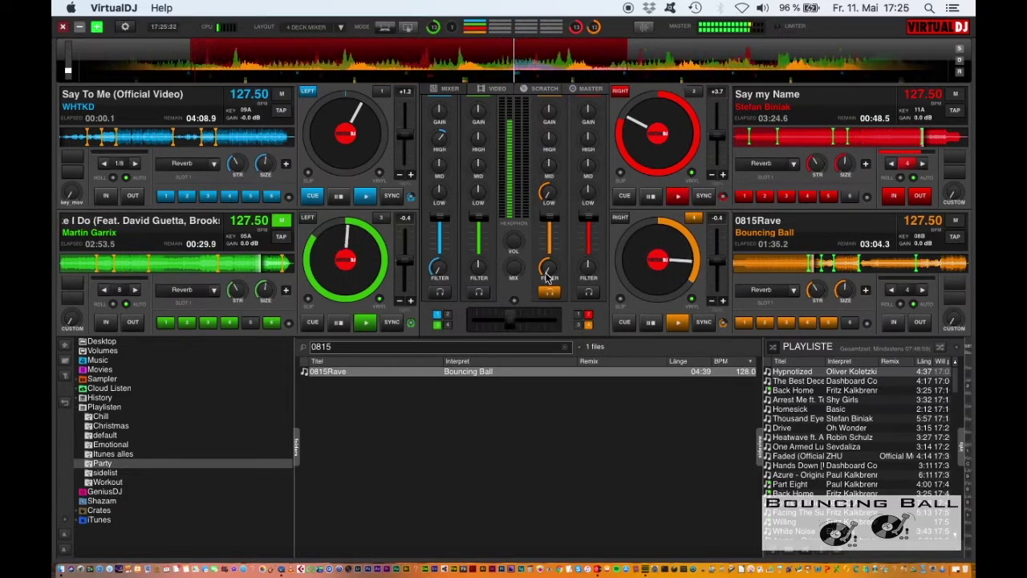
Gradually open deck 4's low-pass filter from 20 Hz to about 1.8 kHz to bring in 0815Rave
{"action": "mouse_move", "coordinate": [549, 275]}
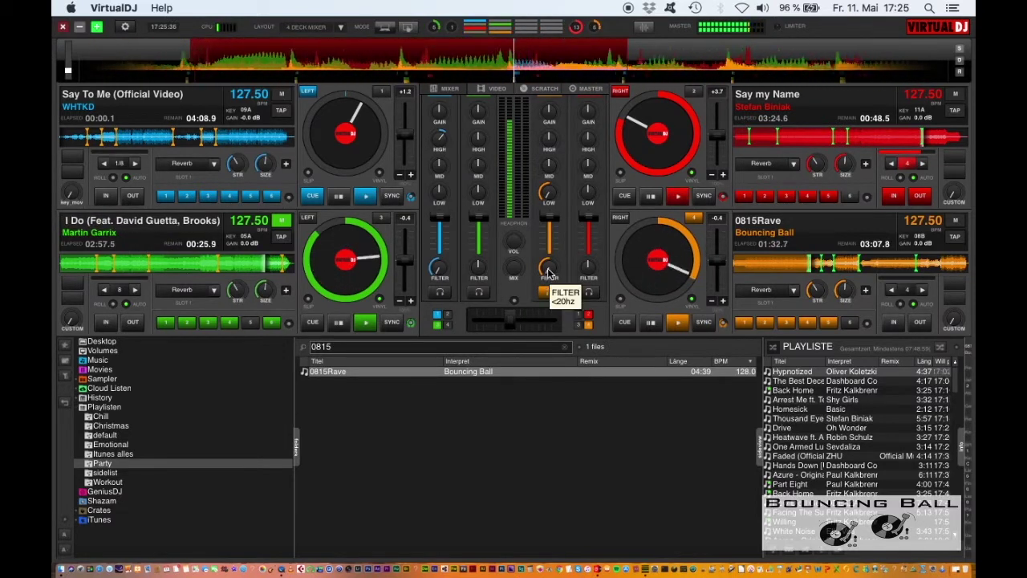
{"action": "scroll", "coordinate": [548, 273], "scroll_direction": "up", "scroll_amount": 1}
{"action": "scroll", "coordinate": [549, 274], "scroll_direction": "up", "scroll_amount": 3}
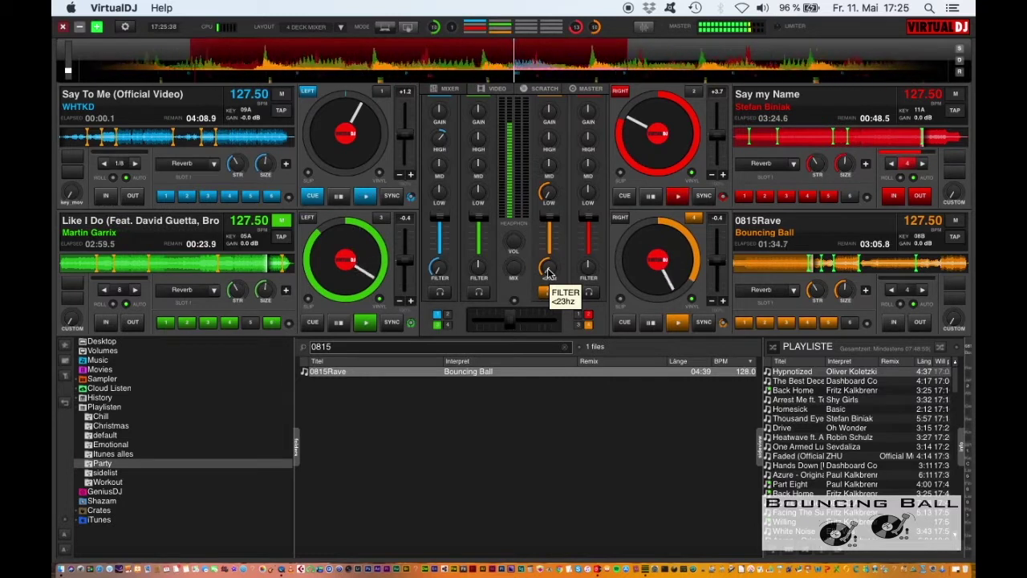
{"action": "scroll", "coordinate": [548, 273], "scroll_direction": "up", "scroll_amount": 1}
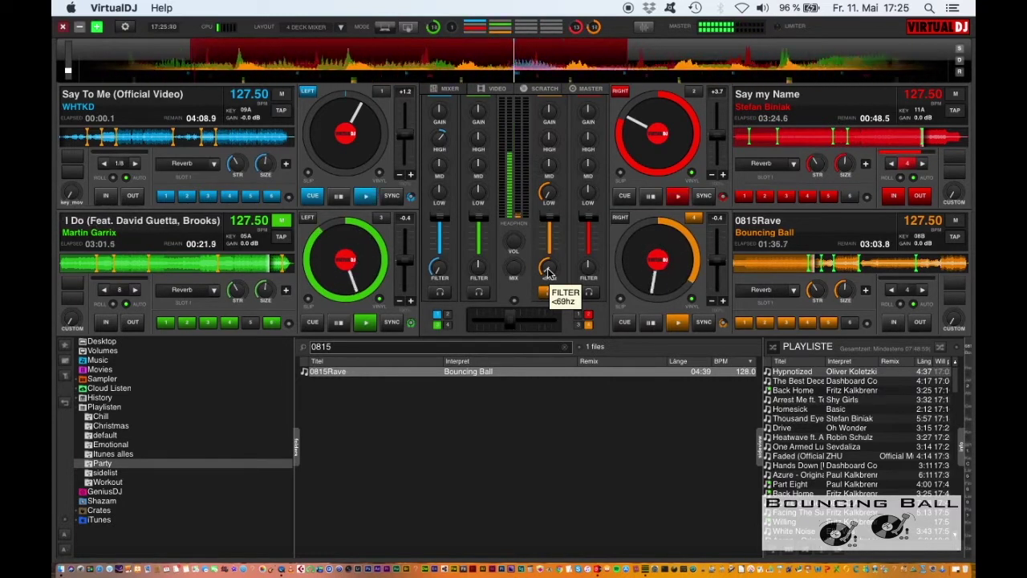
{"action": "scroll", "coordinate": [549, 274], "scroll_direction": "up", "scroll_amount": 4}
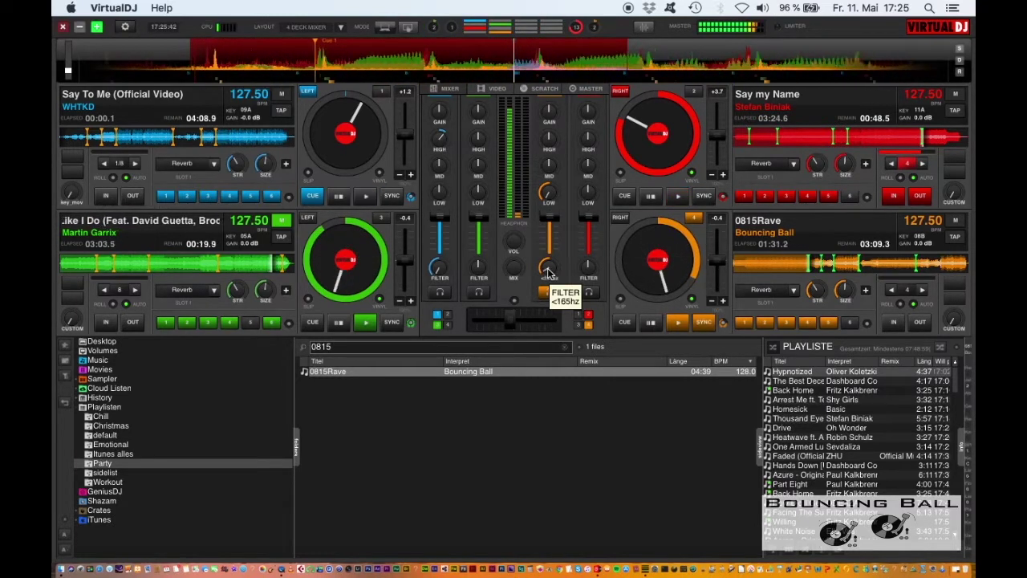
{"action": "scroll", "coordinate": [548, 273], "scroll_direction": "up", "scroll_amount": 3}
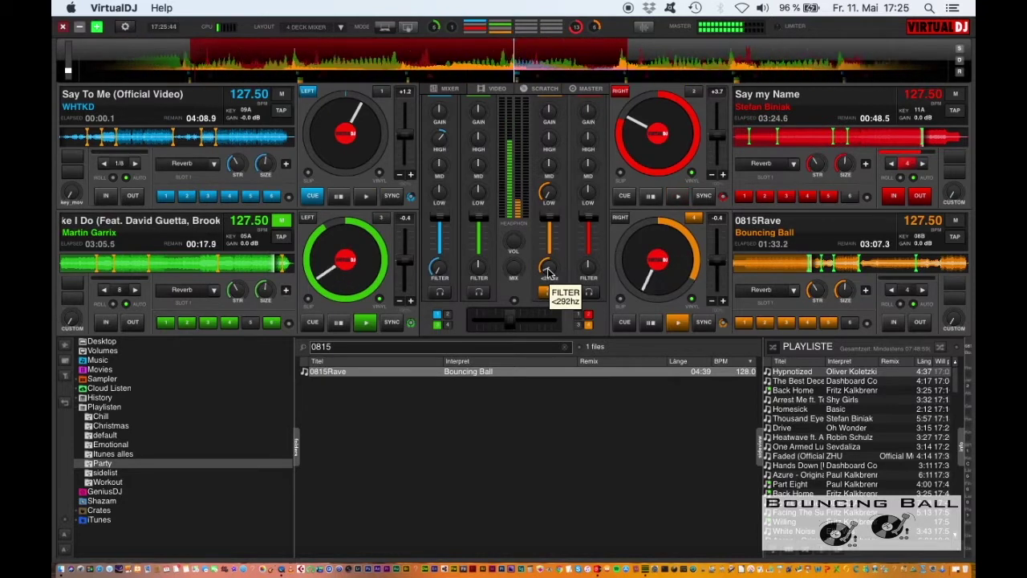
{"action": "scroll", "coordinate": [548, 273], "scroll_direction": "up", "scroll_amount": 3}
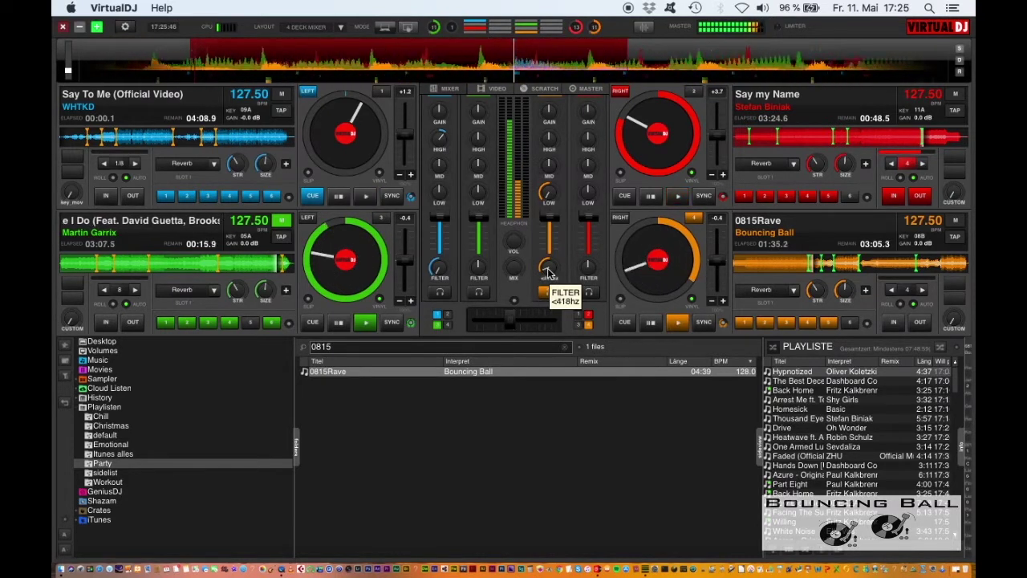
{"action": "scroll", "coordinate": [548, 272], "scroll_direction": "up", "scroll_amount": 3}
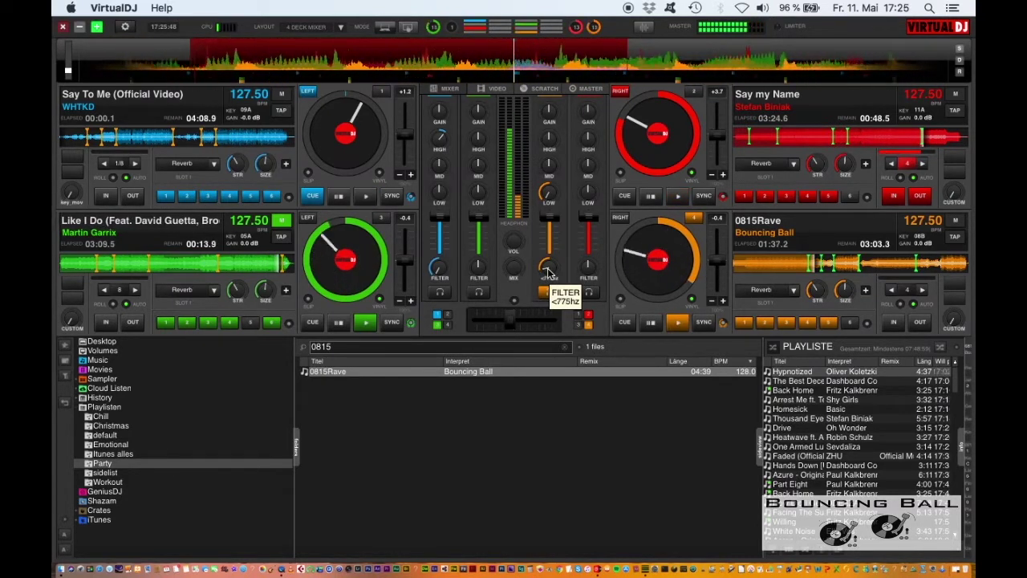
{"action": "scroll", "coordinate": [548, 272], "scroll_direction": "up", "scroll_amount": 3}
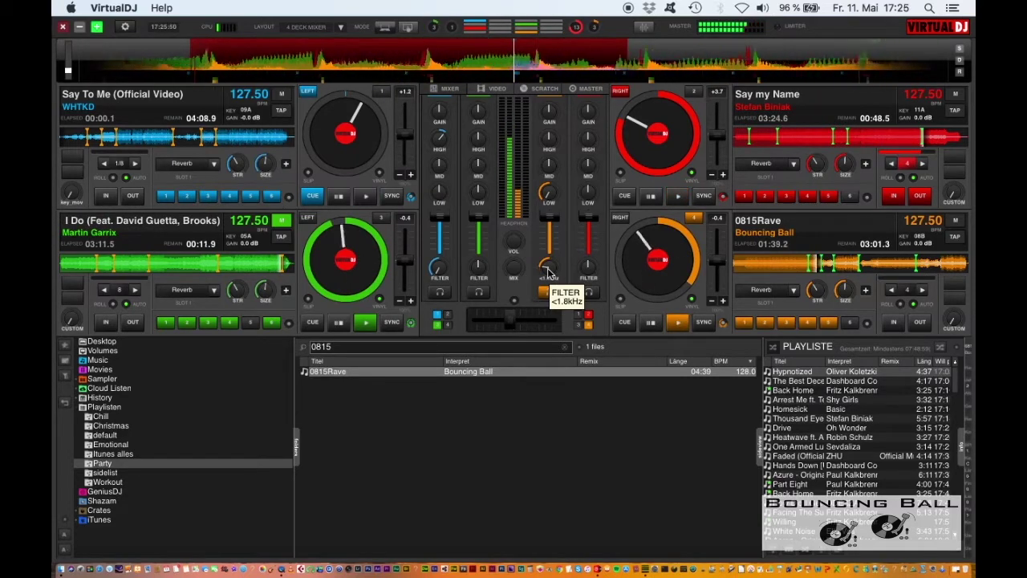
Set a 4-beat loop on Like I Do on deck 3 and lower that deck's low EQ
{"action": "key", "text": "3"}
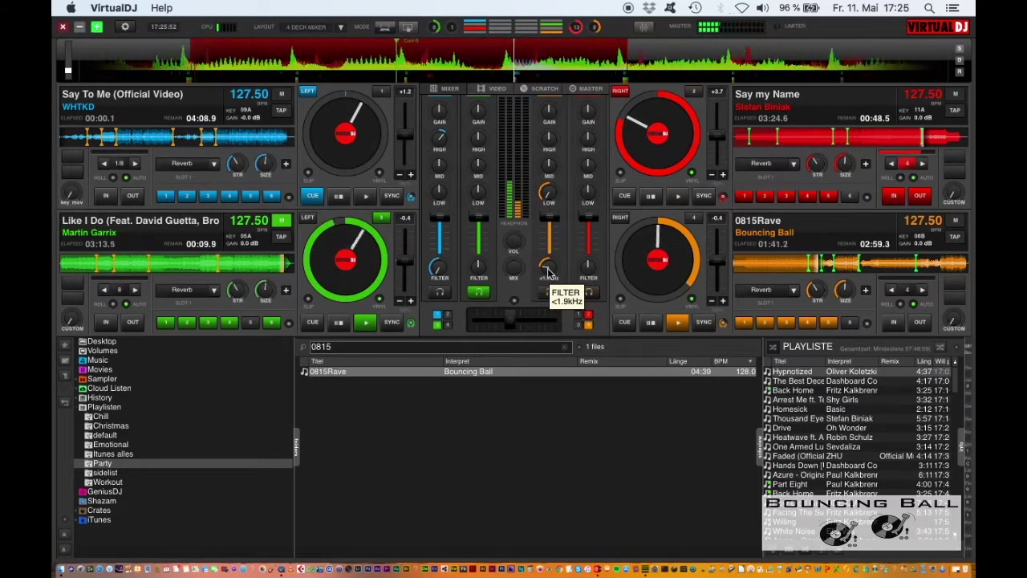
{"action": "key", "text": "i"}
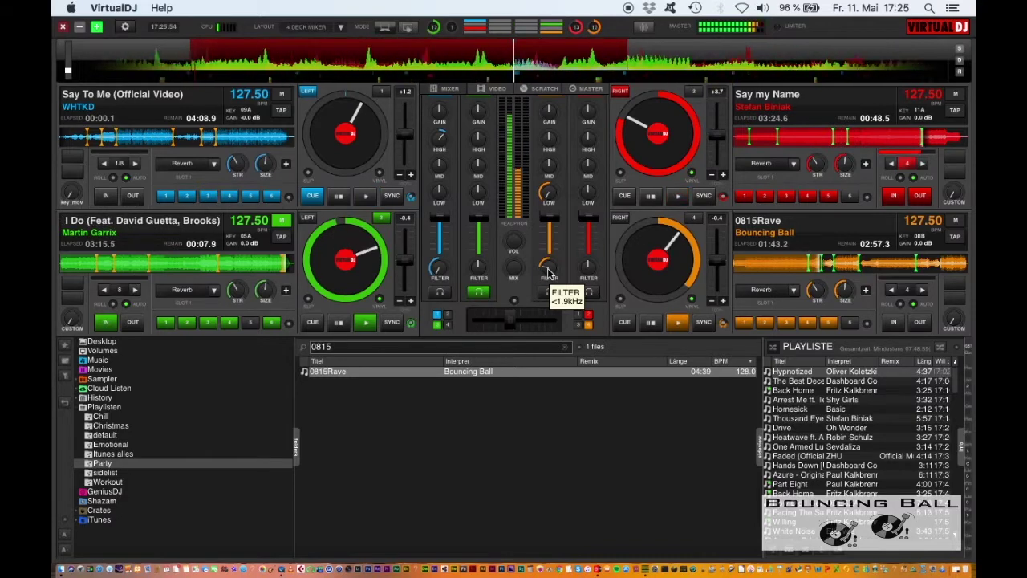
{"action": "key", "text": "o"}
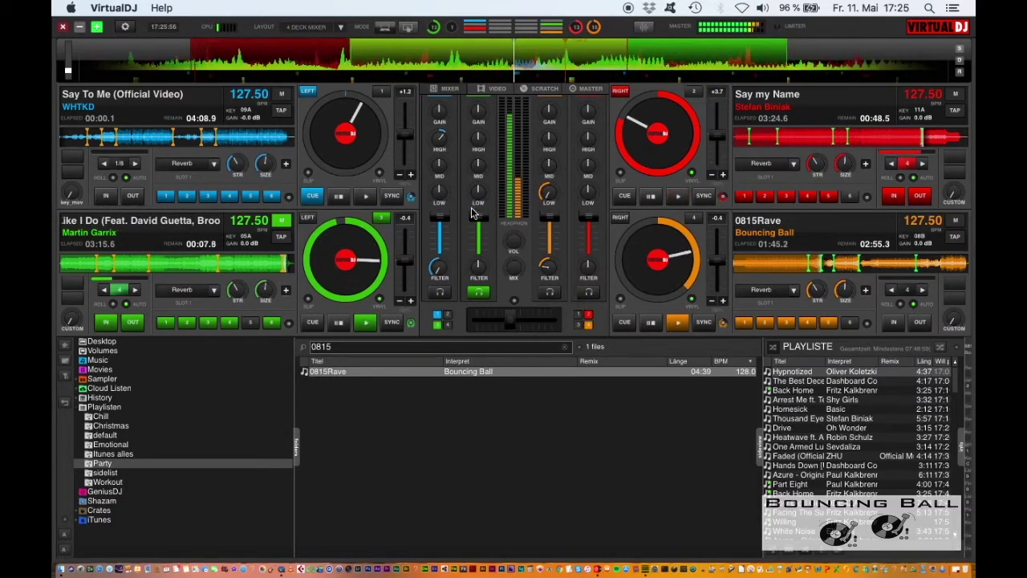
{"action": "left_click_drag", "start_coordinate": [479, 193], "coordinate": [479, 162]}
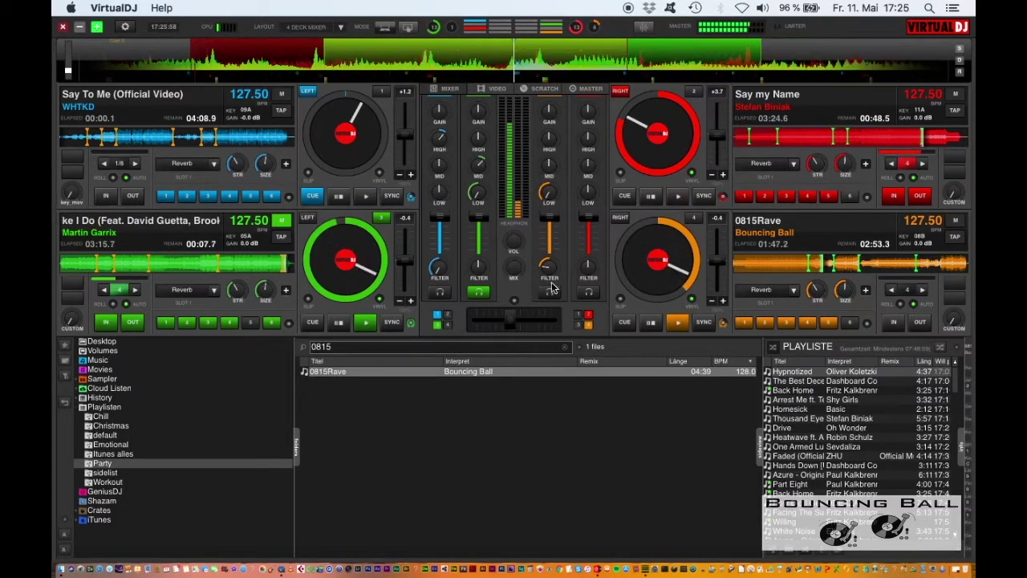
Sweep deck 4's high-pass filter to 2.4 kHz with Reverb, reset its filter and low EQ, and bring the crossfader fully over to 0815Rave
{"action": "scroll", "coordinate": [550, 272], "scroll_direction": "up", "scroll_amount": 5}
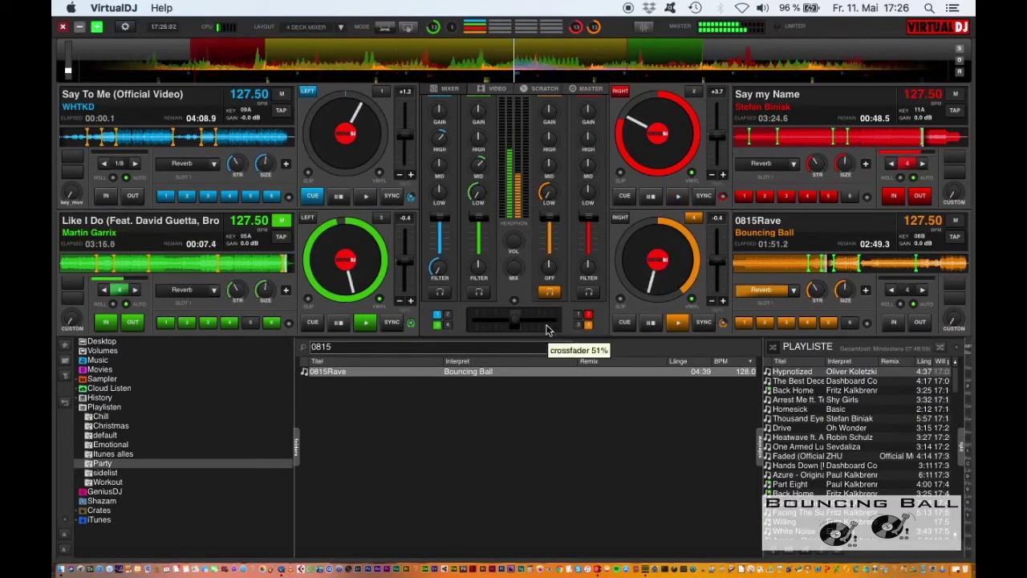
{"action": "left_click_drag", "start_coordinate": [546, 274], "coordinate": [548, 267]}
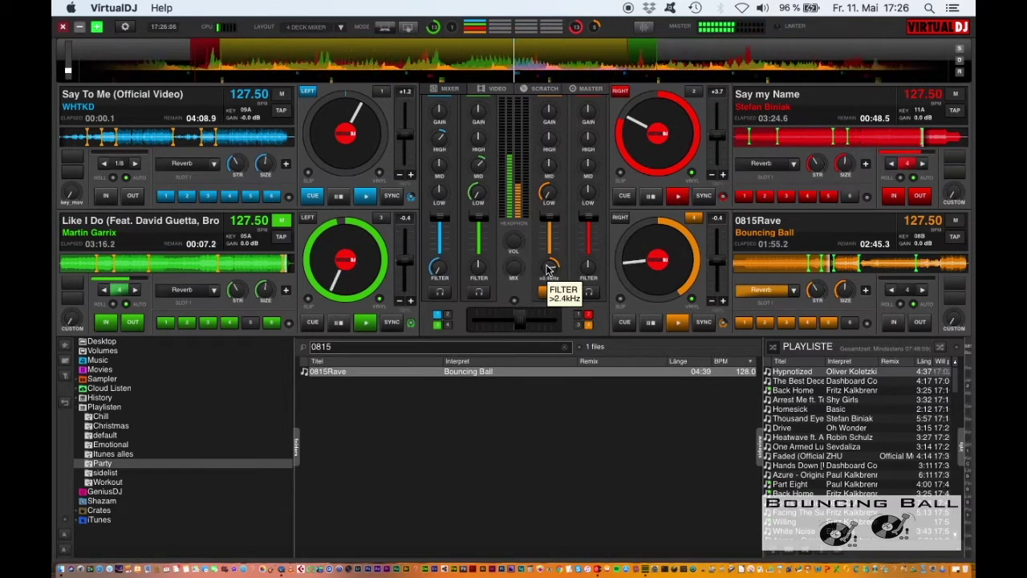
{"action": "double_click", "coordinate": [550, 269]}
{"action": "double_click", "coordinate": [547, 193]}
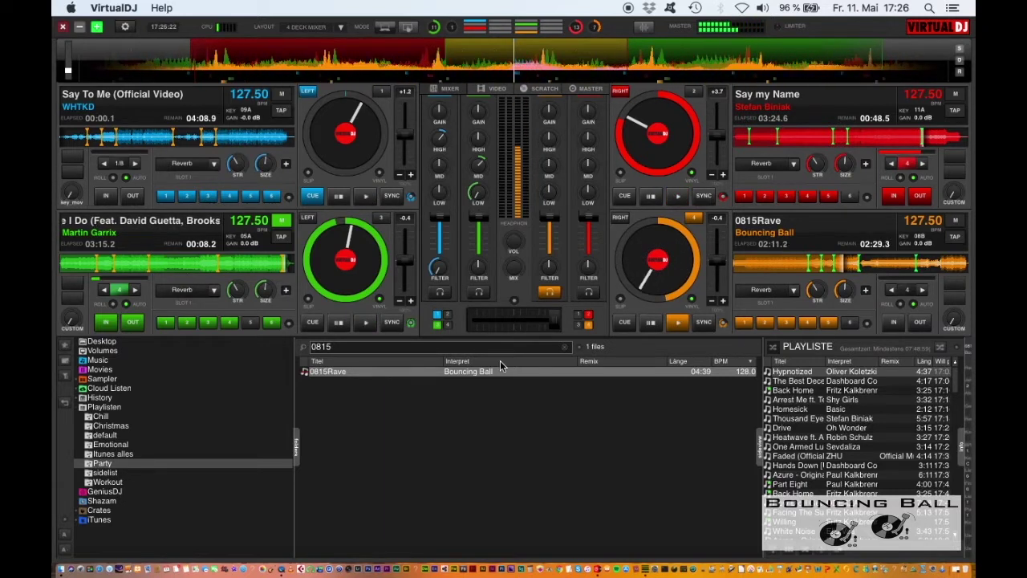
Lower deck 4's gain to -2.9 dB and gradually cut its low EQ to 0%
{"action": "scroll", "coordinate": [548, 118], "scroll_direction": "down", "scroll_amount": 3}
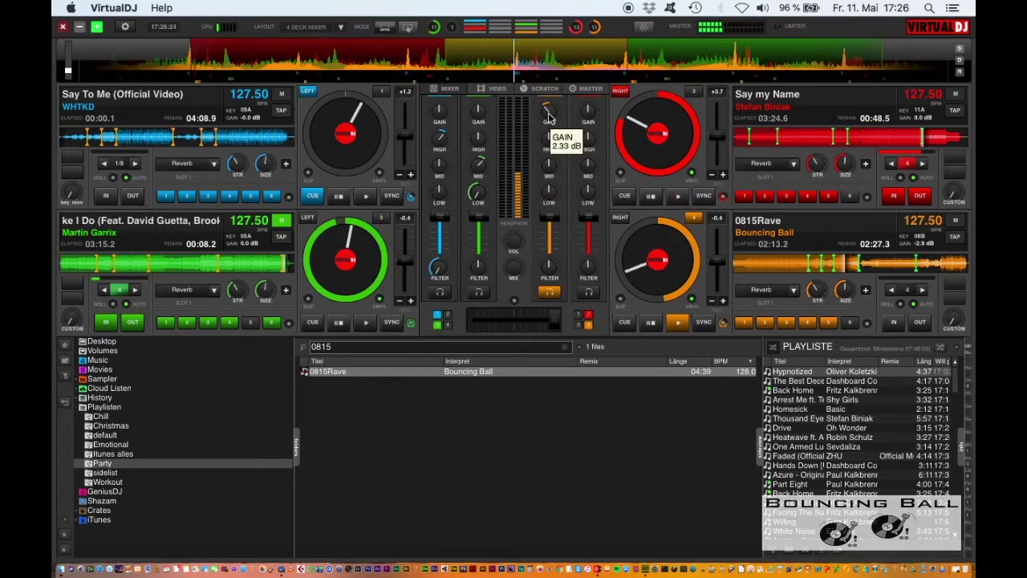
{"action": "scroll", "coordinate": [549, 118], "scroll_direction": "up", "scroll_amount": 1}
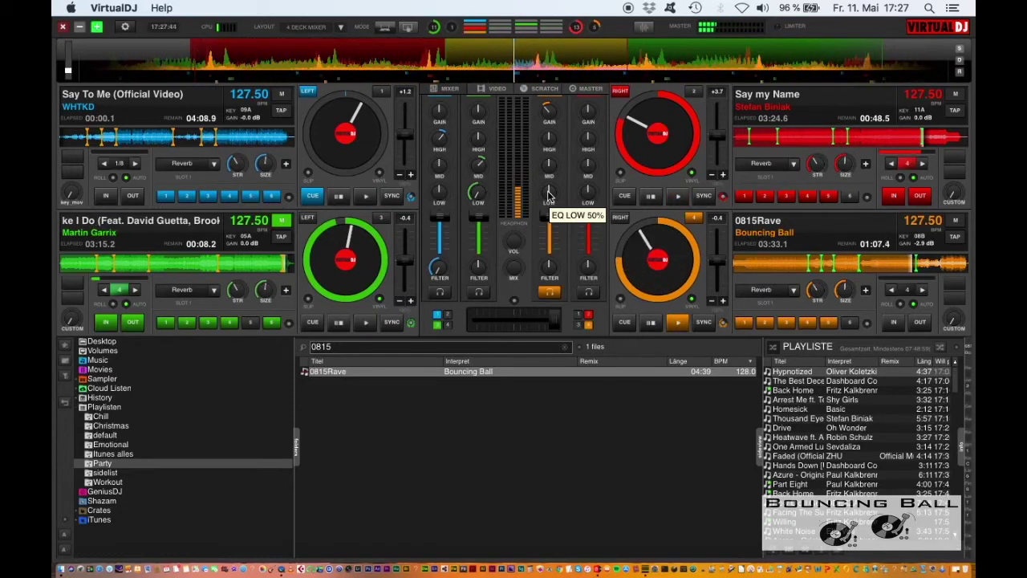
{"action": "scroll", "coordinate": [548, 192], "scroll_direction": "down", "scroll_amount": 1}
{"action": "scroll", "coordinate": [548, 195], "scroll_direction": "down", "scroll_amount": 1}
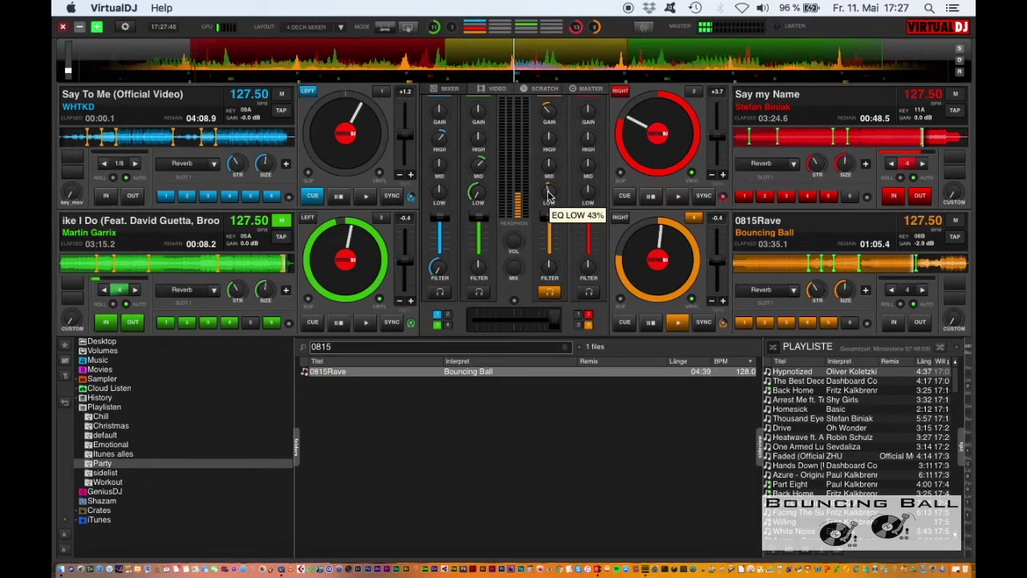
{"action": "scroll", "coordinate": [547, 195], "scroll_direction": "down", "scroll_amount": 3}
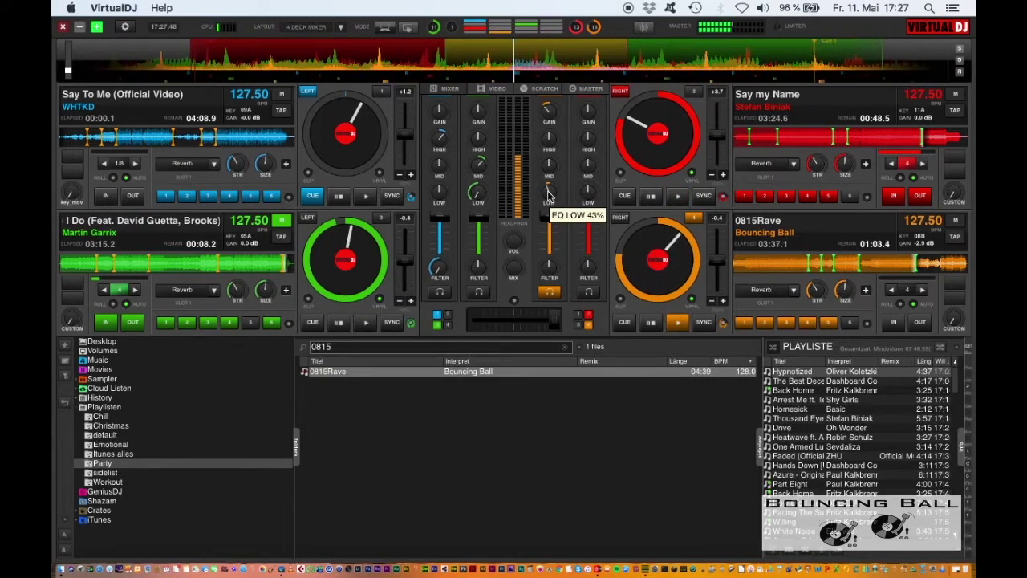
{"action": "scroll", "coordinate": [547, 195], "scroll_direction": "down", "scroll_amount": 8}
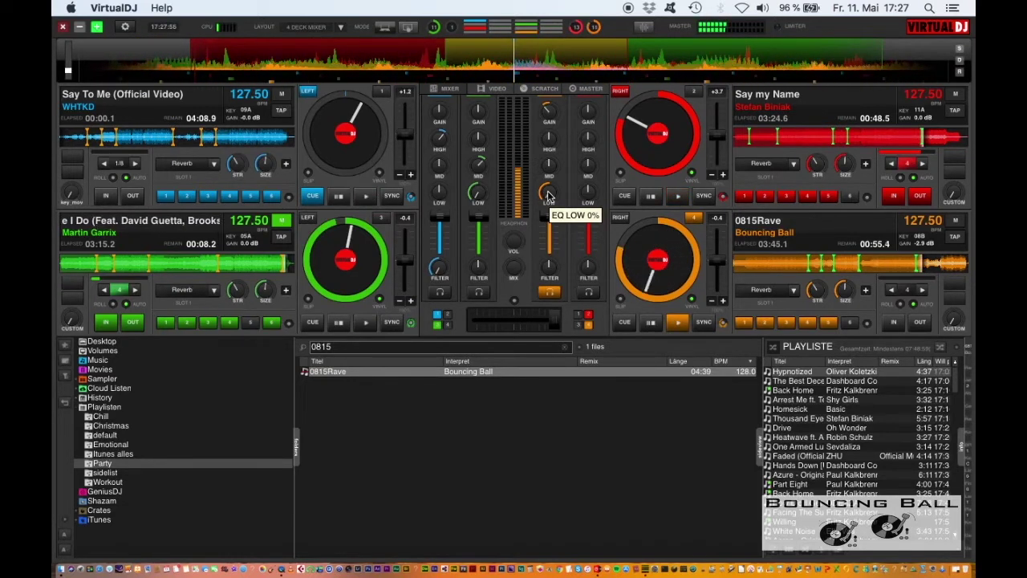
Set deck 4's gain to -0.7 dB, sweep its filter with Reverb, and reset the filter
{"action": "key", "text": "e"}
{"action": "scroll", "coordinate": [548, 112], "scroll_direction": "up", "scroll_amount": 3}
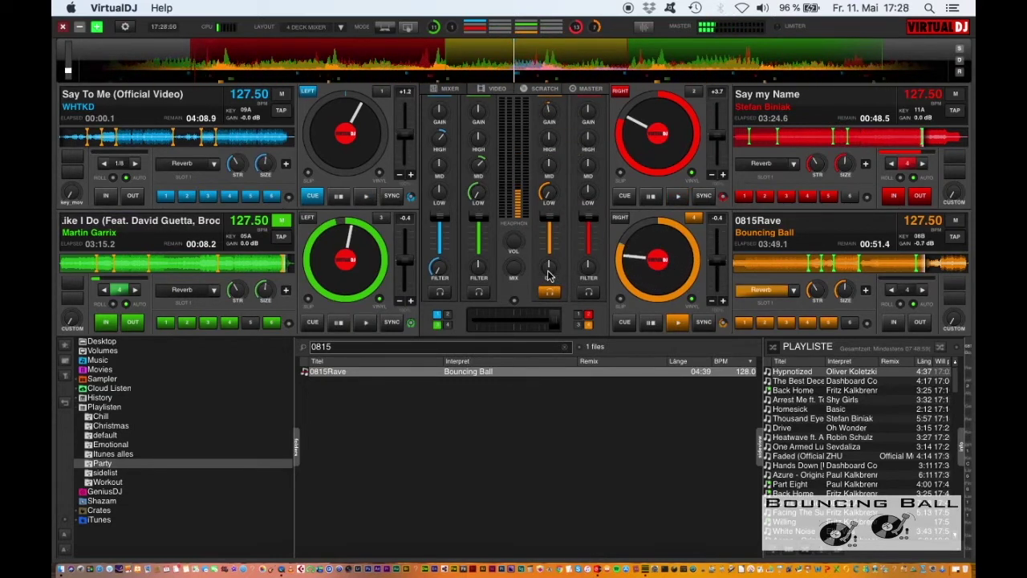
{"action": "scroll", "coordinate": [549, 274], "scroll_direction": "up", "scroll_amount": 5}
{"action": "scroll", "coordinate": [549, 267], "scroll_direction": "up", "scroll_amount": 2}
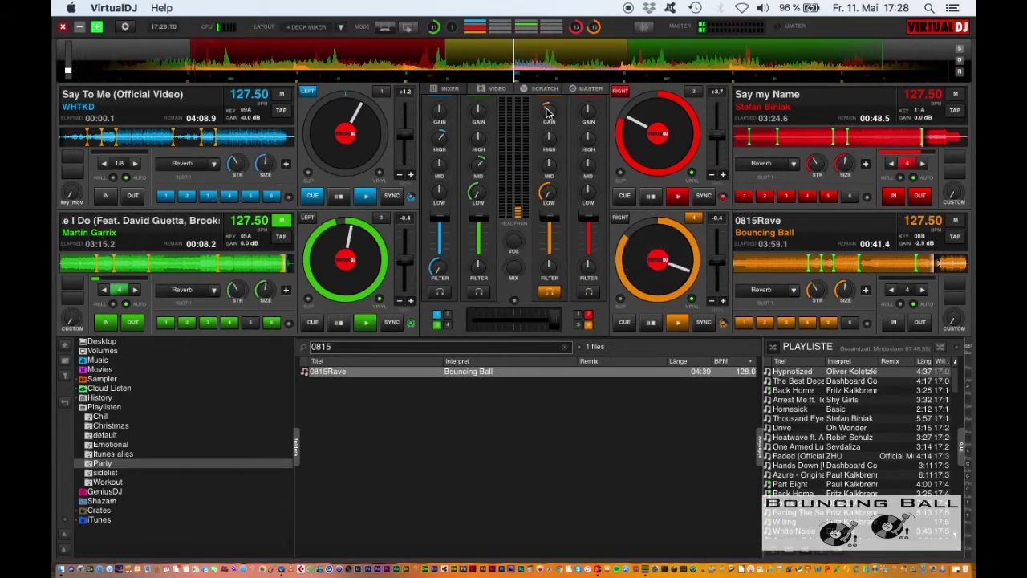
Repeat the Reverb filter sweep on deck 4, restore its low EQ, and trim its gain to -2.4 dB
{"action": "mouse_move", "coordinate": [546, 113]}
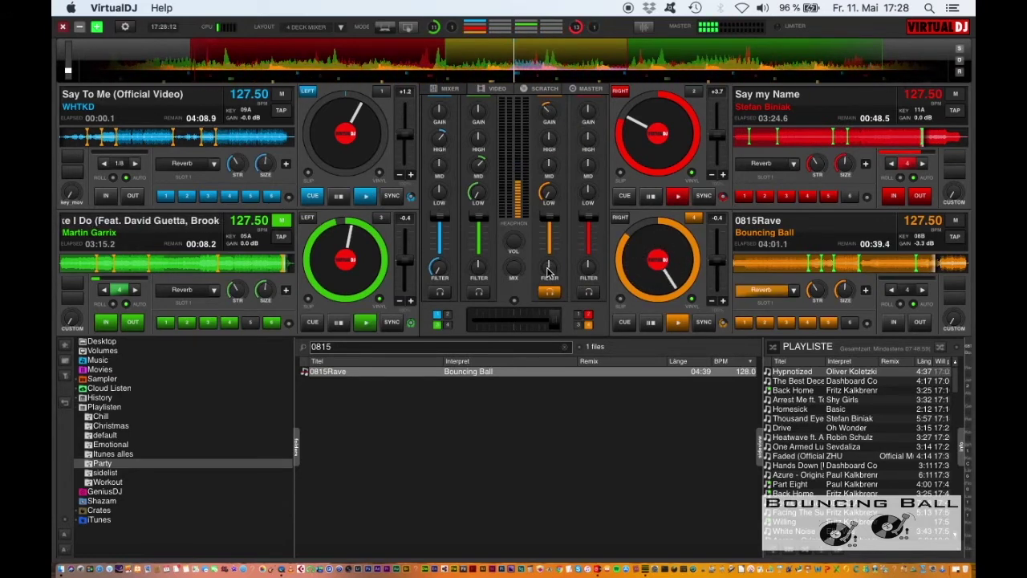
{"action": "mouse_move", "coordinate": [549, 269]}
{"action": "scroll", "coordinate": [549, 269], "scroll_direction": "up", "scroll_amount": 3}
{"action": "scroll", "coordinate": [549, 269], "scroll_direction": "down", "scroll_amount": 1}
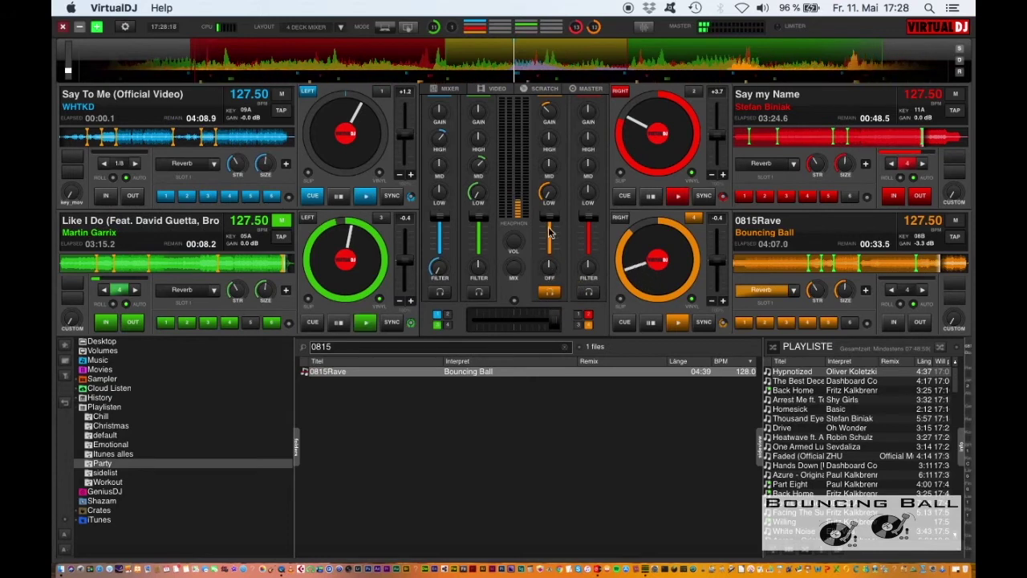
{"action": "double_click", "coordinate": [549, 194]}
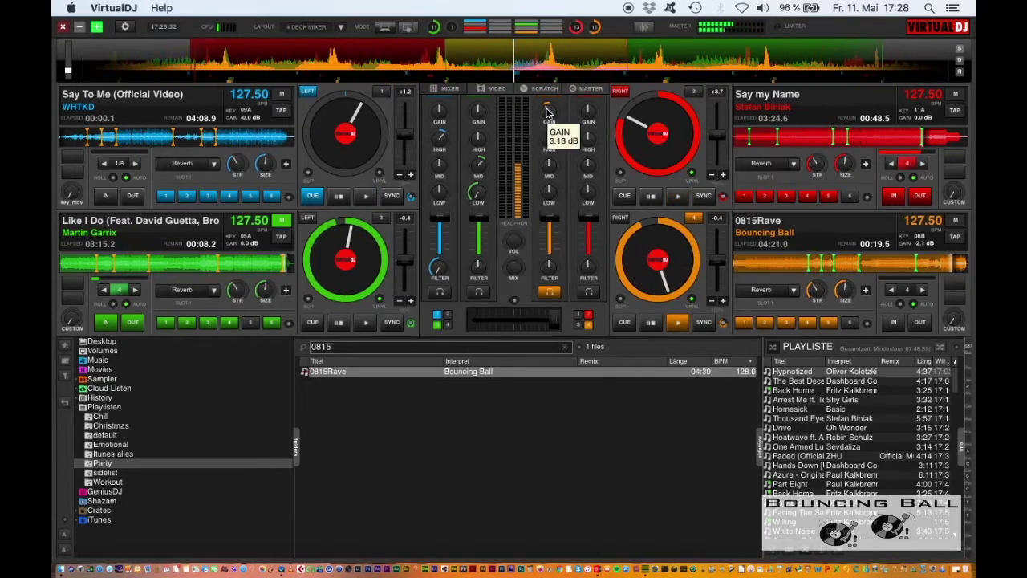
{"action": "scroll", "coordinate": [547, 111], "scroll_direction": "down", "scroll_amount": 1}
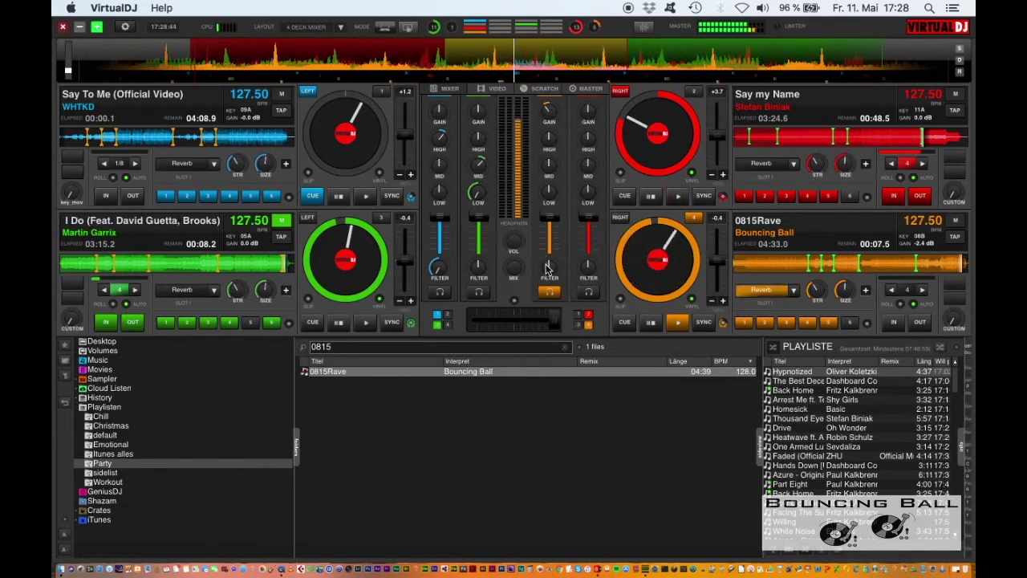
Sweep deck 4's high-pass filter up to 7.2 kHz with Reverb to fade out the end of 0815Rave
{"action": "scroll", "coordinate": [549, 269], "scroll_direction": "up", "scroll_amount": 2}
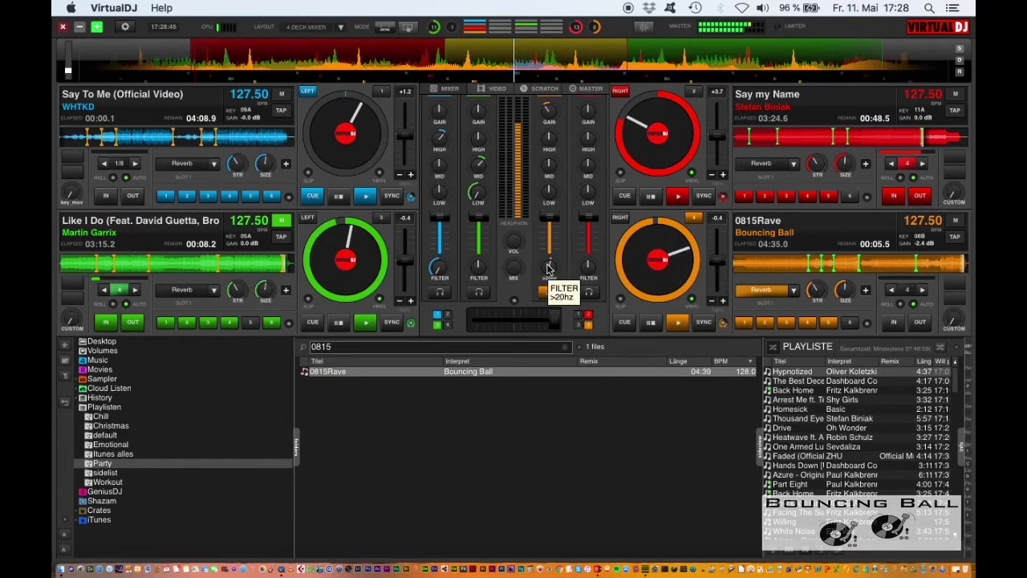
{"action": "scroll", "coordinate": [549, 268], "scroll_direction": "up", "scroll_amount": 2}
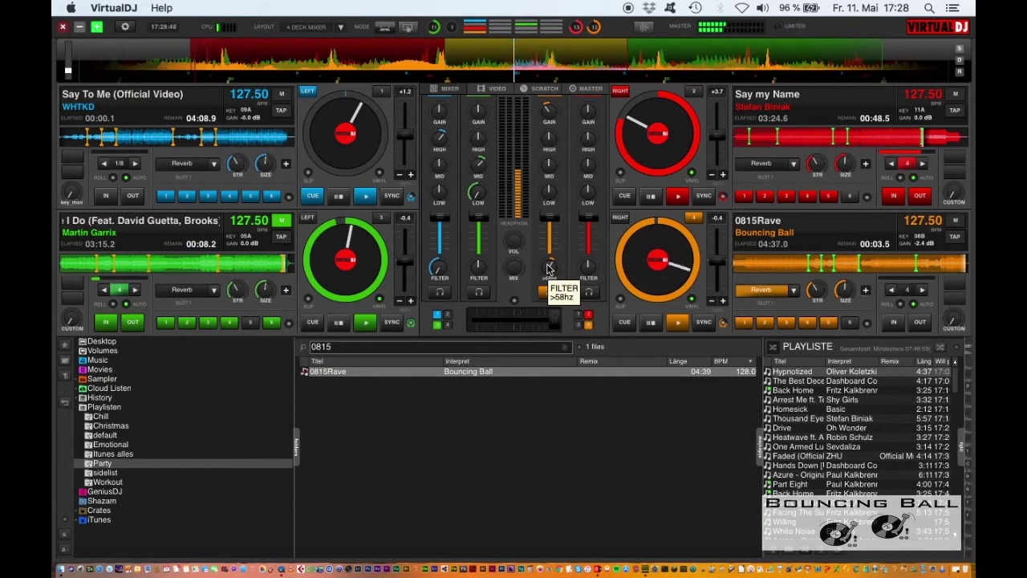
{"action": "scroll", "coordinate": [549, 268], "scroll_direction": "up", "scroll_amount": 5}
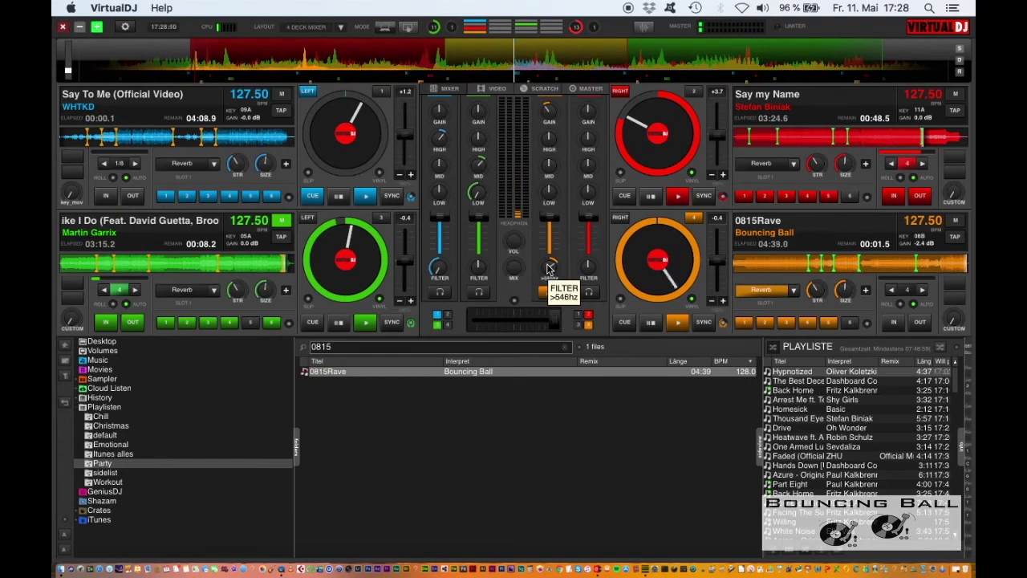
{"action": "scroll", "coordinate": [548, 268], "scroll_direction": "up", "scroll_amount": 3}
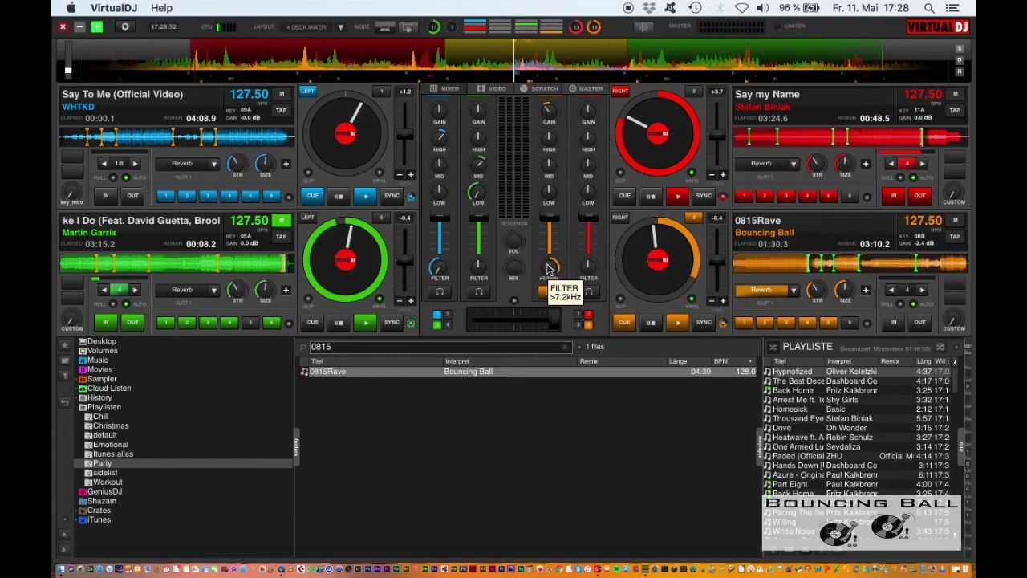